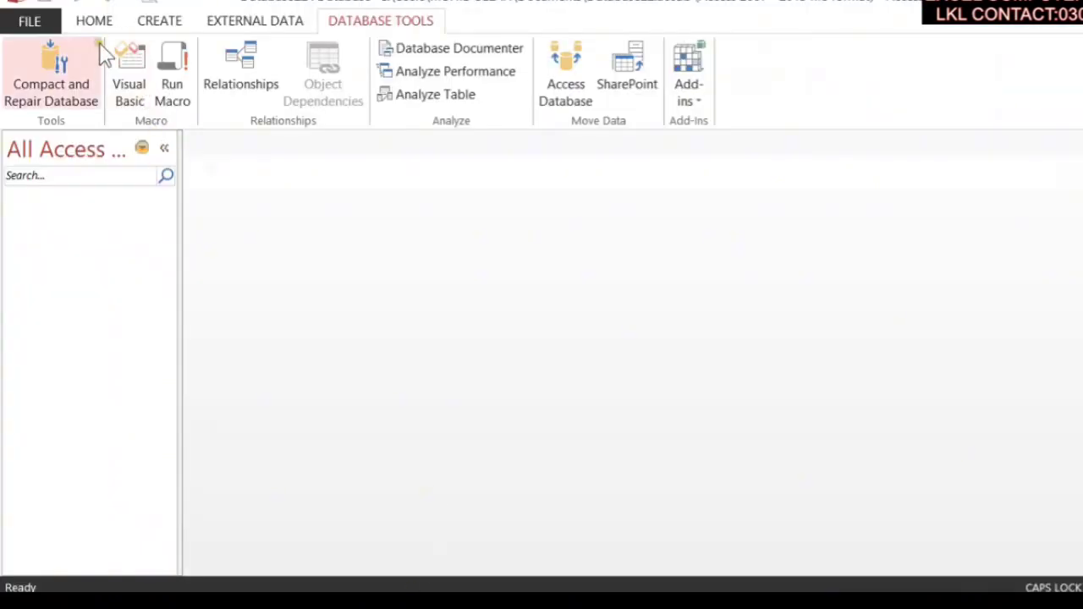
Step: Start a new table in Design view and define an ID field with the AutoNumber data type
click(155, 23)
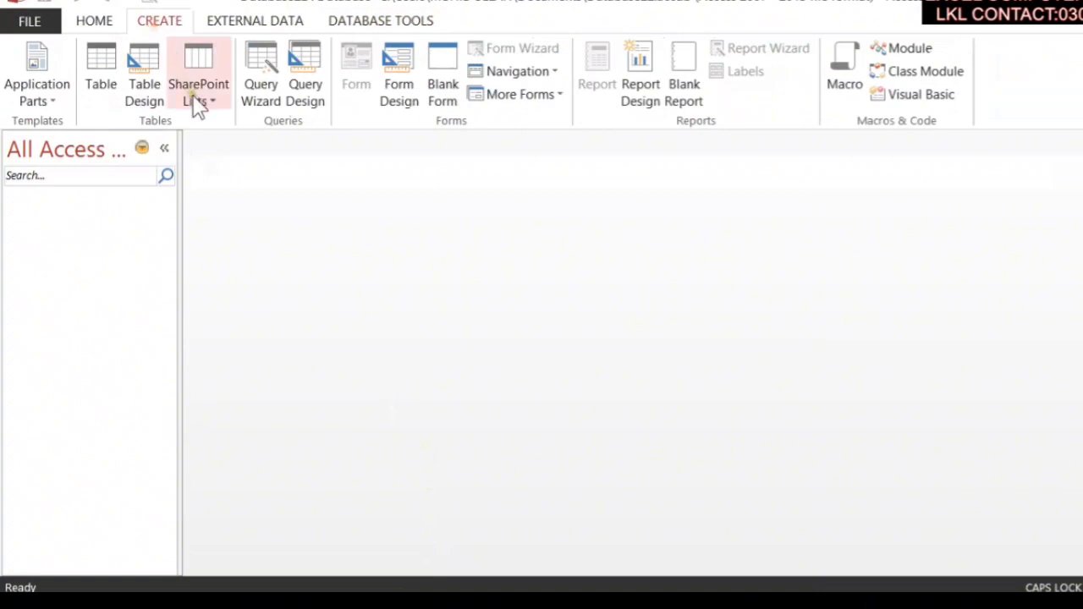
click(99, 92)
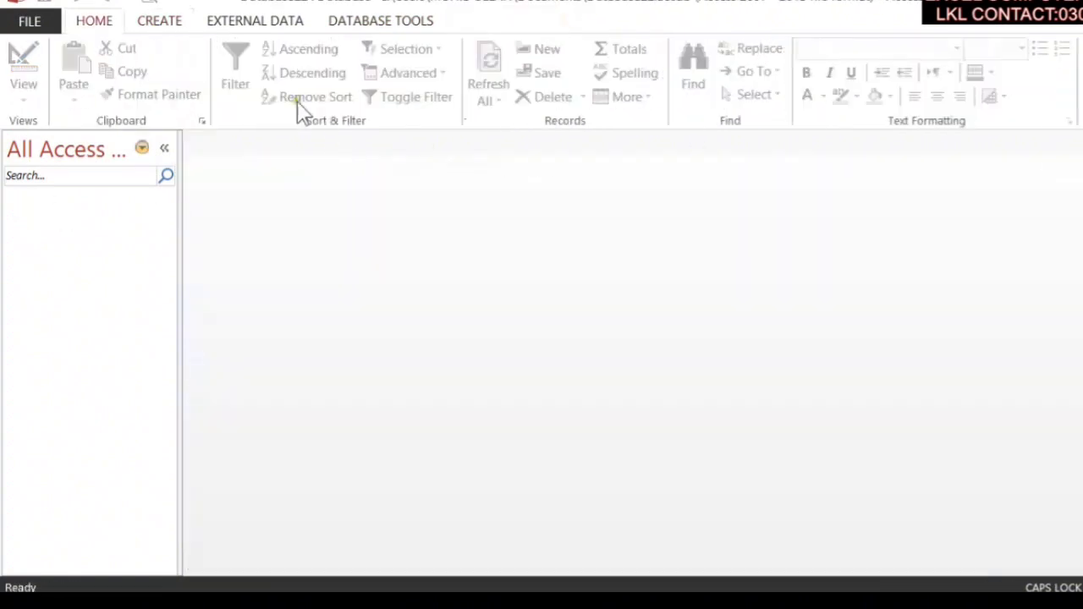
click(161, 23)
click(144, 88)
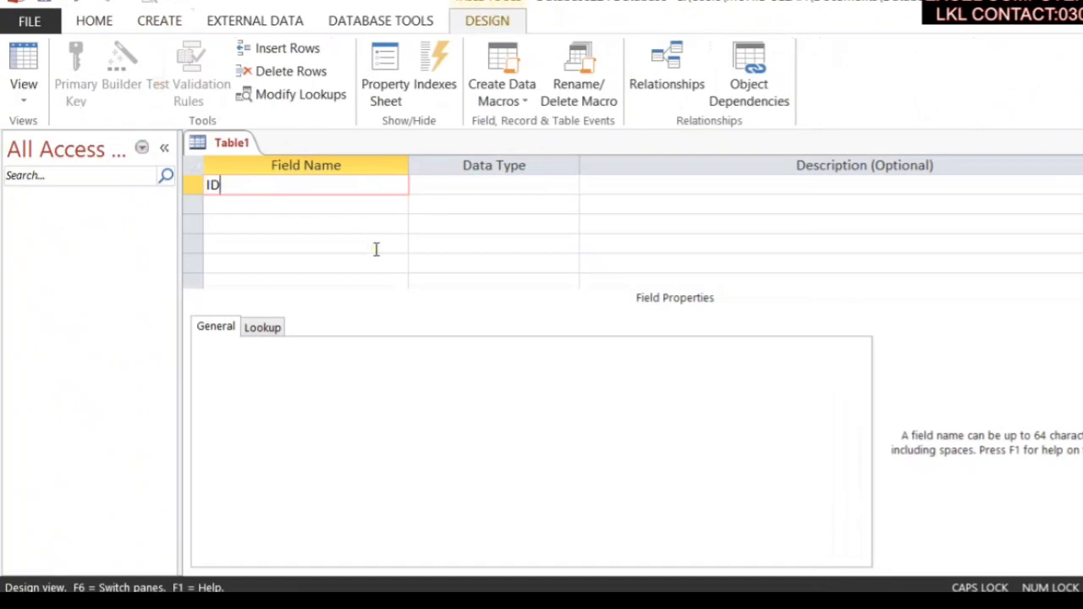
key(Tab)
text(a)
key(Tab)
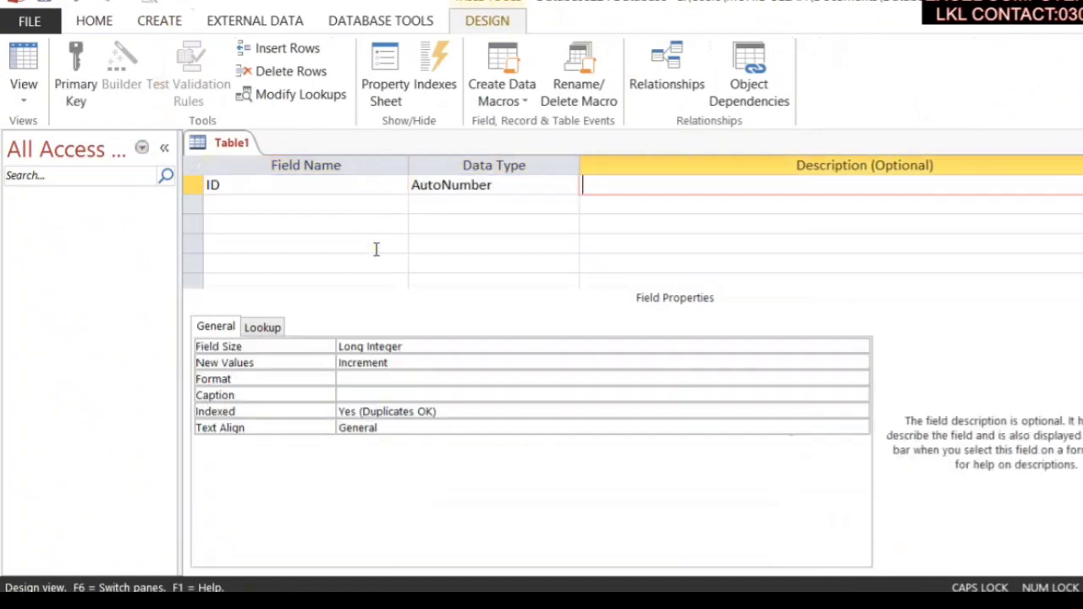
Step: Add a NAME field with the Short Text data type and a FEE field with the Number data type
key(Tab)
text(NAME)
key(Tab)
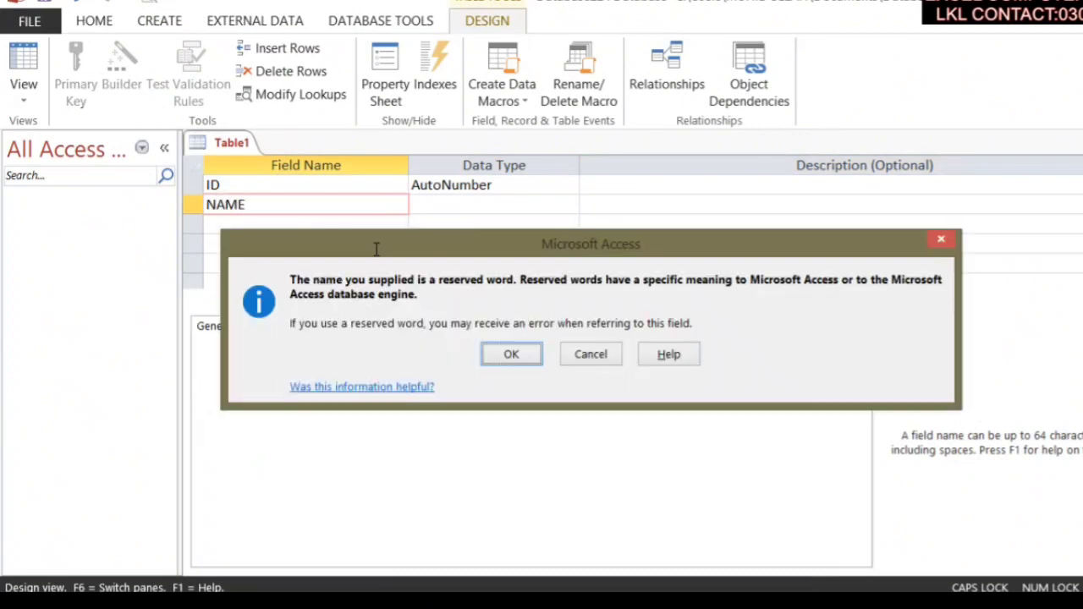
key(Return)
key(Tab)
key(Tab)
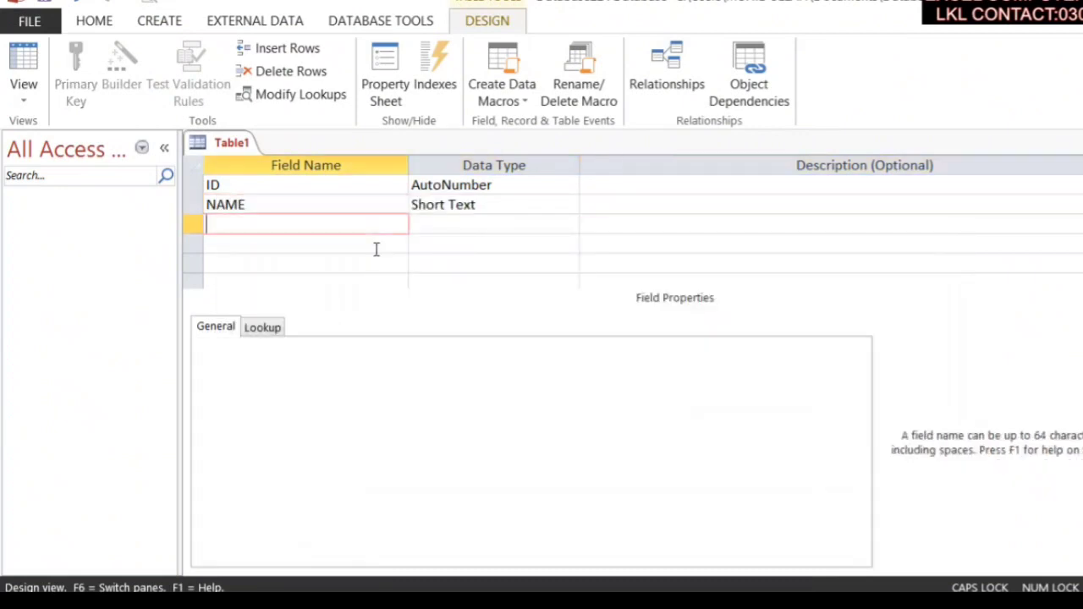
key(Tab)
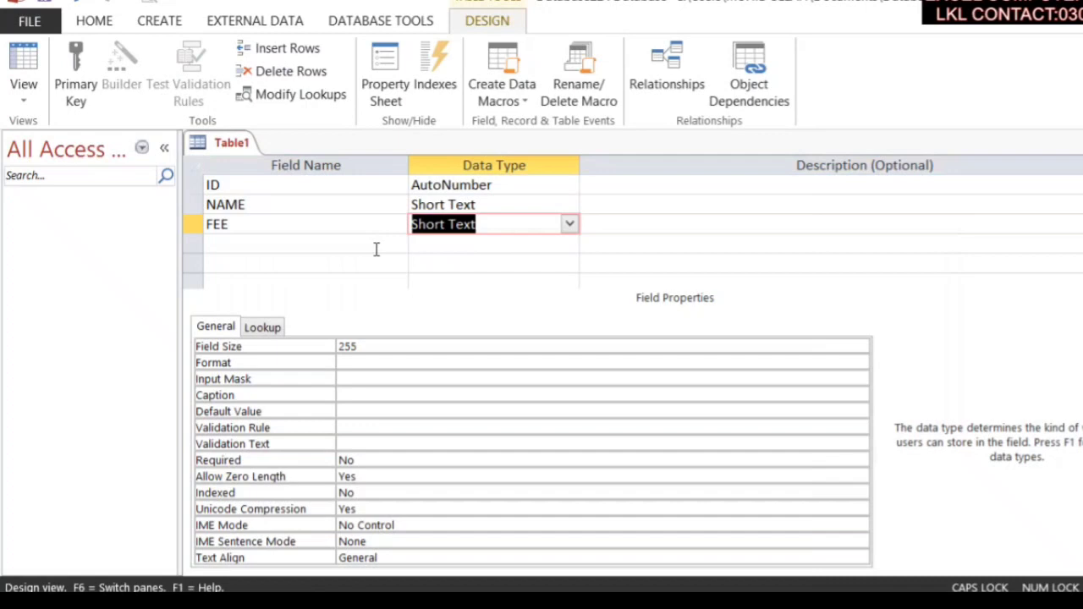
text(Number)
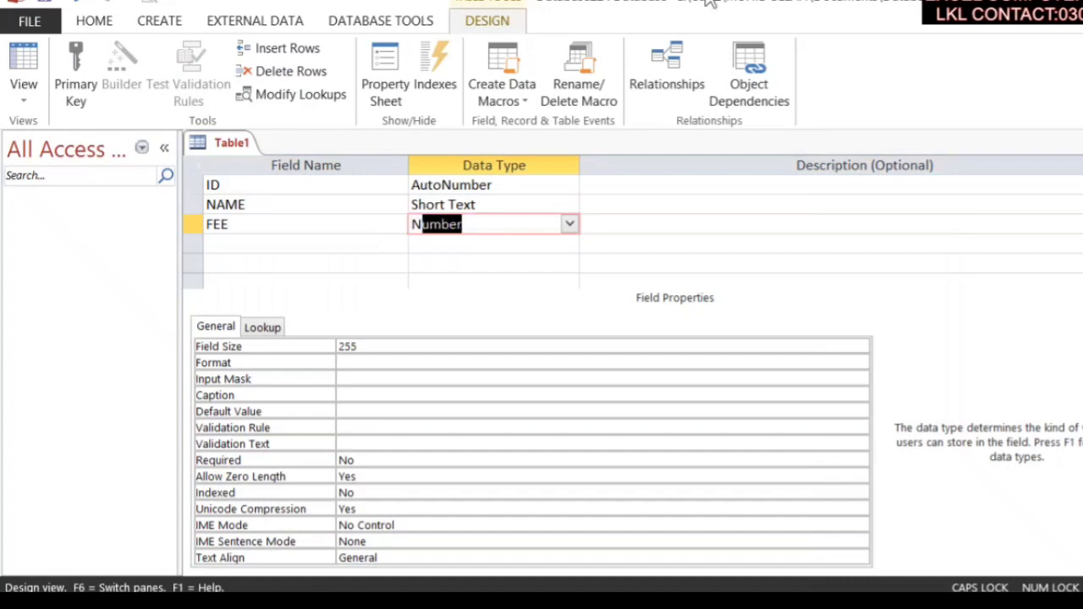
Step: Make ID the primary key, then close the table and save it as Table1
click(192, 192)
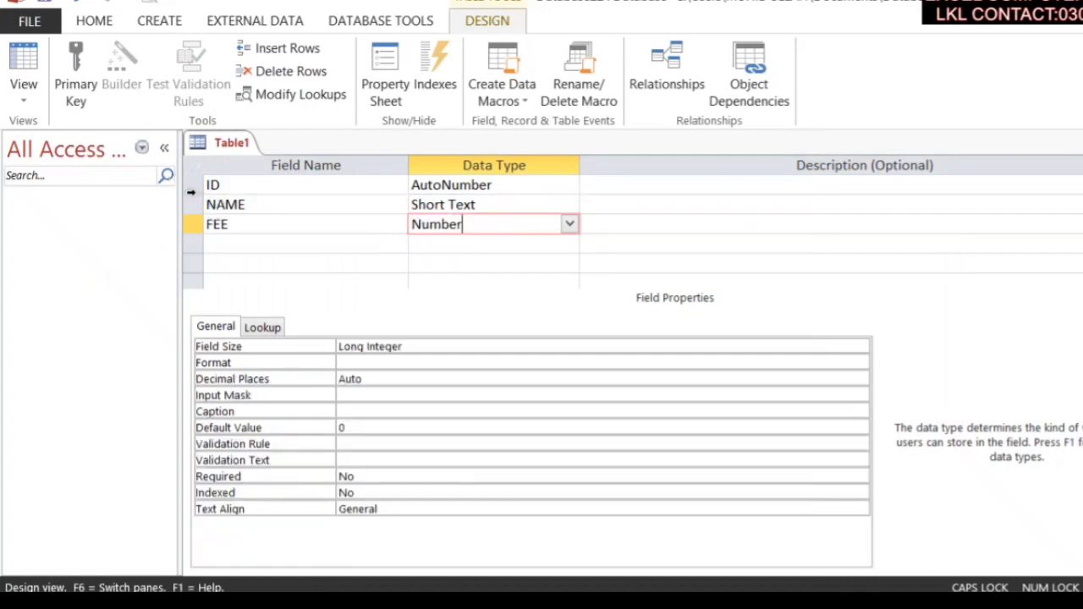
click(186, 183)
click(81, 98)
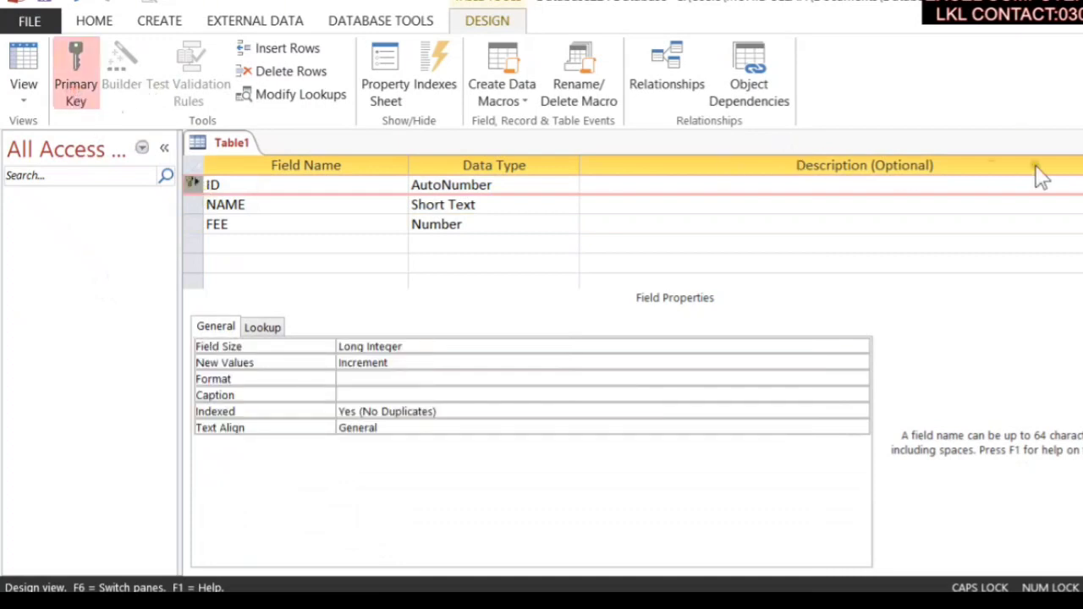
click(1082, 143)
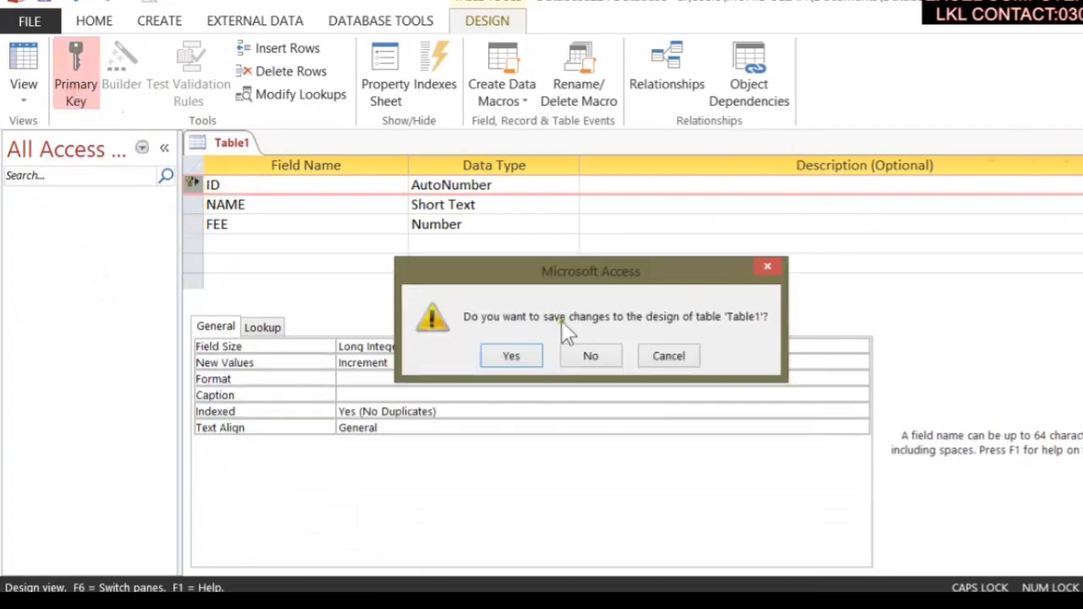
click(526, 357)
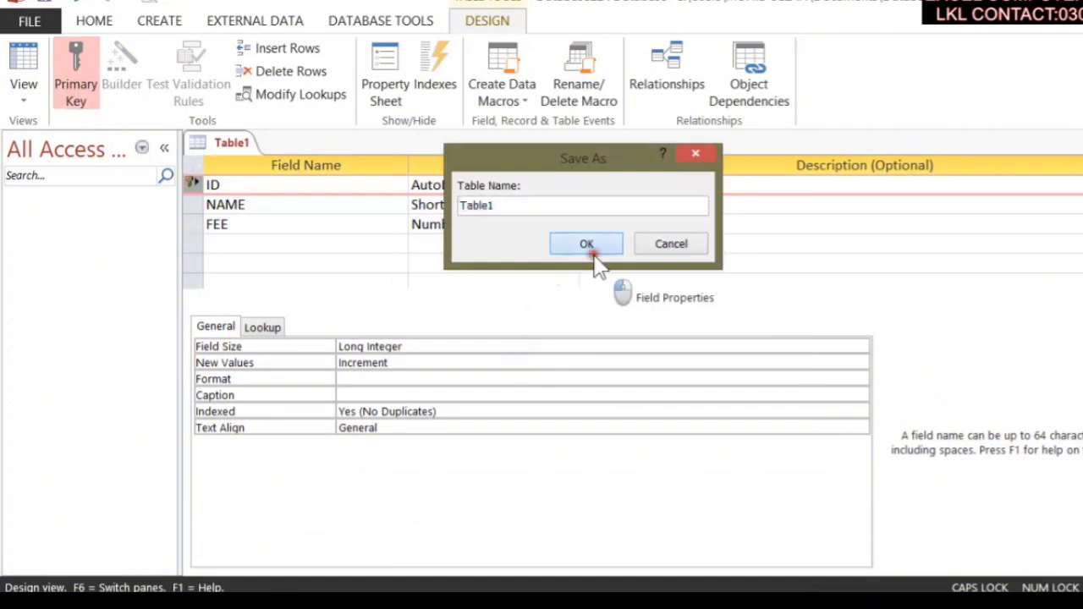
click(588, 247)
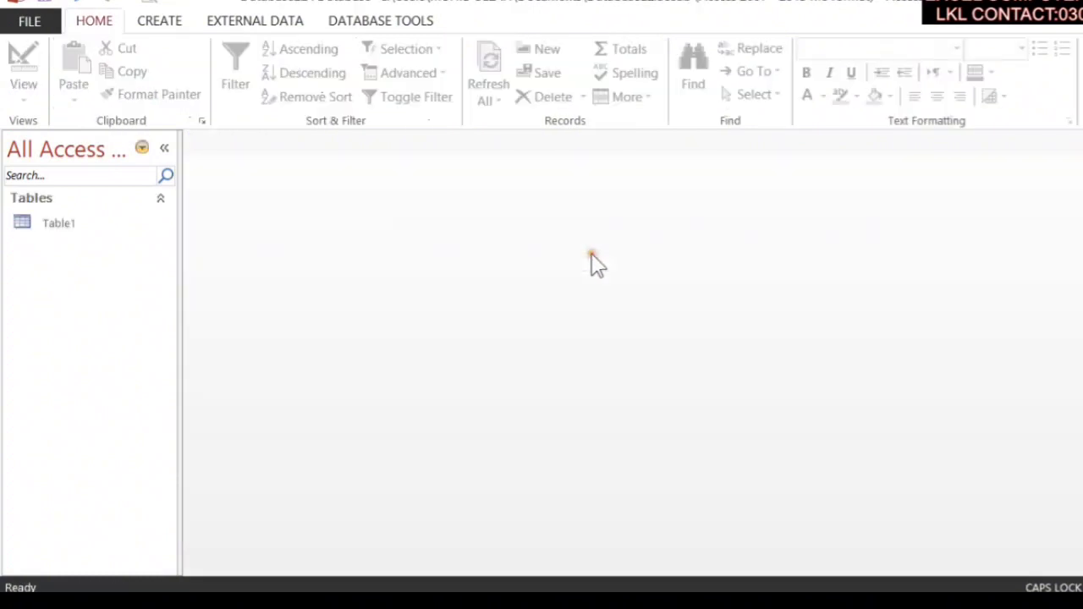
Step: Start a second table in Design view and define an F/NAME field with the Short Text data type
click(161, 20)
click(153, 100)
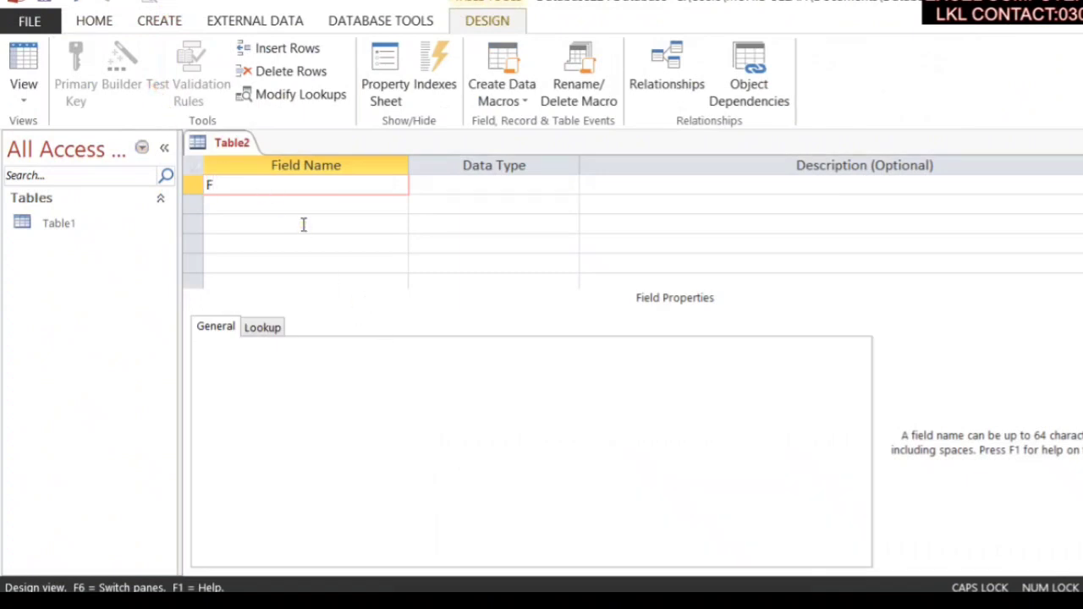
text(F/NAME)
key(Tab)
key(Tab)
key(Tab)
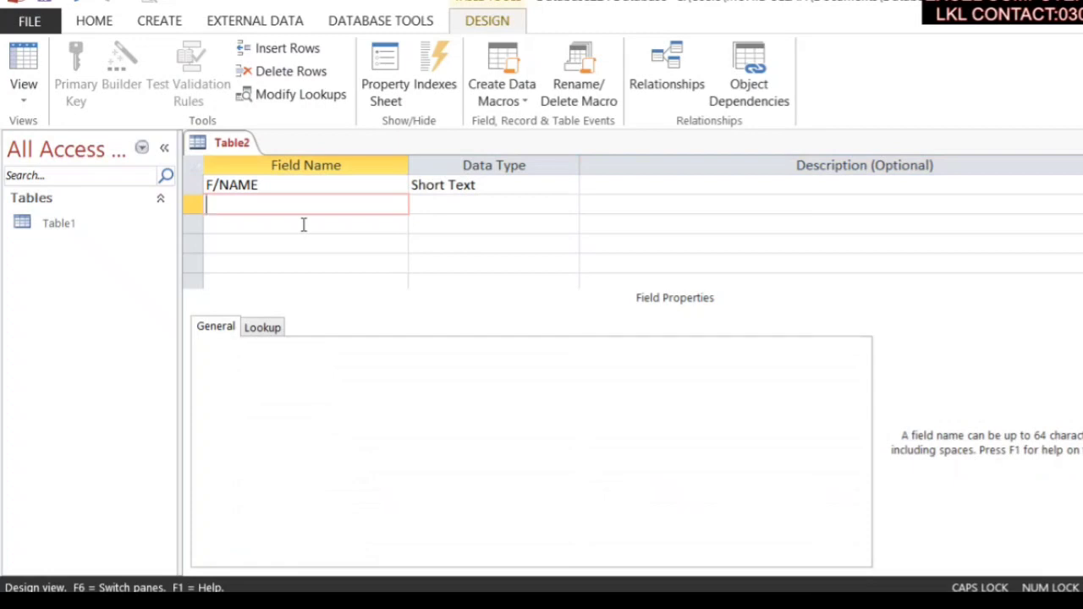
Step: Add a DATE field below F/NAME with the Date/Time data type
text(DATE)
key(Tab)
key(Return)
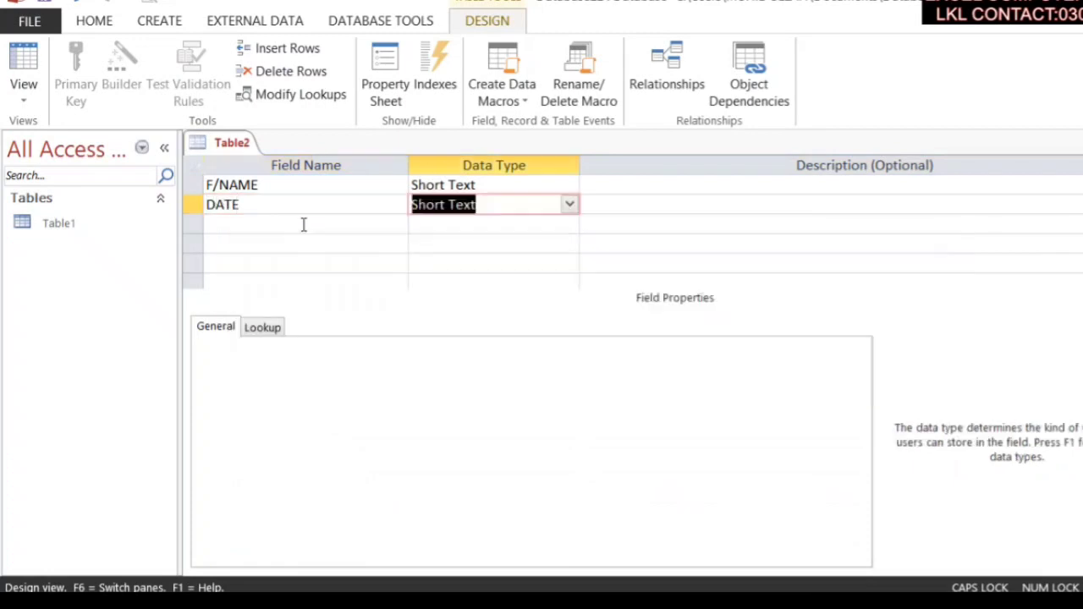
text(n)
key(Tab)
key(Tab)
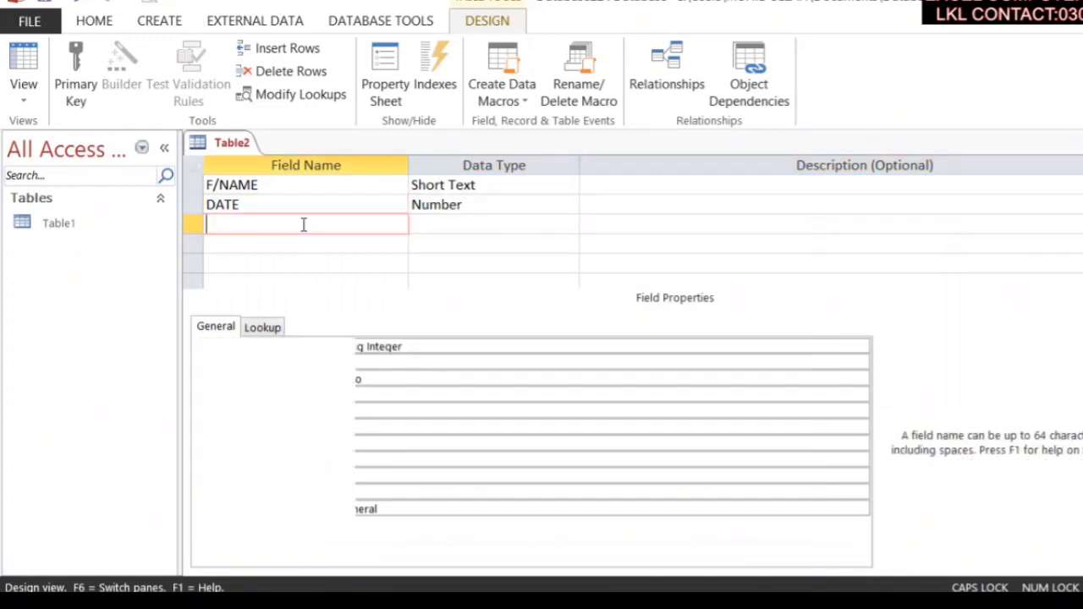
key(shift+Tab)
key(shift+Tab)
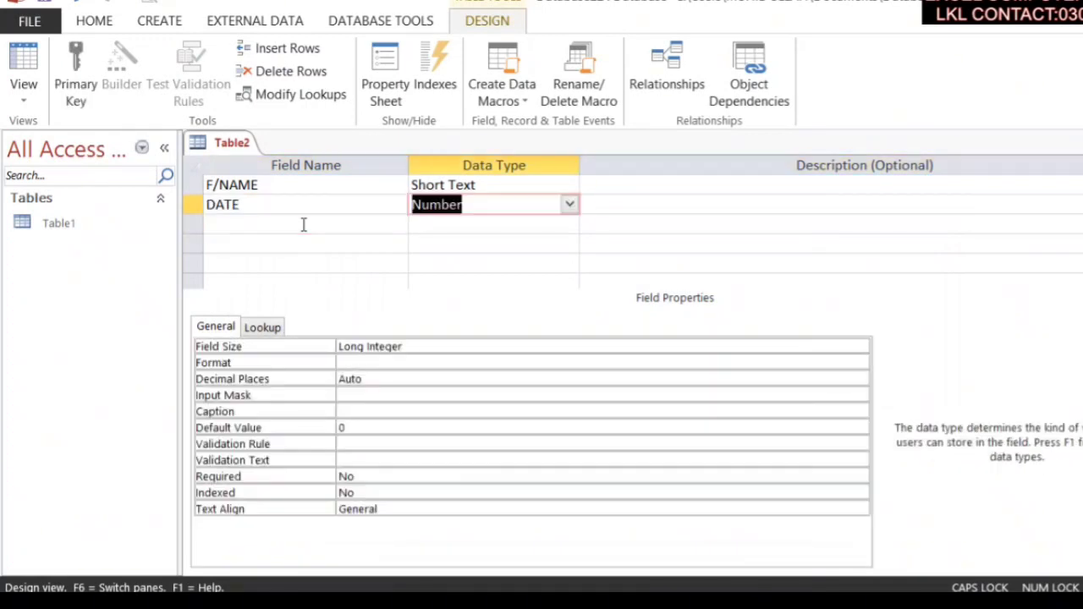
text(d)
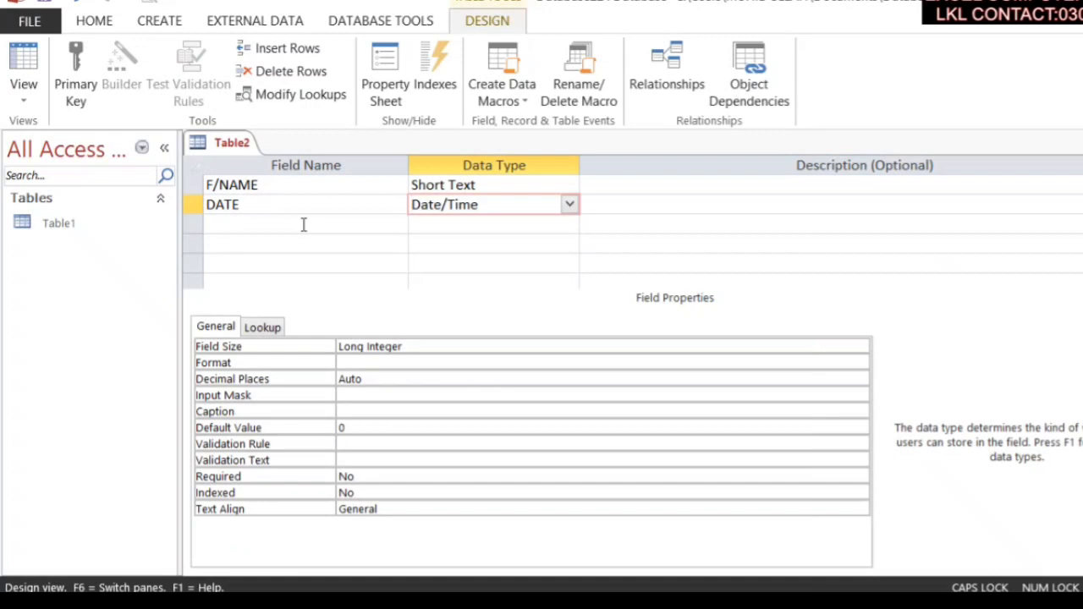
Step: Add an ADDRESS field below DATE with the Short Text data type
key(Down)
key(Left)
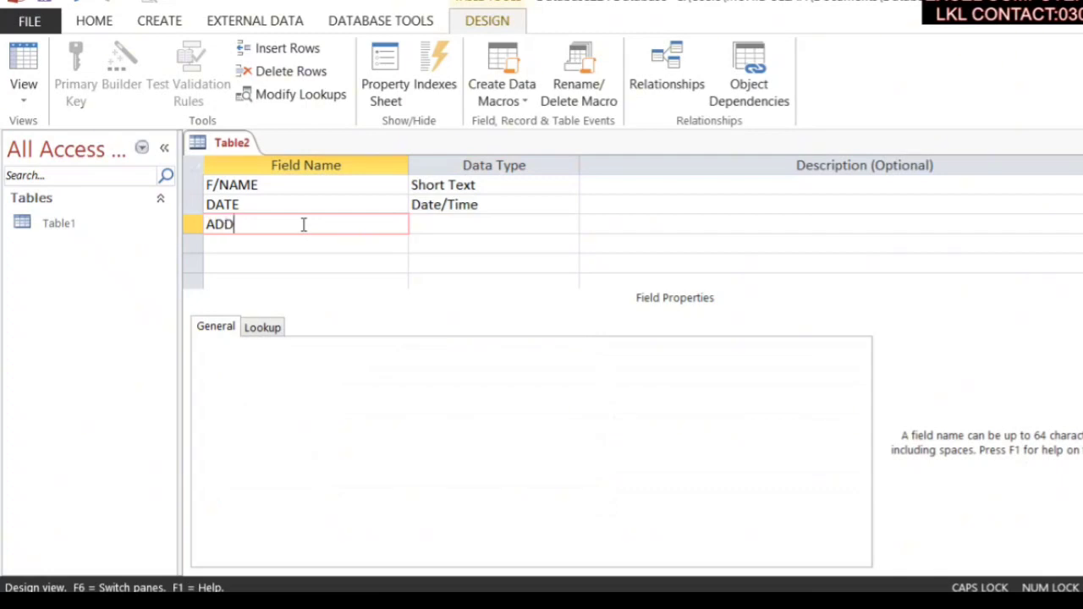
key(Tab)
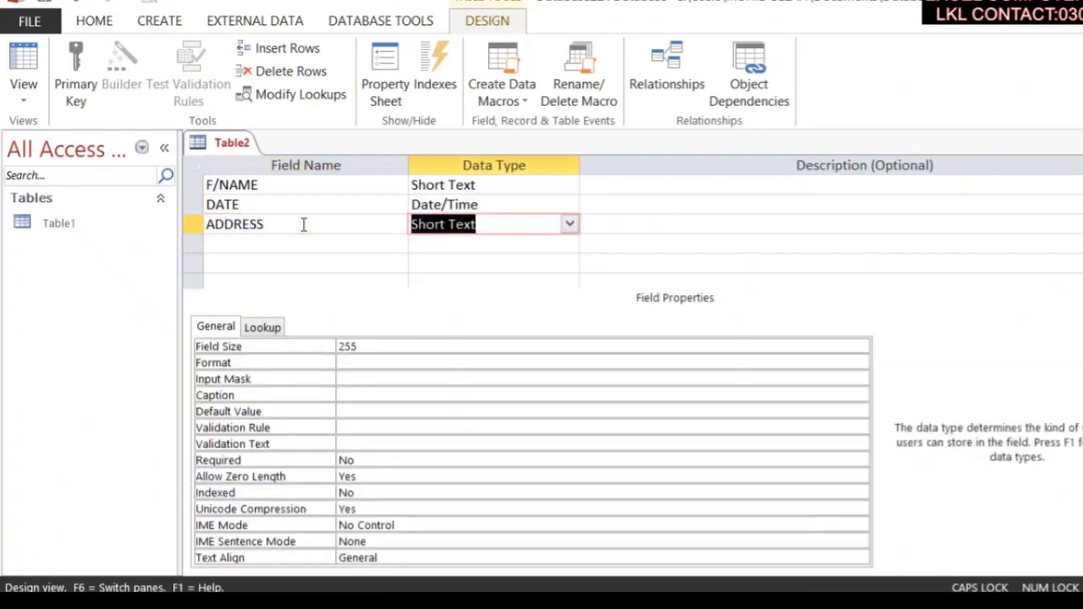
Step: Make ADDRESS the primary key, then close the table and save it as Table2
click(190, 222)
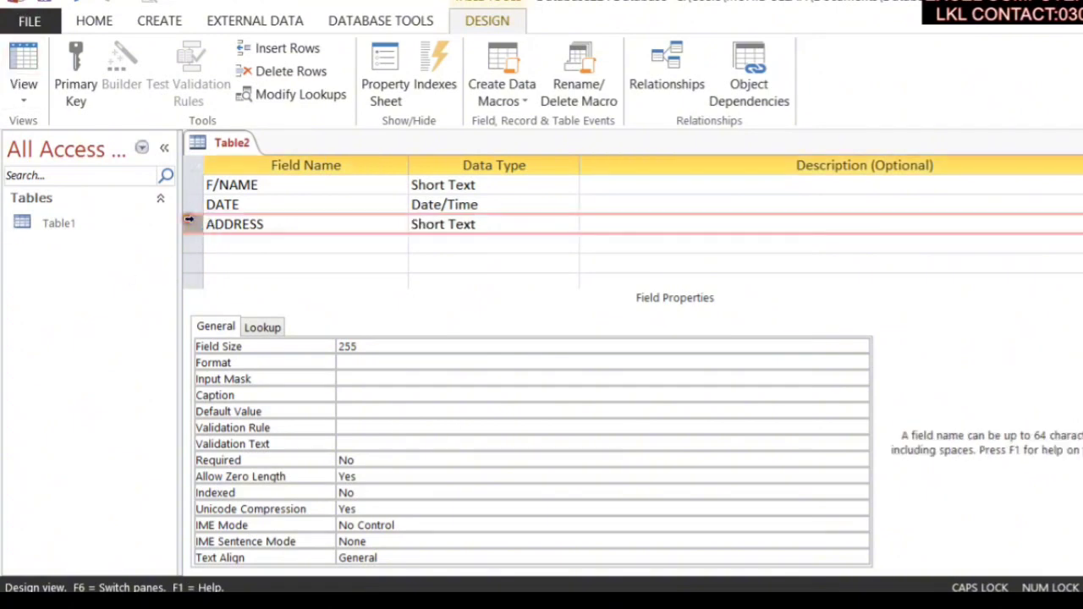
click(80, 89)
click(1082, 142)
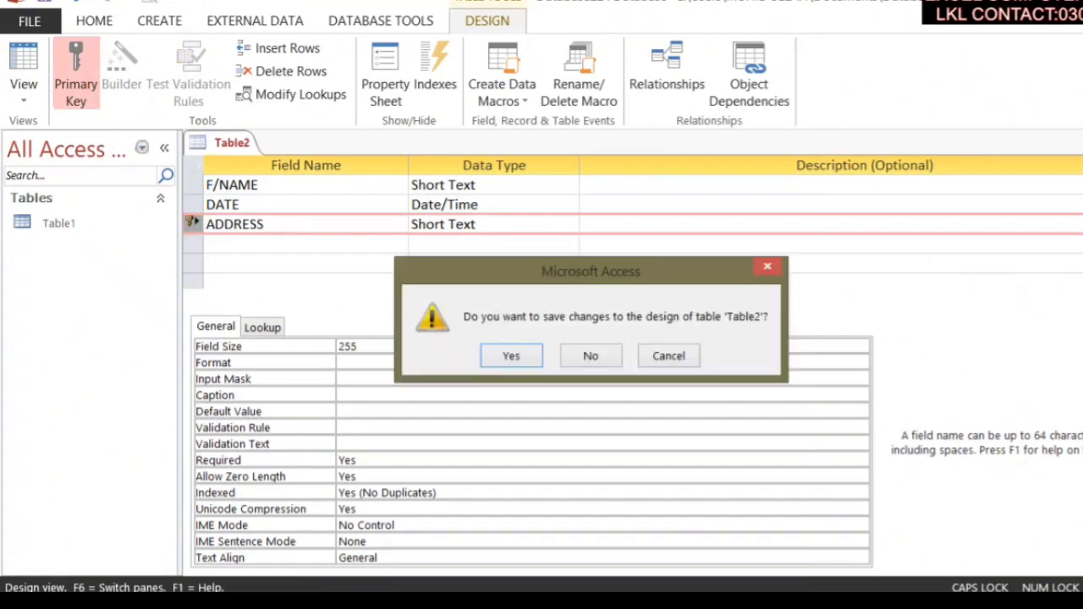
click(530, 359)
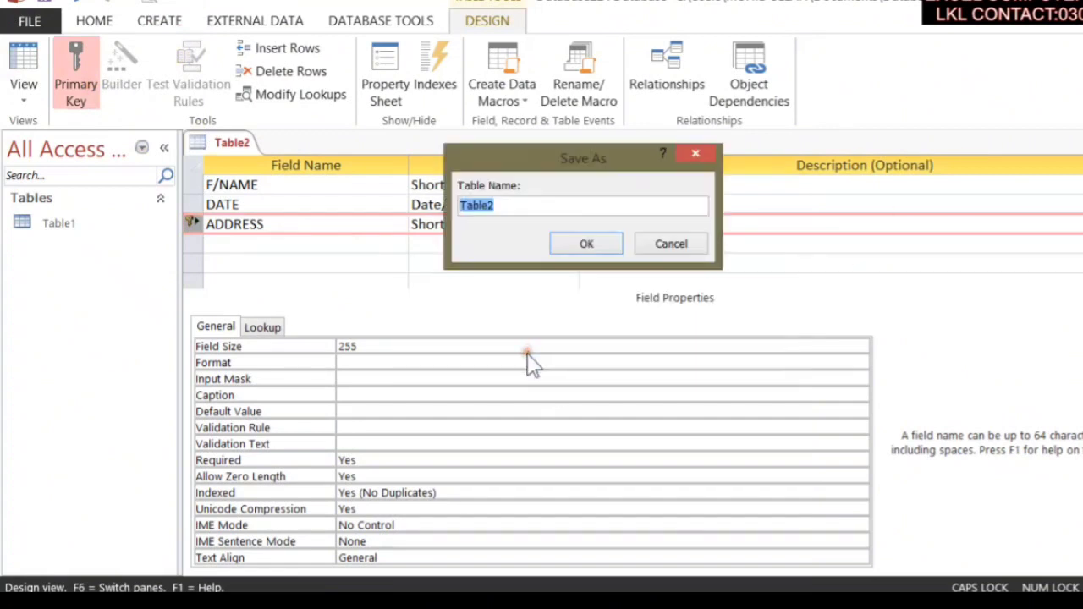
click(581, 248)
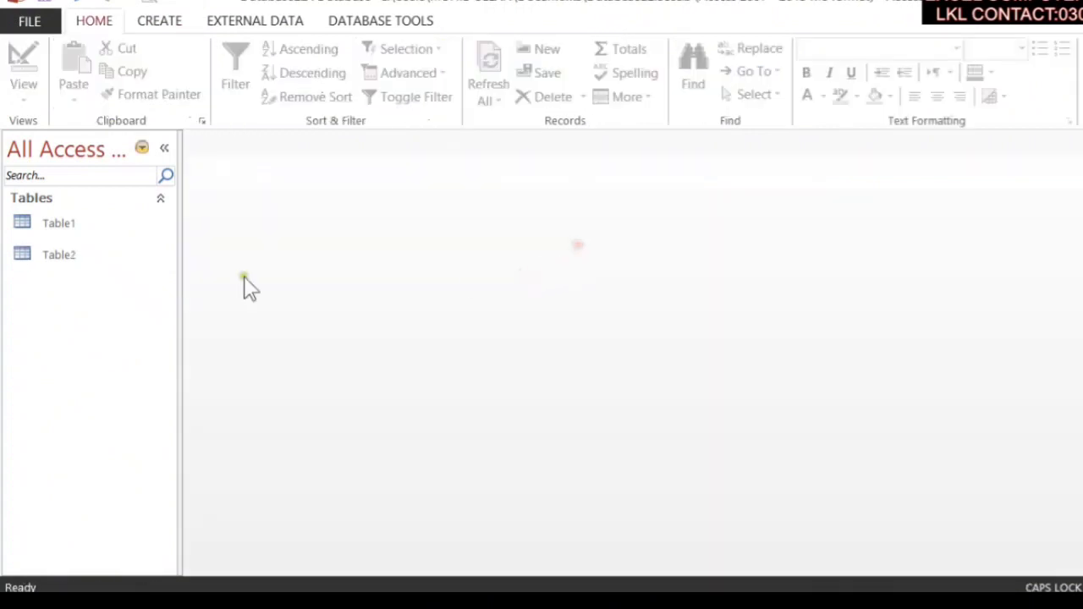
Step: Add Table1 and Table2 to the relationships layout and move Table2 away to the lower right of Table1
click(351, 22)
click(261, 72)
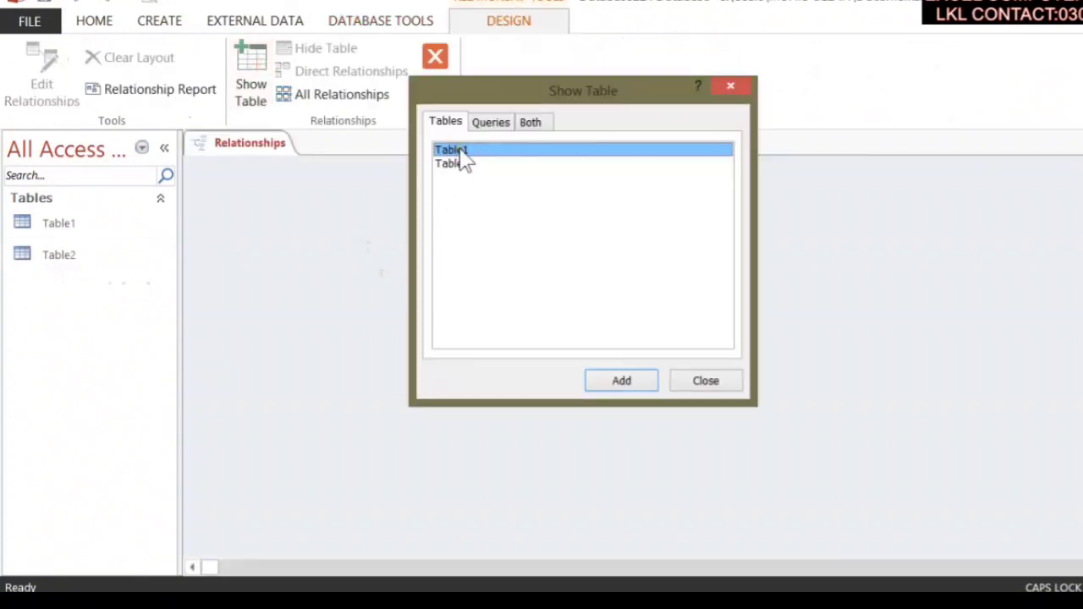
click(592, 387)
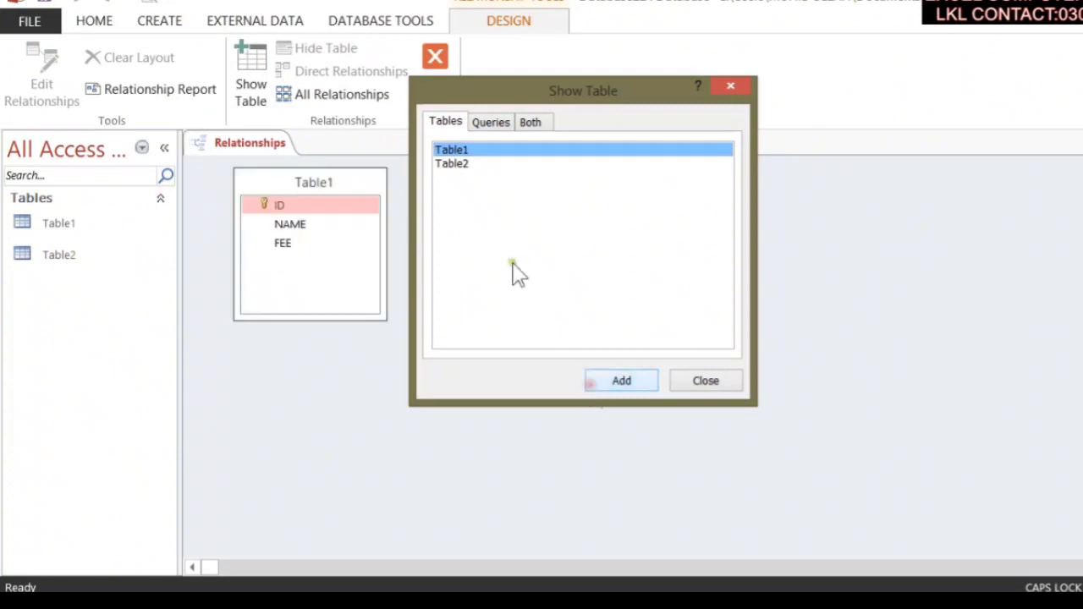
click(467, 164)
click(619, 381)
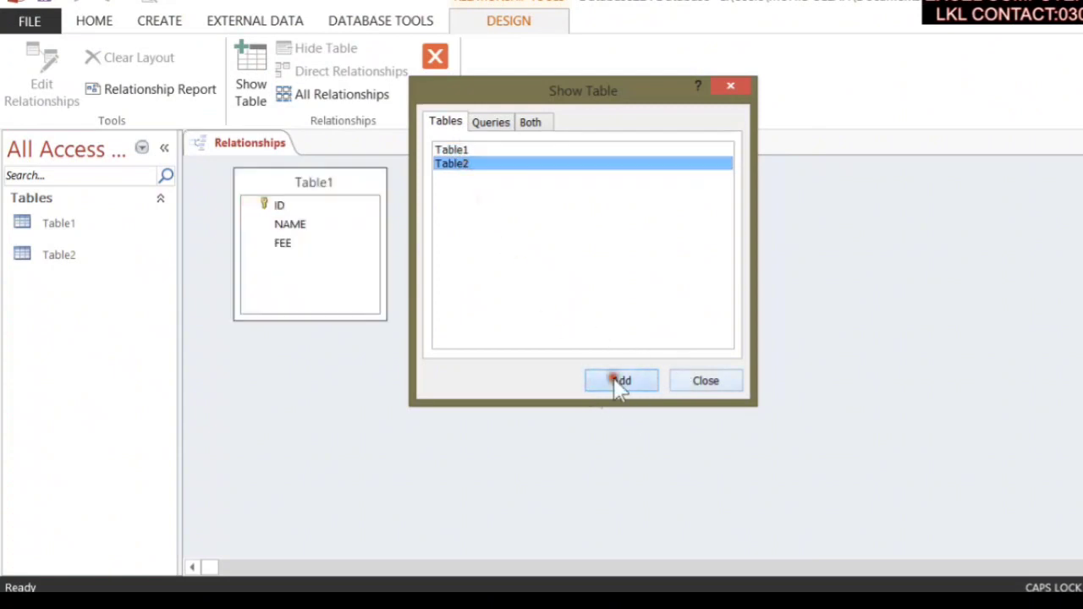
click(684, 380)
drag(488, 184, 729, 265)
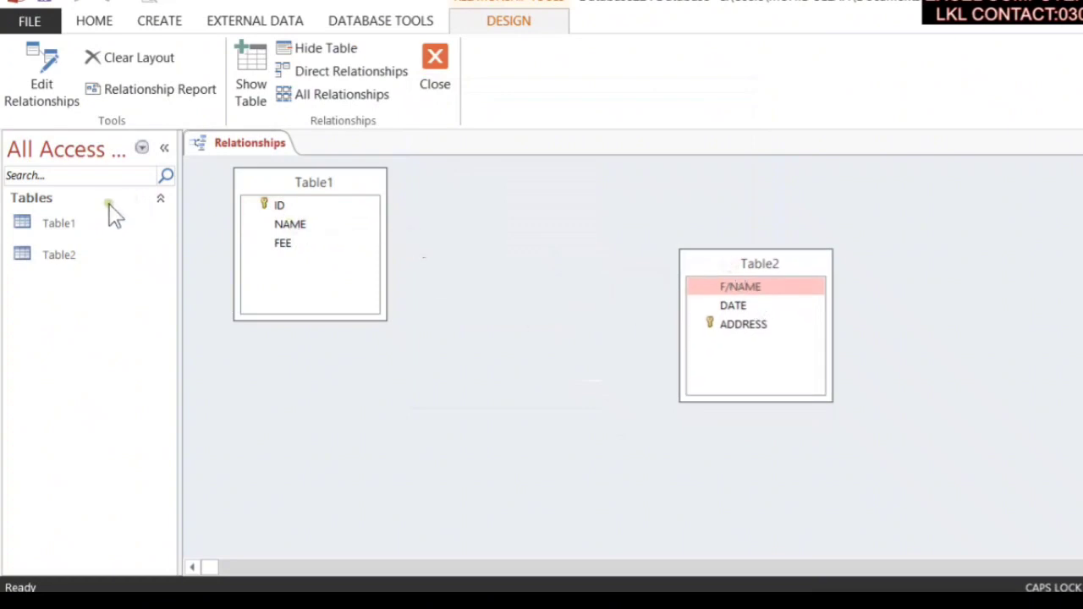
Step: Open Table1 in Datasheet view to check its ID, NAME and FEE columns, then close it
double_click(102, 227)
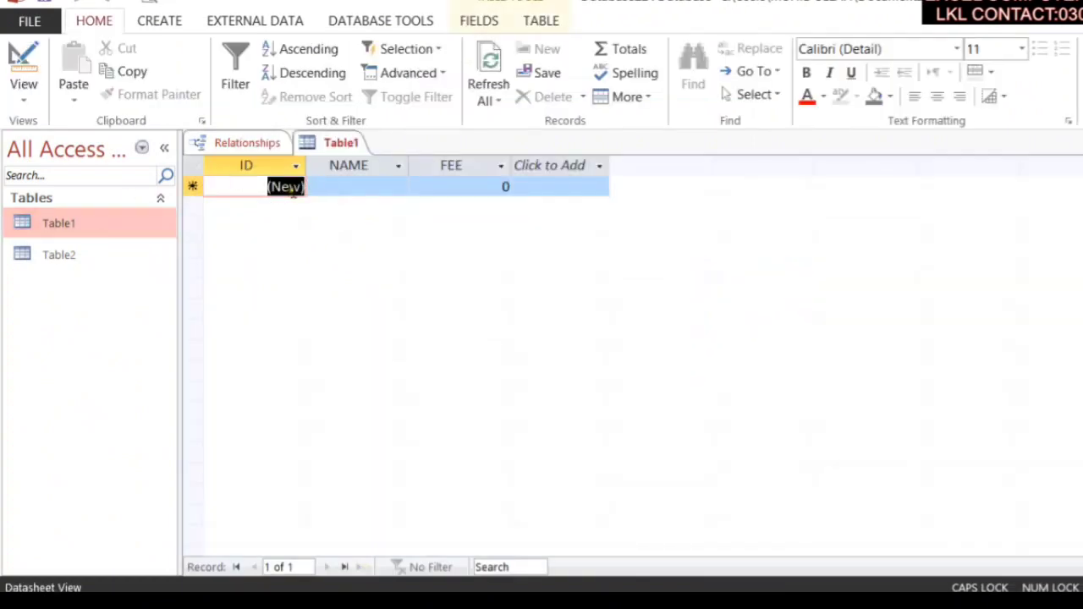
click(351, 191)
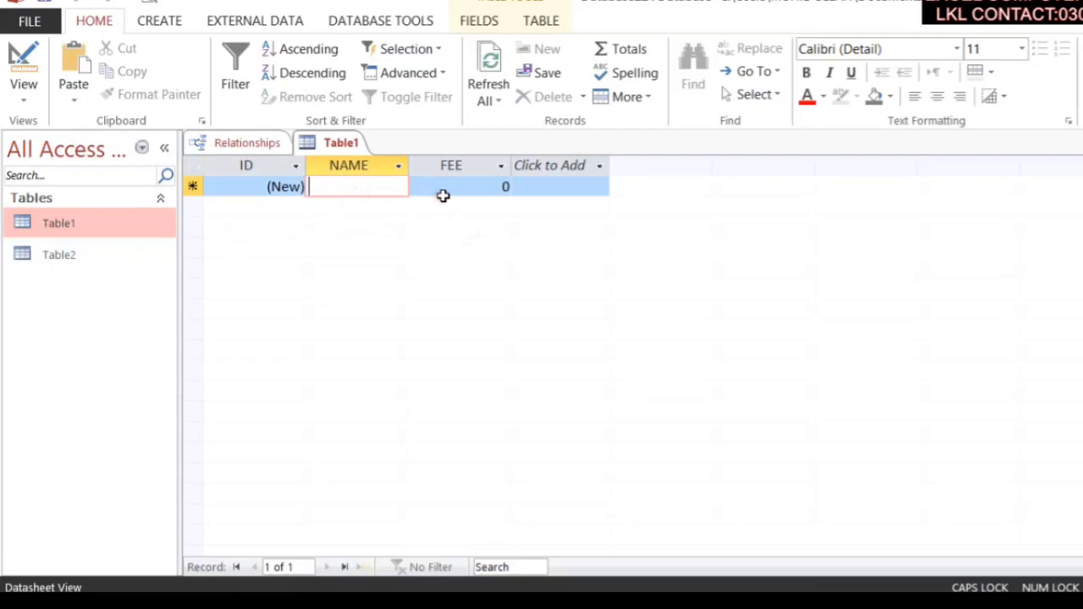
click(1072, 142)
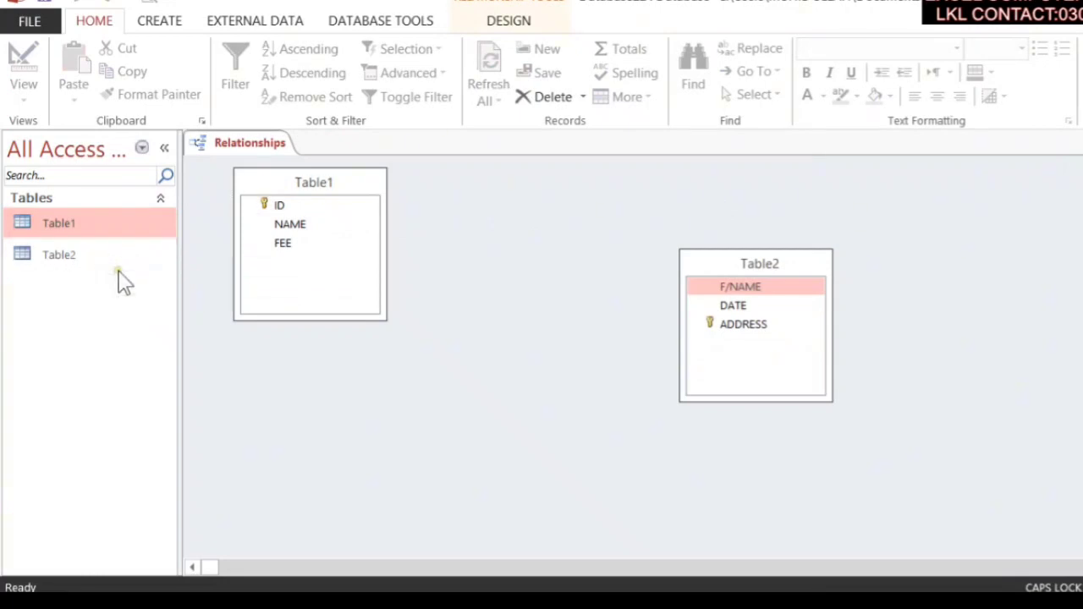
Step: Create a relationship from the ID field of Table1 to the F/NAME field of Table2
drag(284, 206, 750, 292)
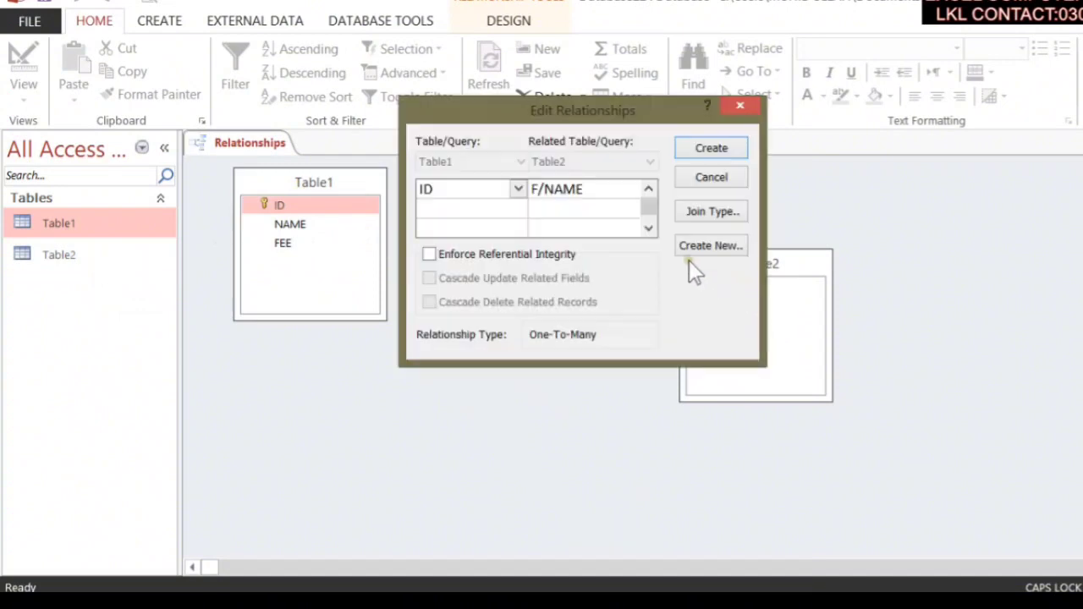
drag(479, 125, 447, 67)
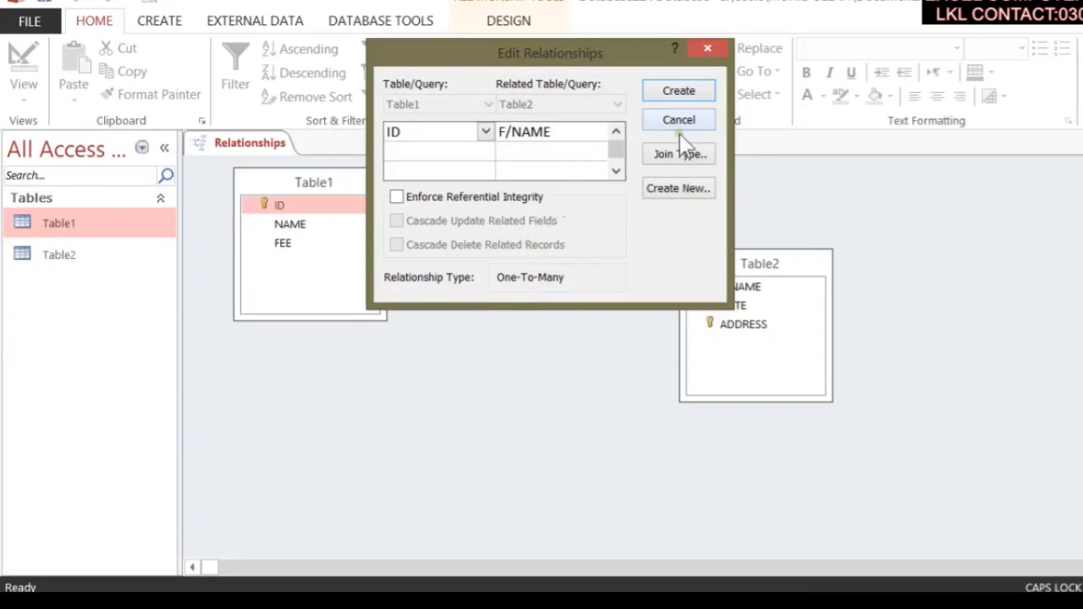
click(668, 91)
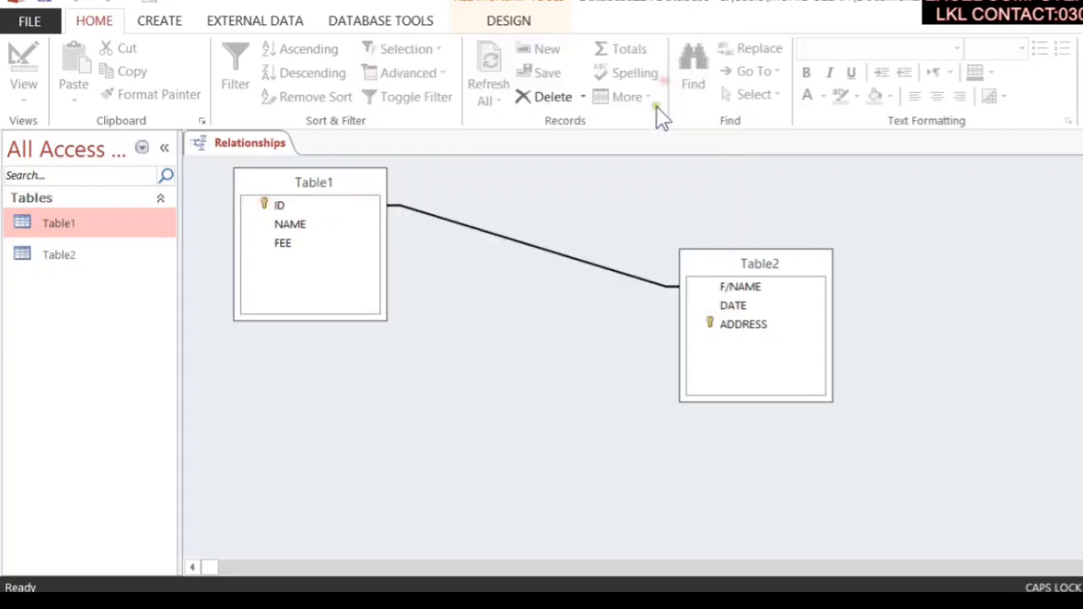
Step: Move Table2 farther down and closer to Table1 in the relationships layout, then close the layout and save its changes
click(733, 280)
drag(733, 275, 644, 356)
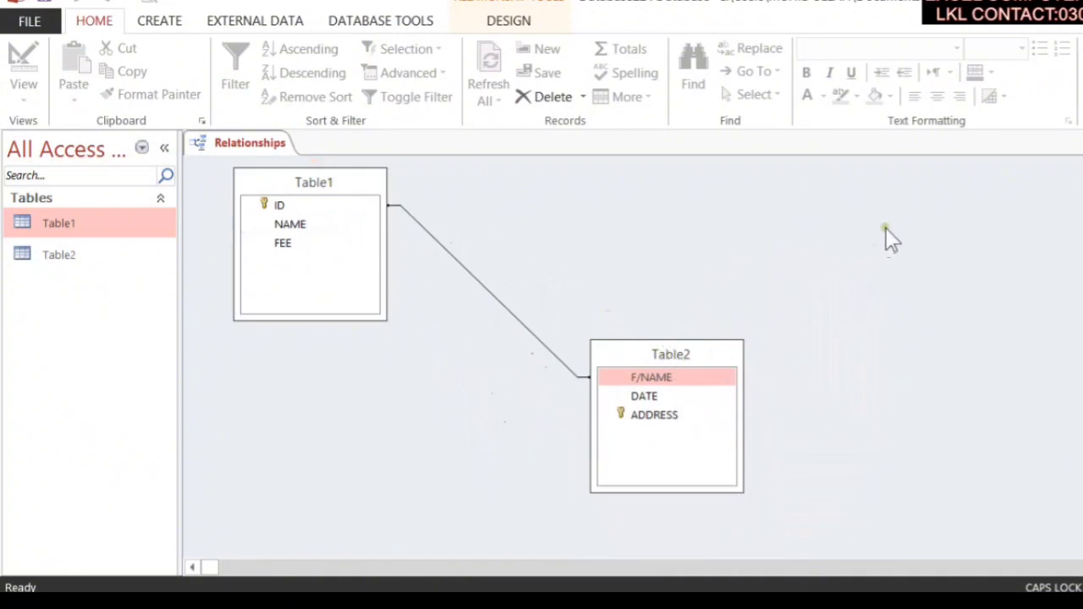
key(ctrl+w)
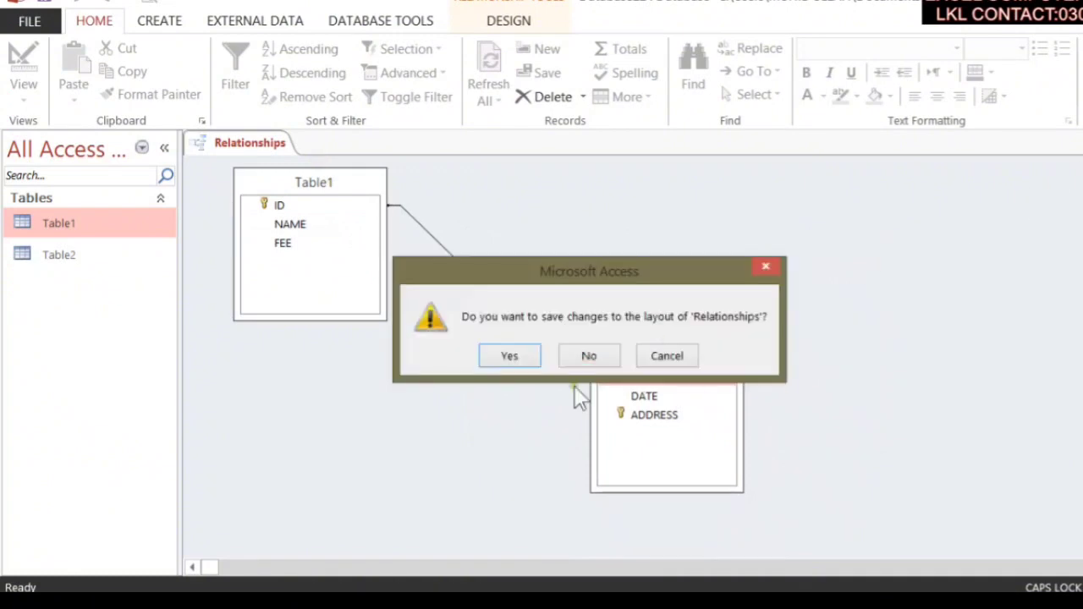
click(513, 352)
Step: Open Table1 and enter a first record with a name and a FEE of 500
double_click(80, 235)
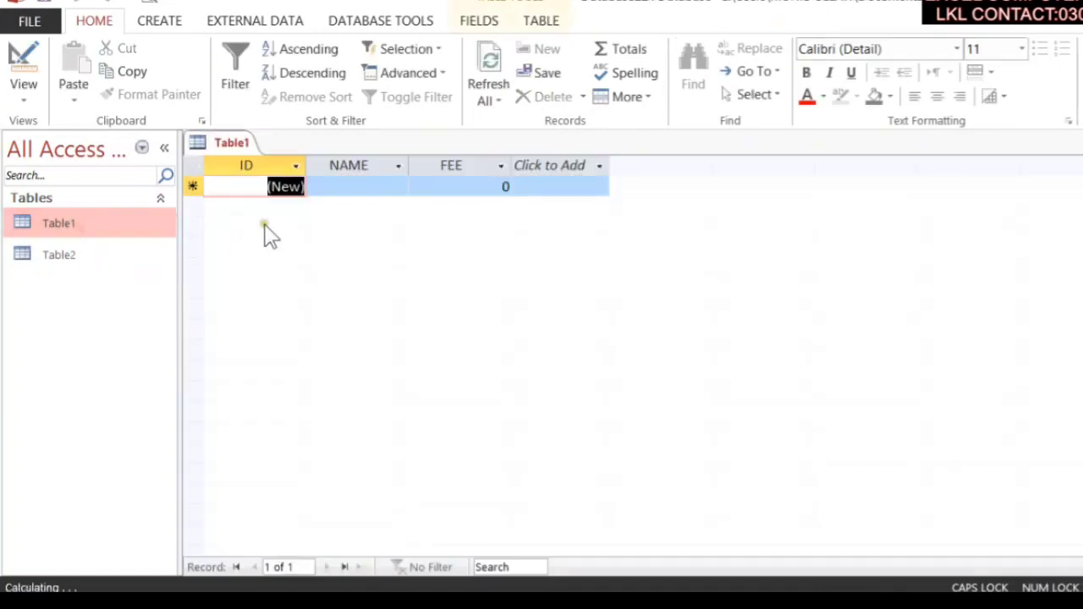
click(362, 187)
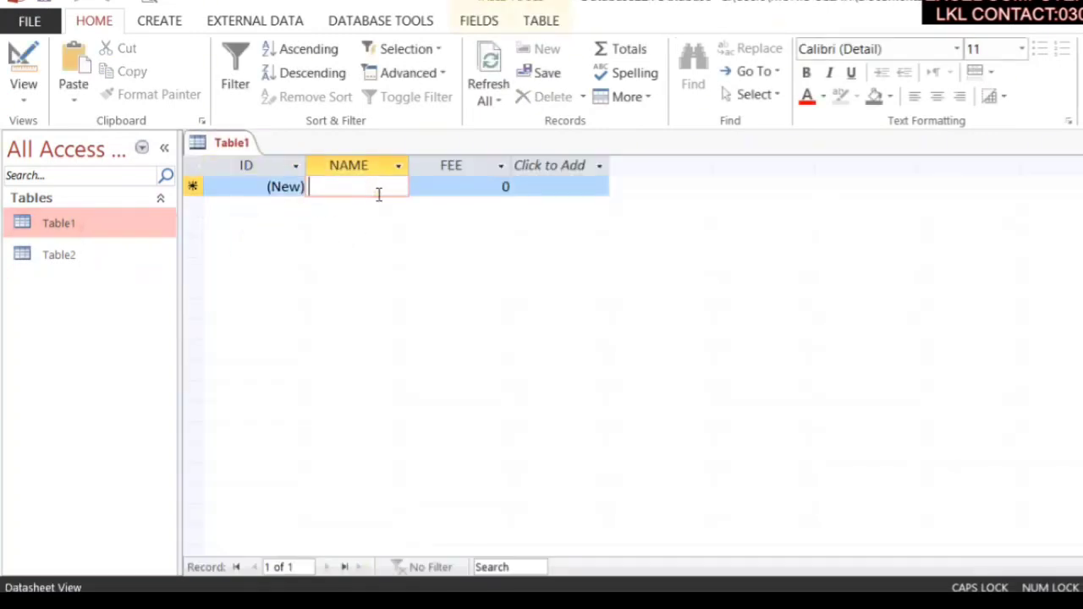
text(JAN)
key(Tab)
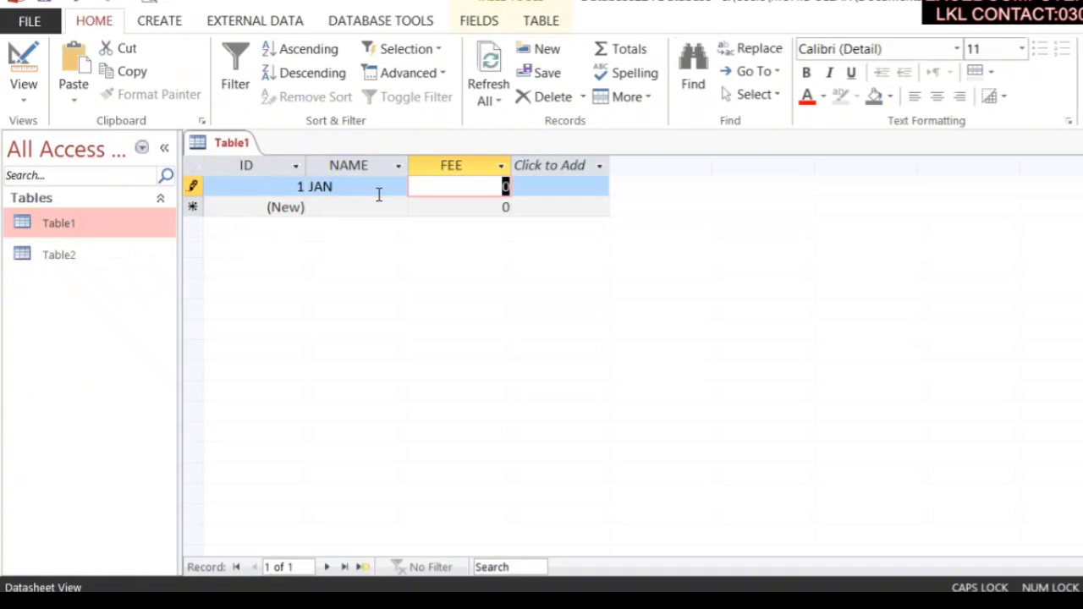
text(500)
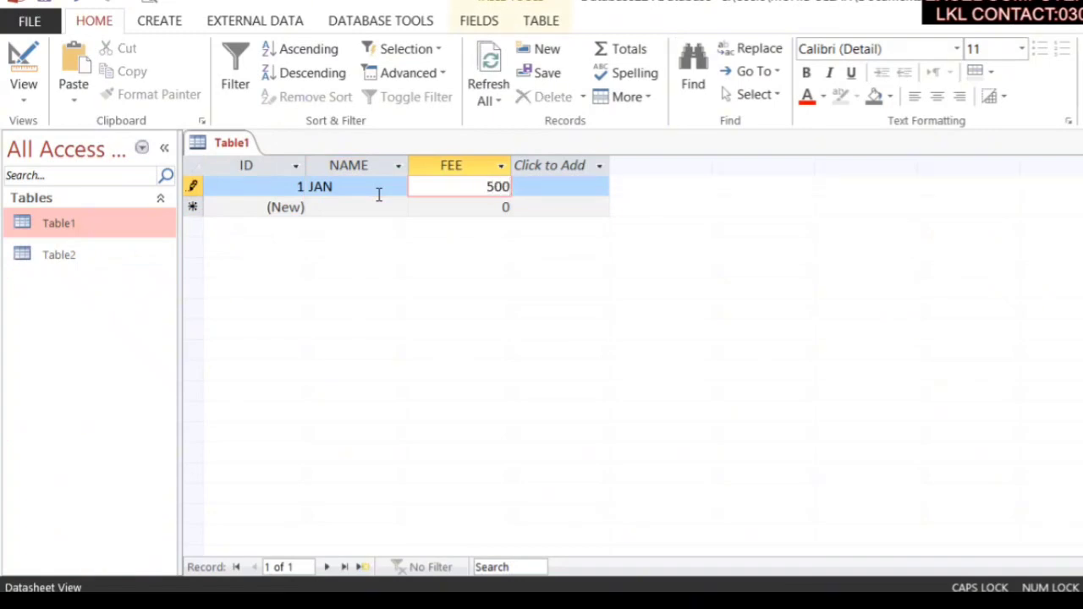
key(Tab)
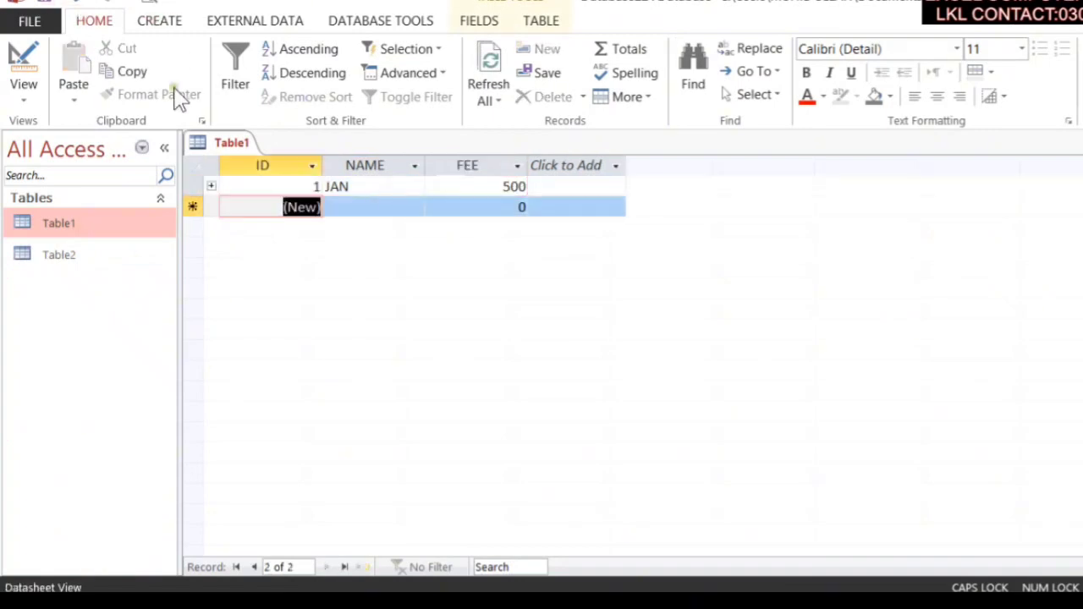
Step: Expand the first record's related rows, enter the DATE 3/22/2023 and an address, then collapse them
click(211, 186)
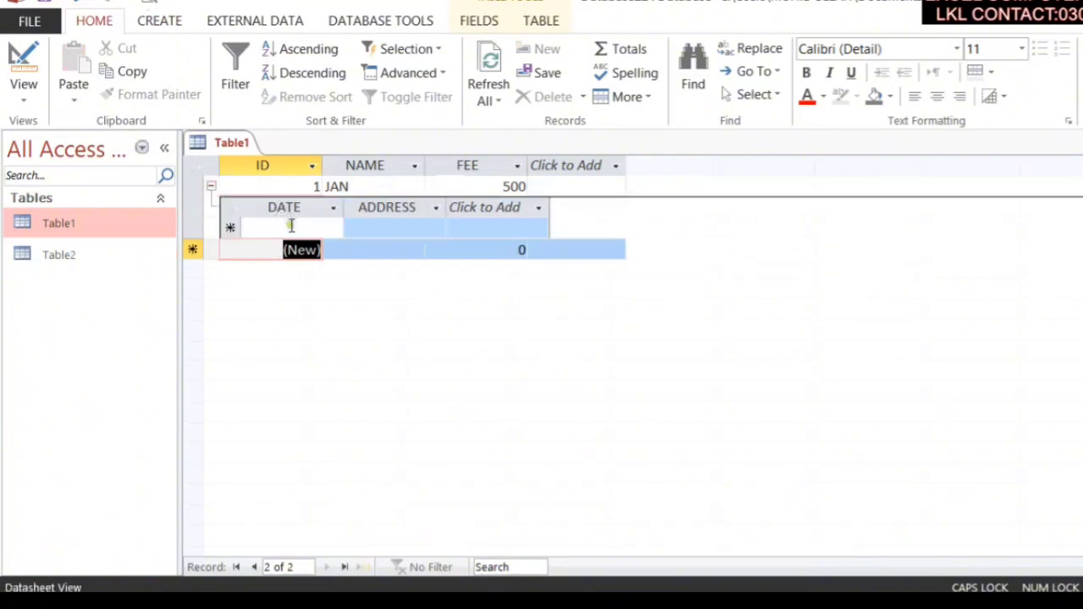
click(290, 225)
click(353, 228)
click(273, 341)
click(381, 233)
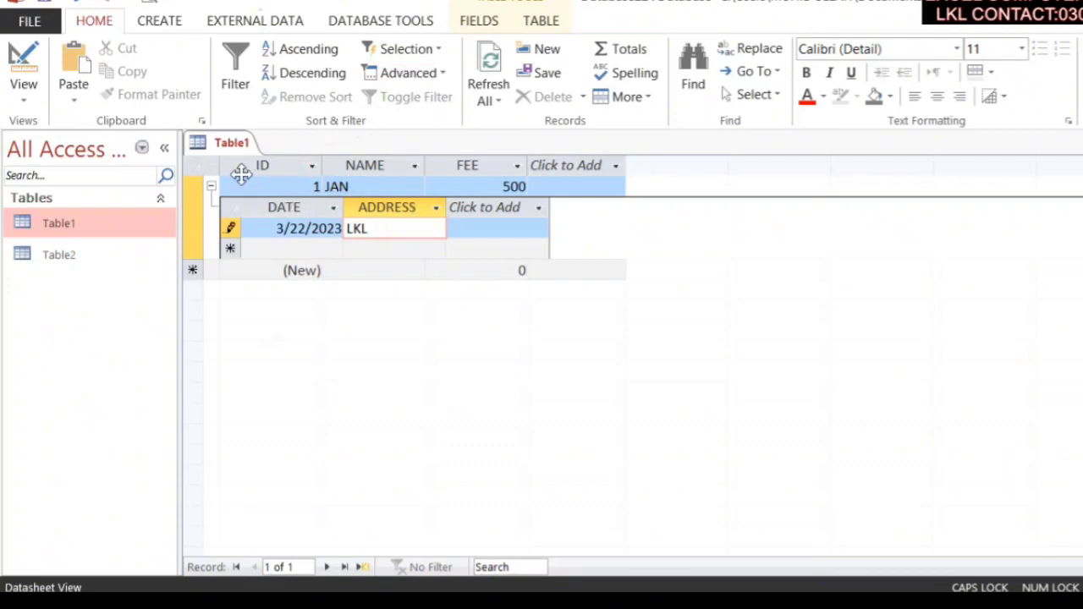
click(210, 187)
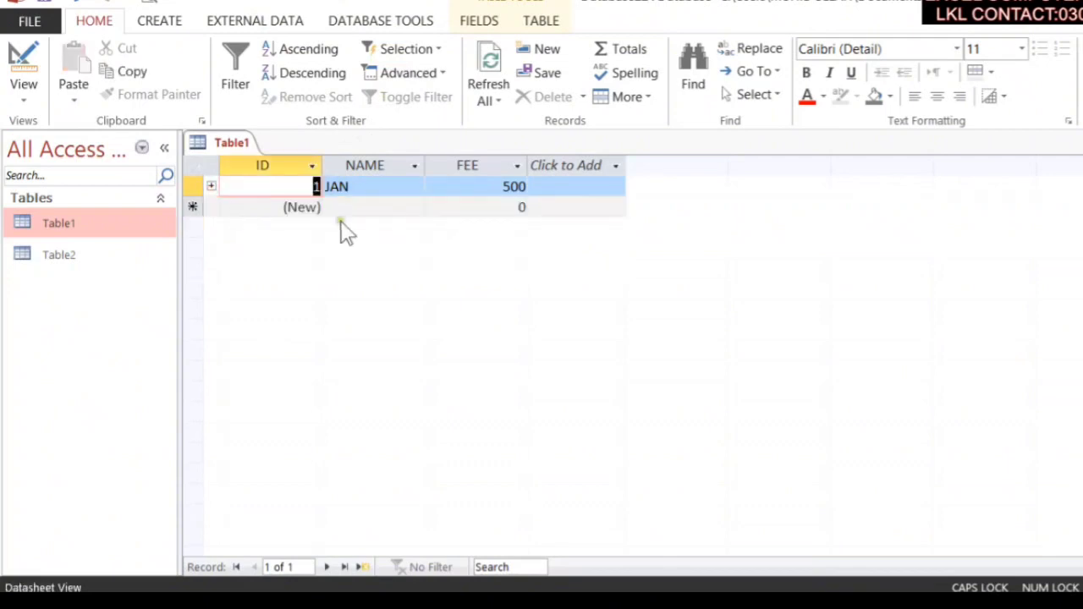
Step: Add a second record to Table1 with F as its NAME and try to expand its related rows
click(370, 208)
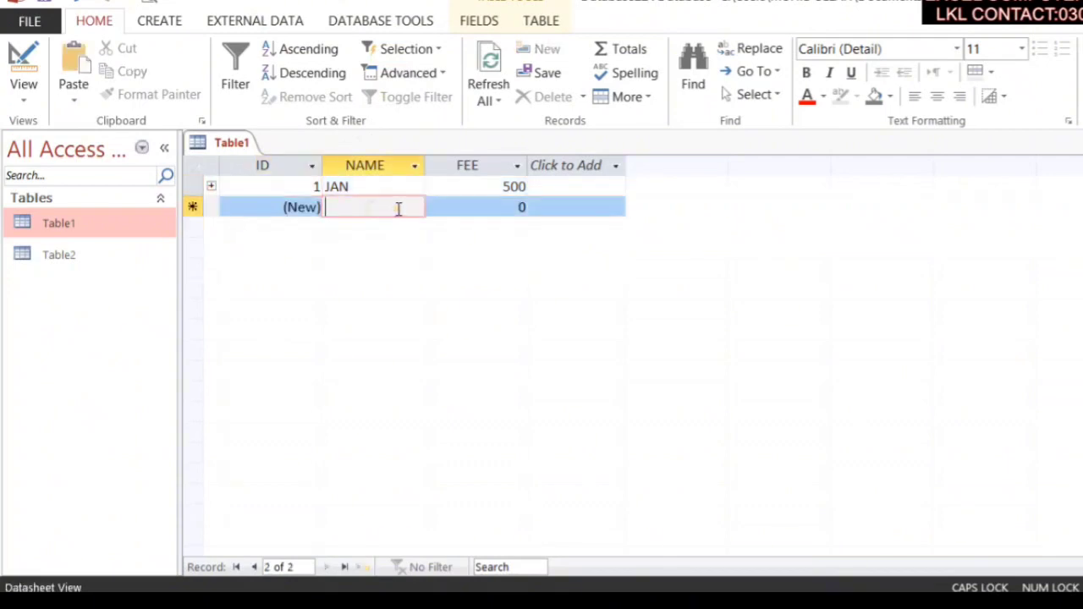
text(F)
click(211, 209)
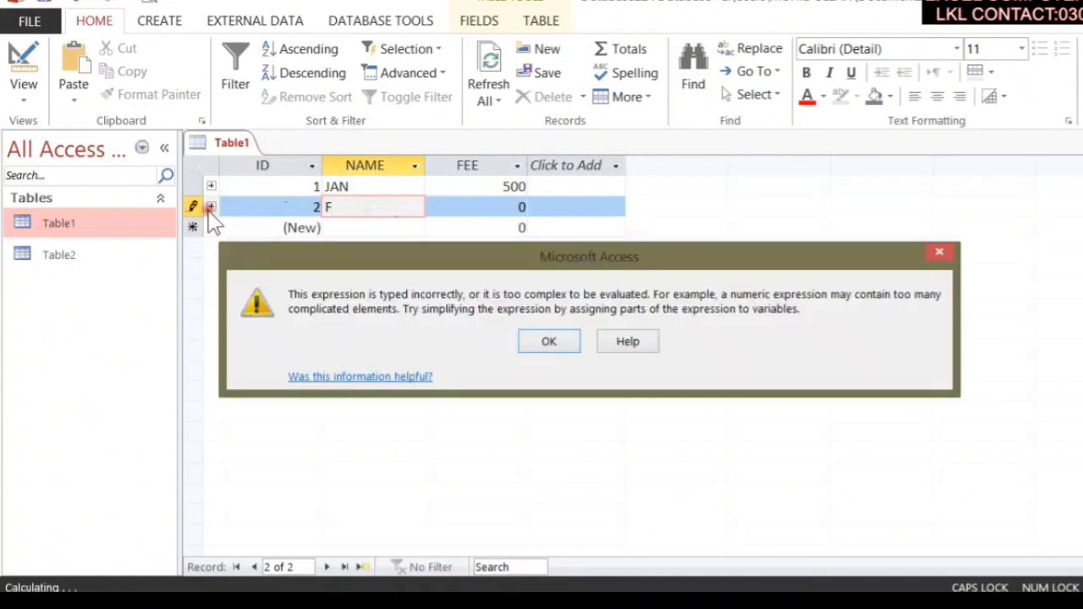
click(558, 345)
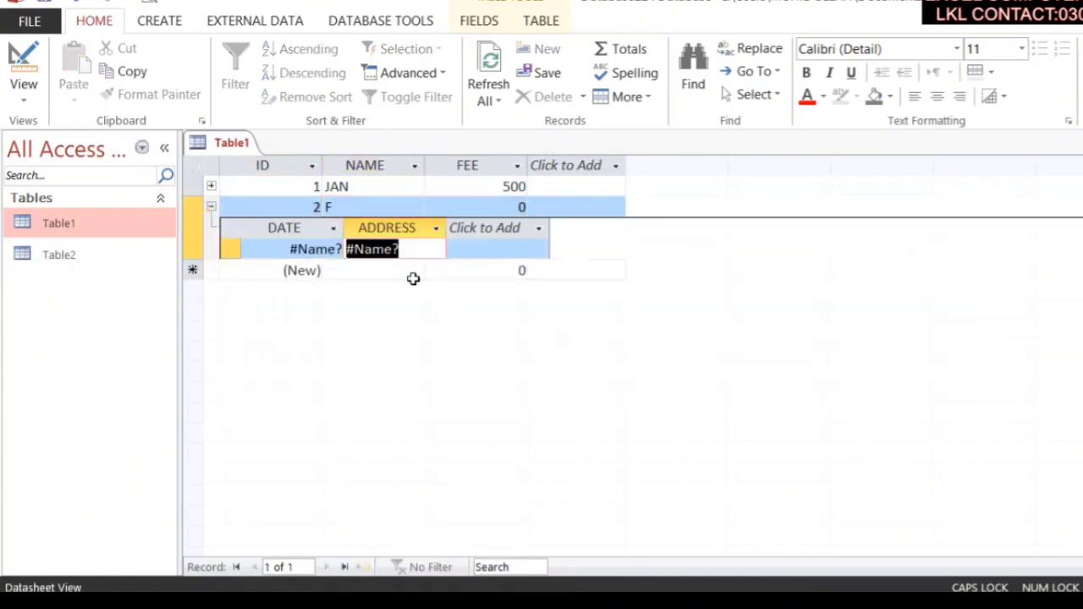
click(213, 207)
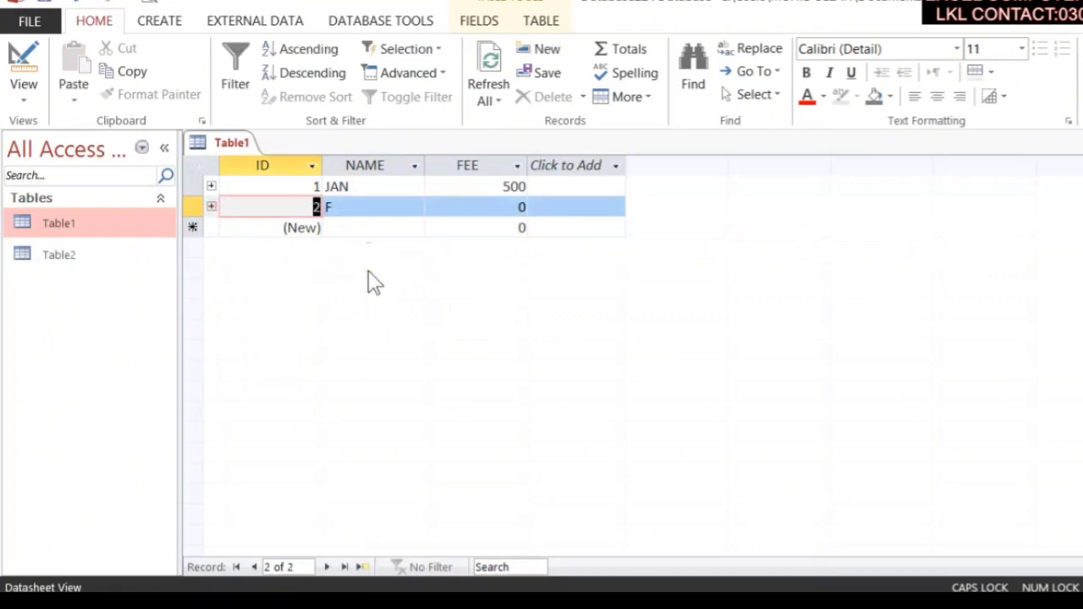
Step: Clear the NAME entry of the second record and close Table1
click(369, 224)
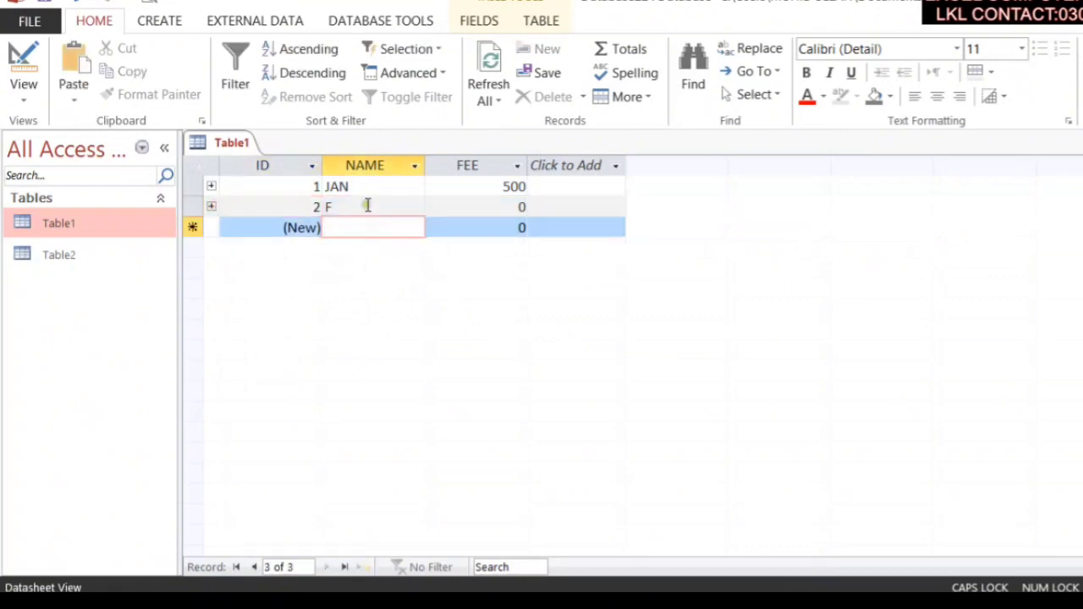
click(364, 205)
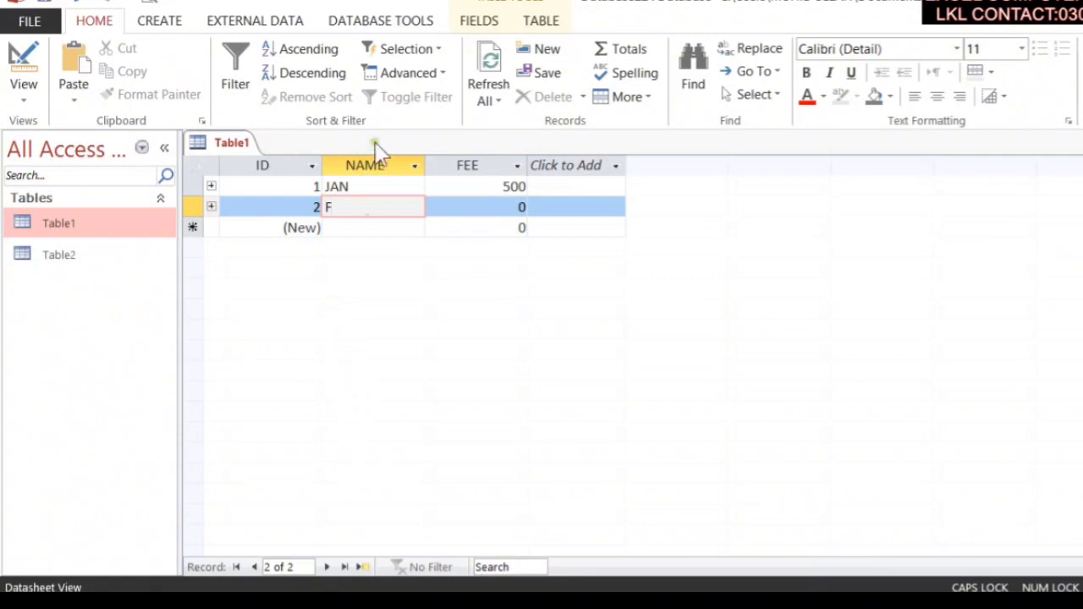
key(BackSpace)
click(1082, 143)
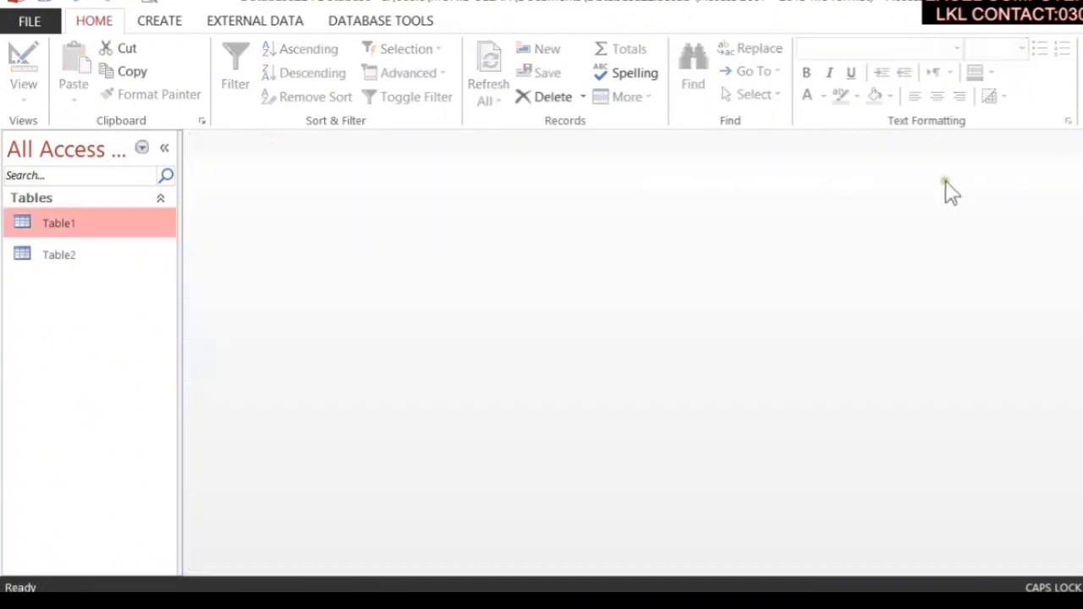
Step: Create a new table in Design view with a PROGRAM field of type Short Text
click(168, 19)
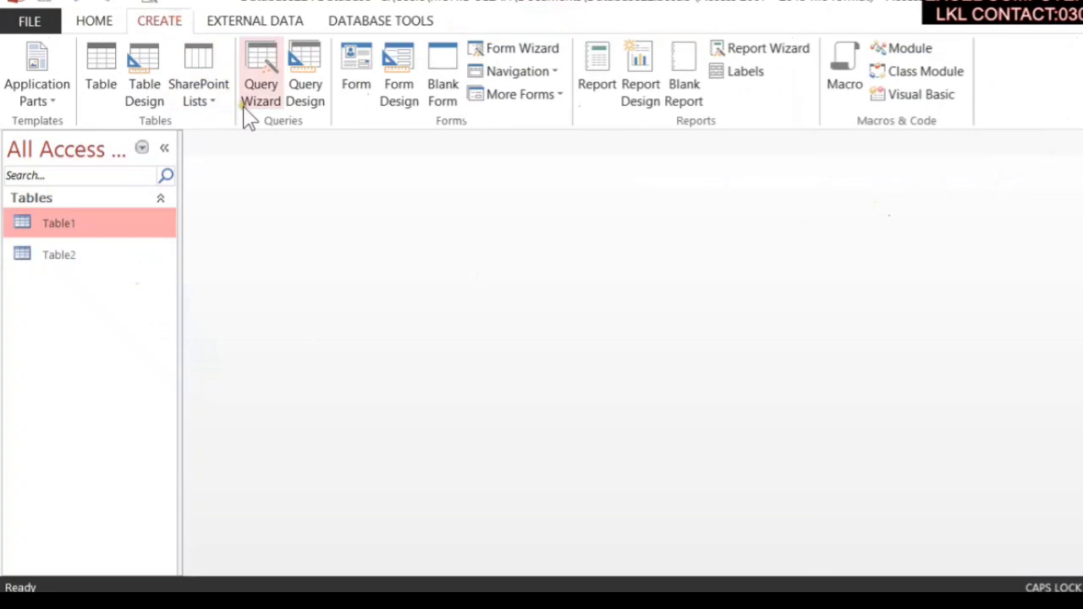
click(133, 95)
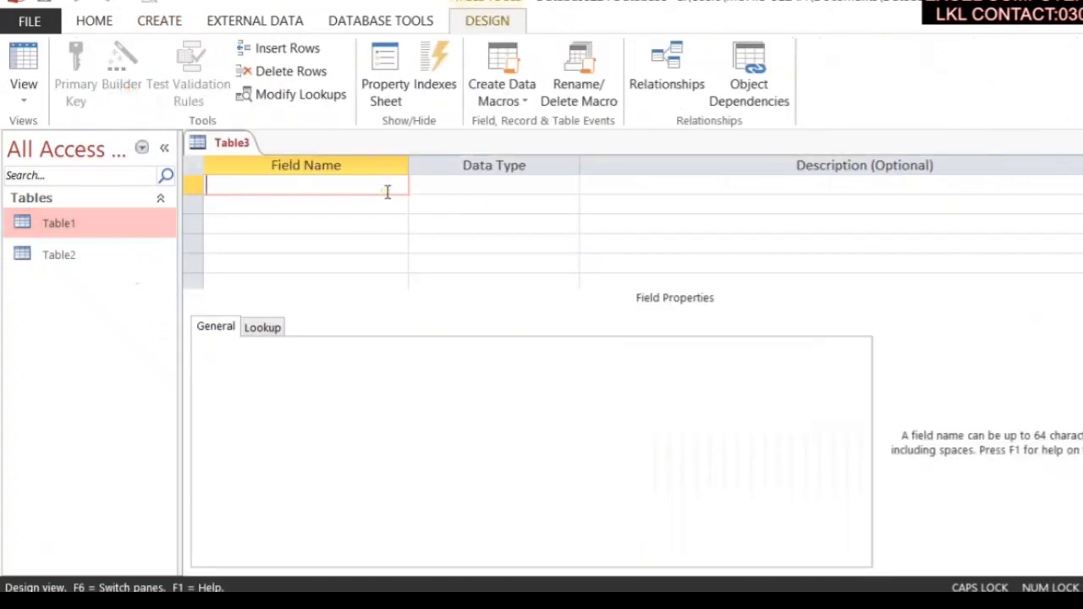
text(PROGRAMM)
key(BackSpace)
key(Tab)
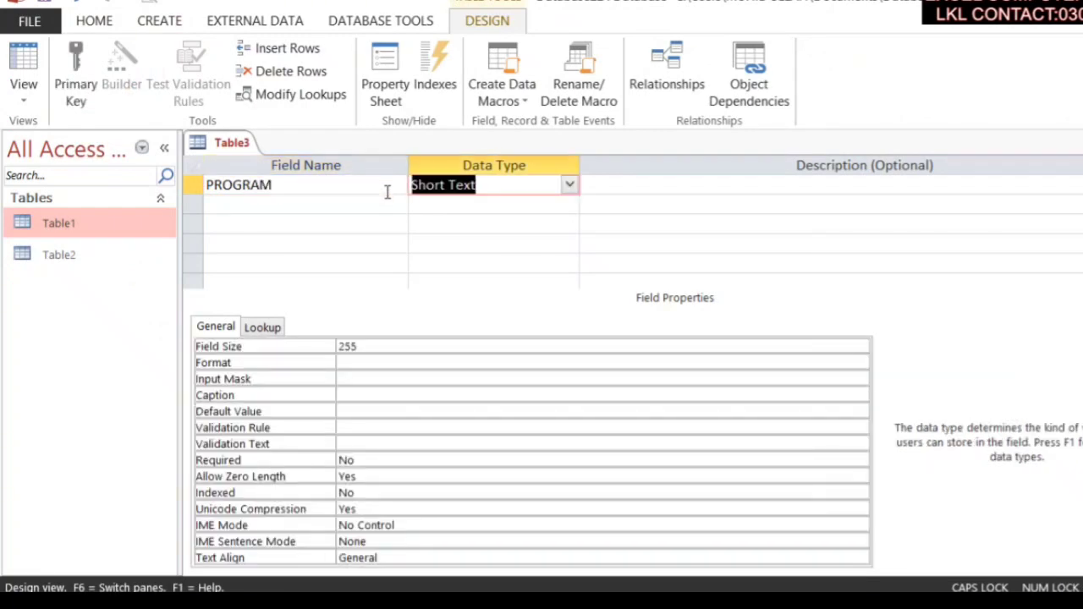
key(Tab)
text(\)
key(Return)
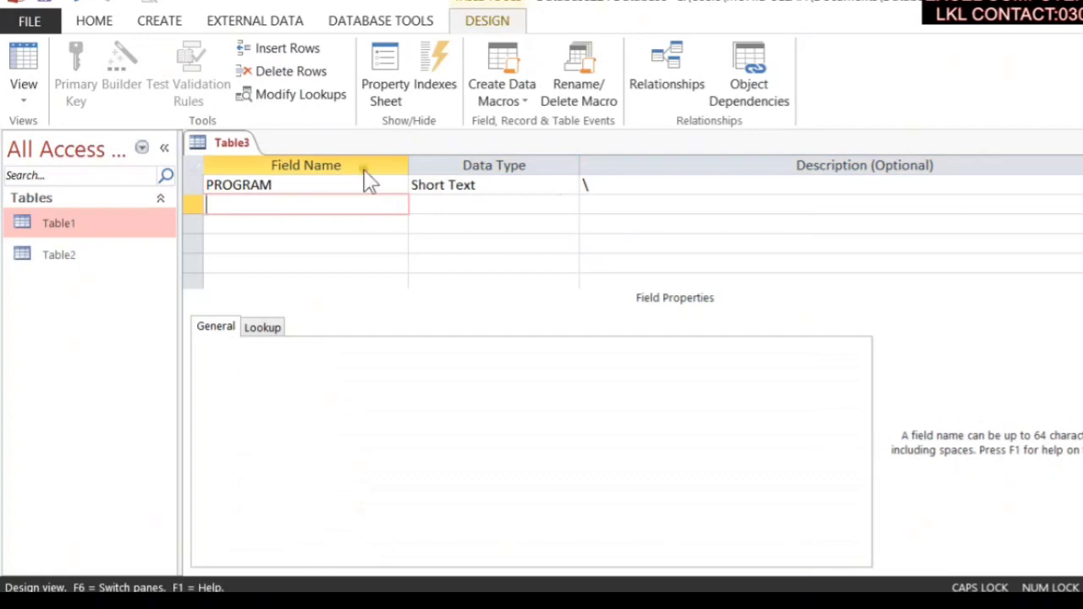
Step: Clear the description of the PROGRAM field and add an ADDMISSION field of type Number
click(626, 187)
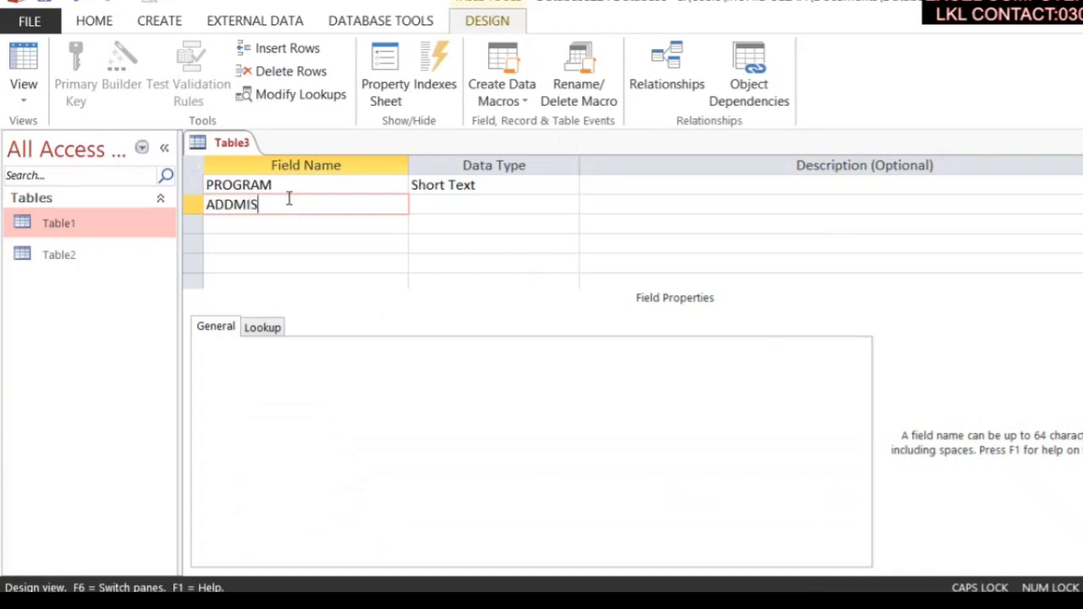
key(Tab)
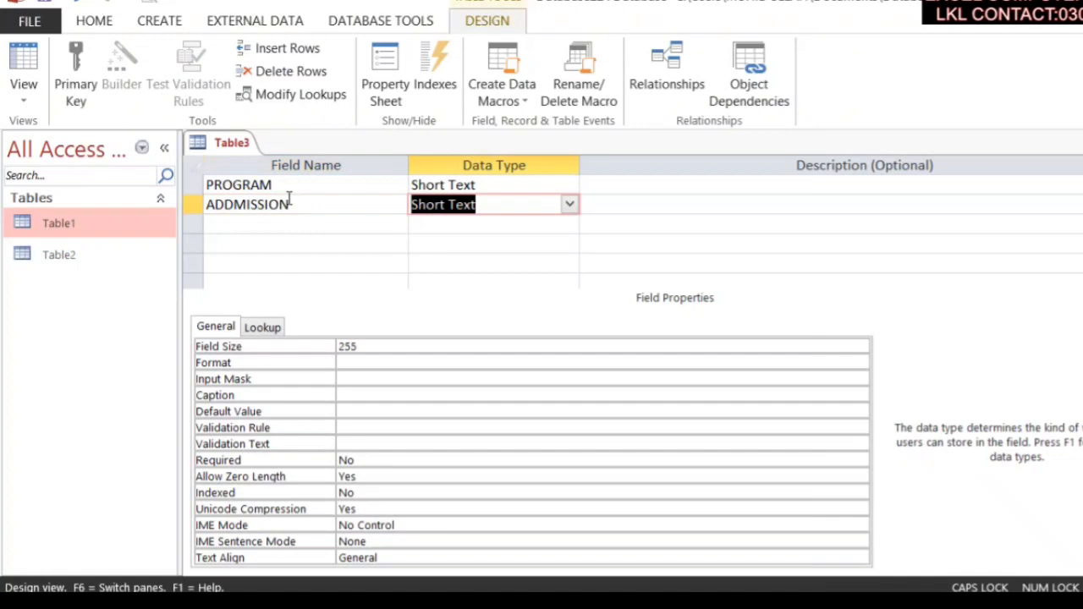
text(Number)
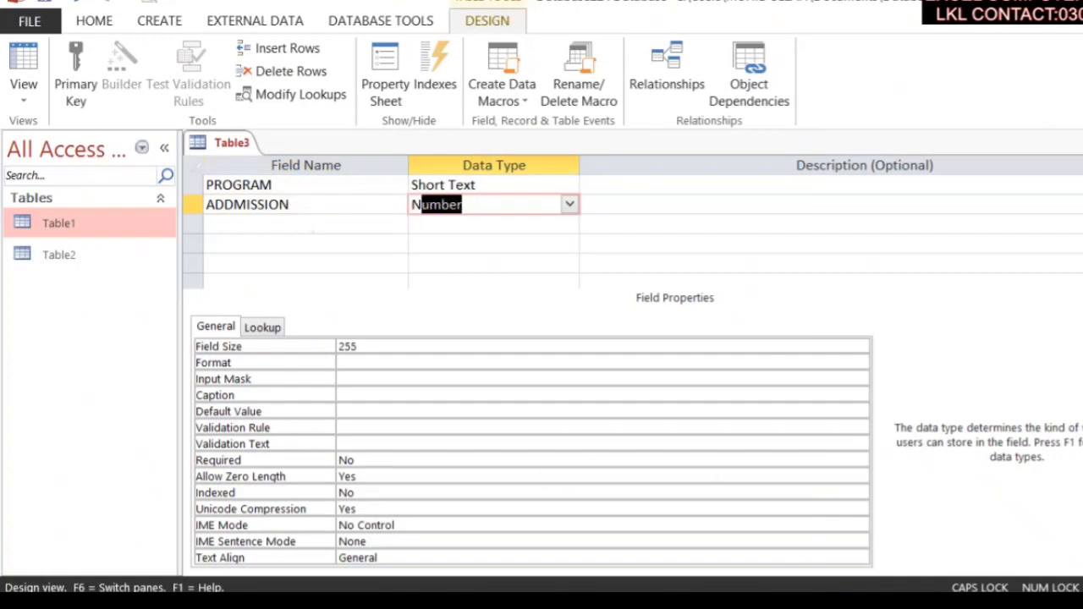
key(ctrl+w)
click(508, 356)
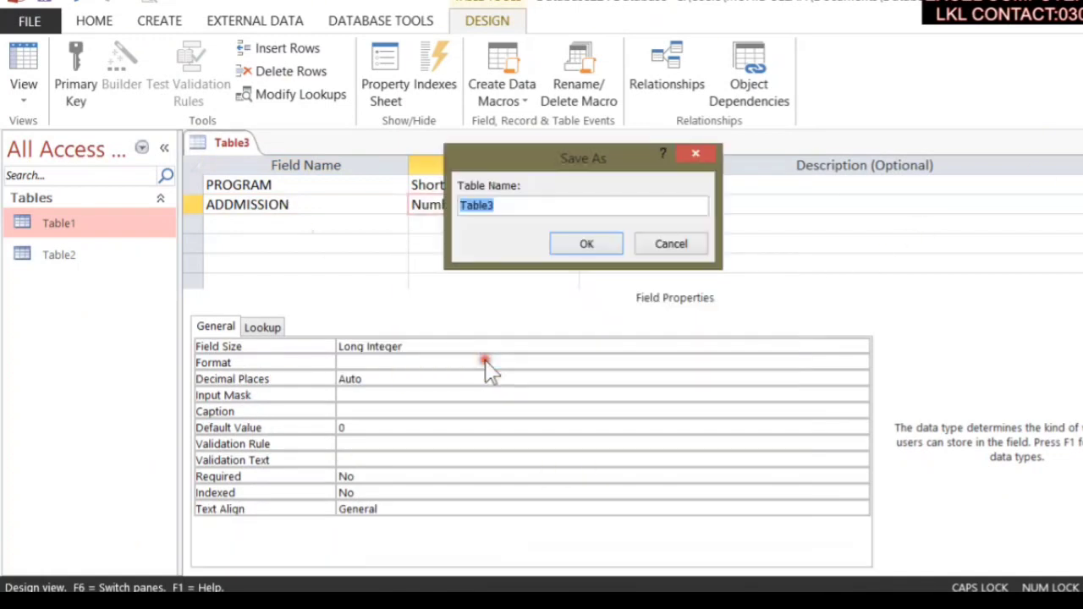
click(575, 243)
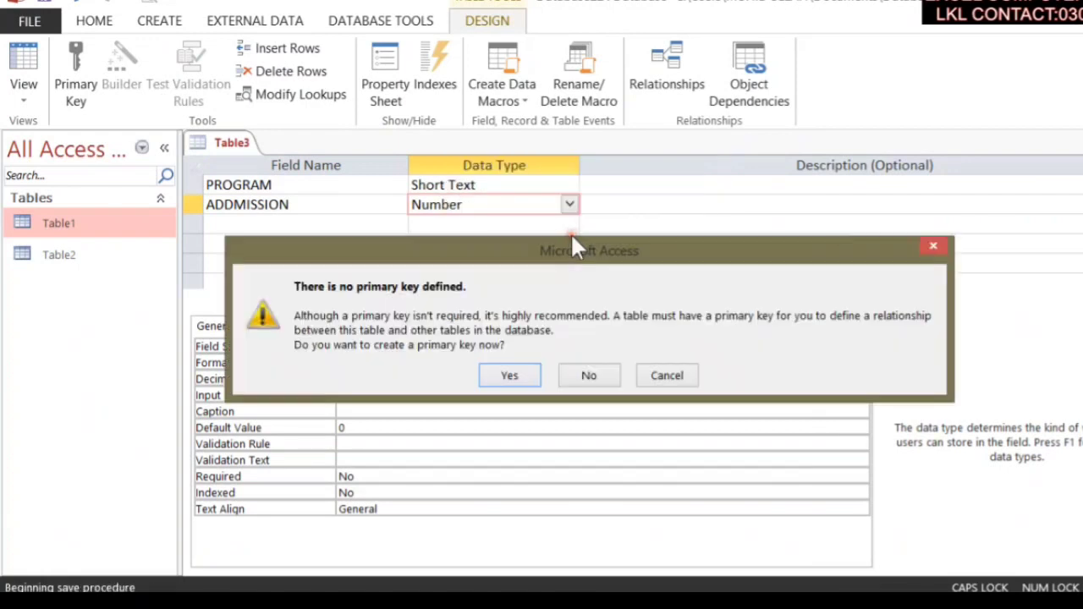
click(645, 375)
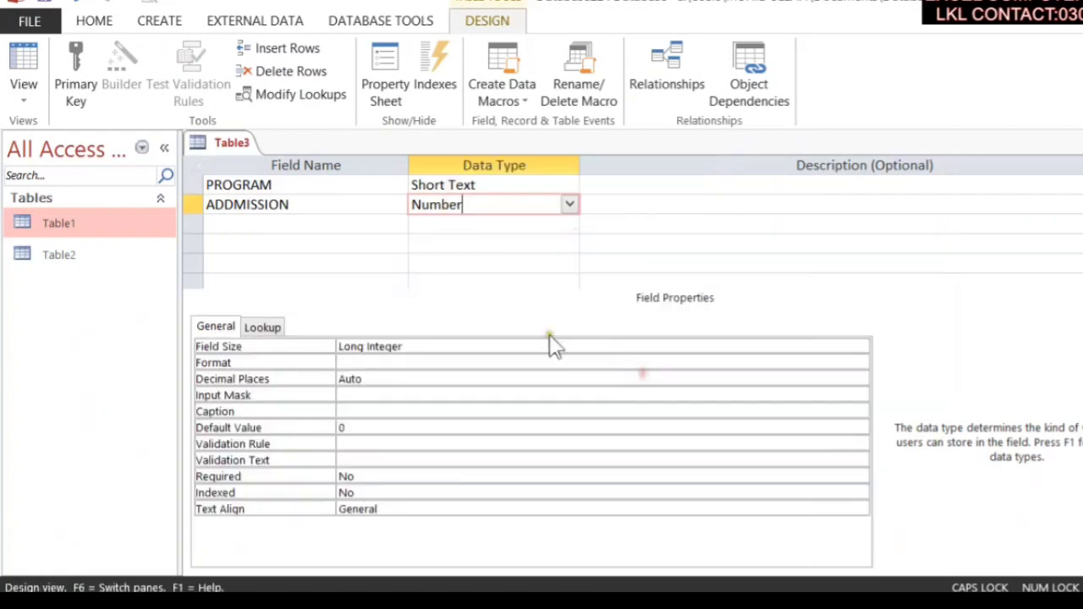
Step: Make ADDMISSION the primary key, then close the table and save it as Table3
click(187, 203)
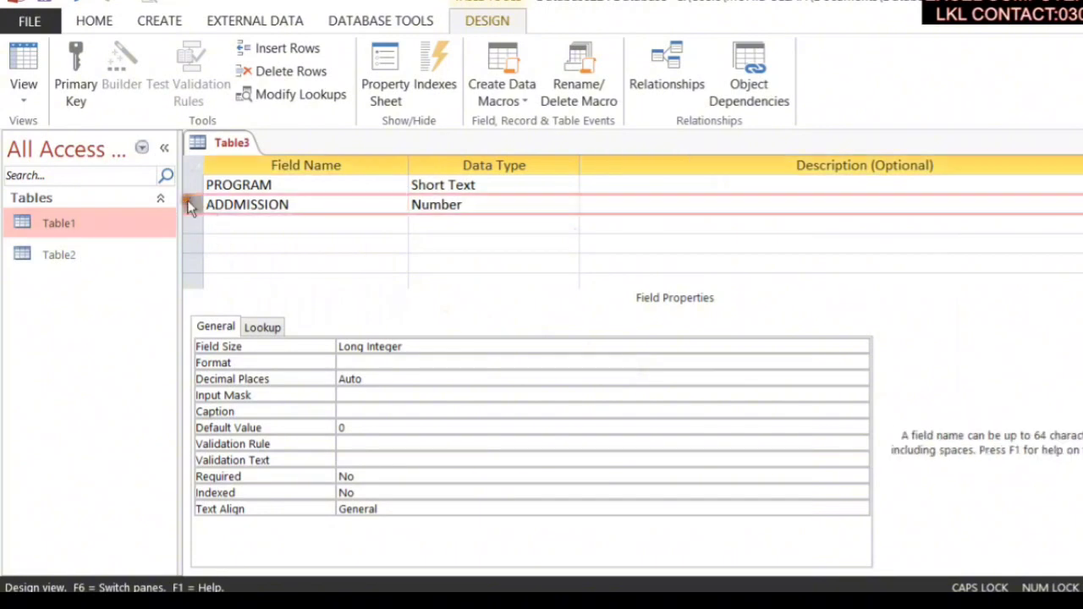
click(75, 89)
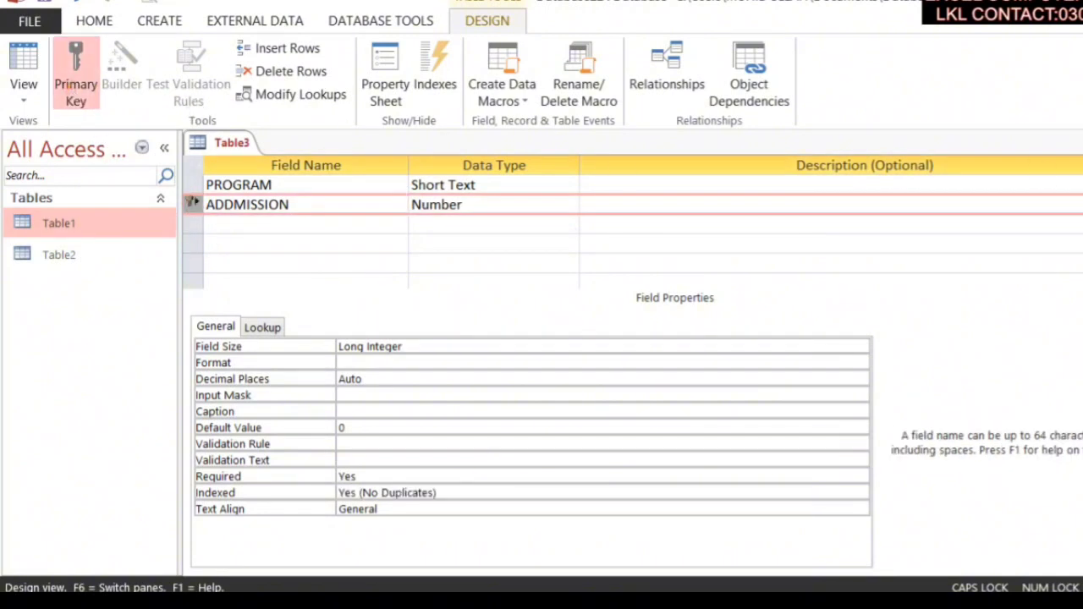
click(509, 354)
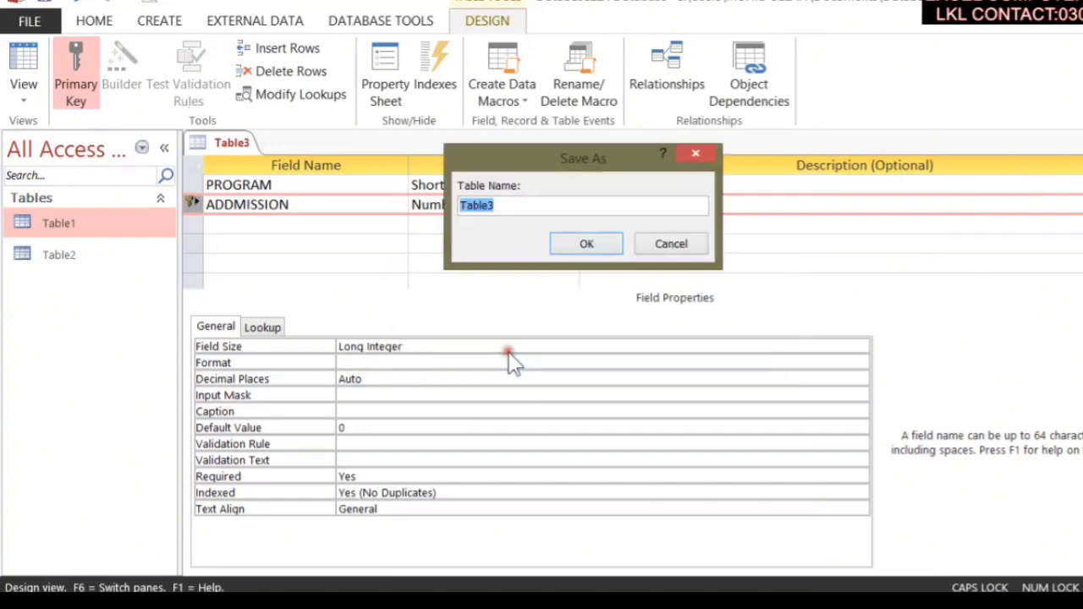
click(573, 244)
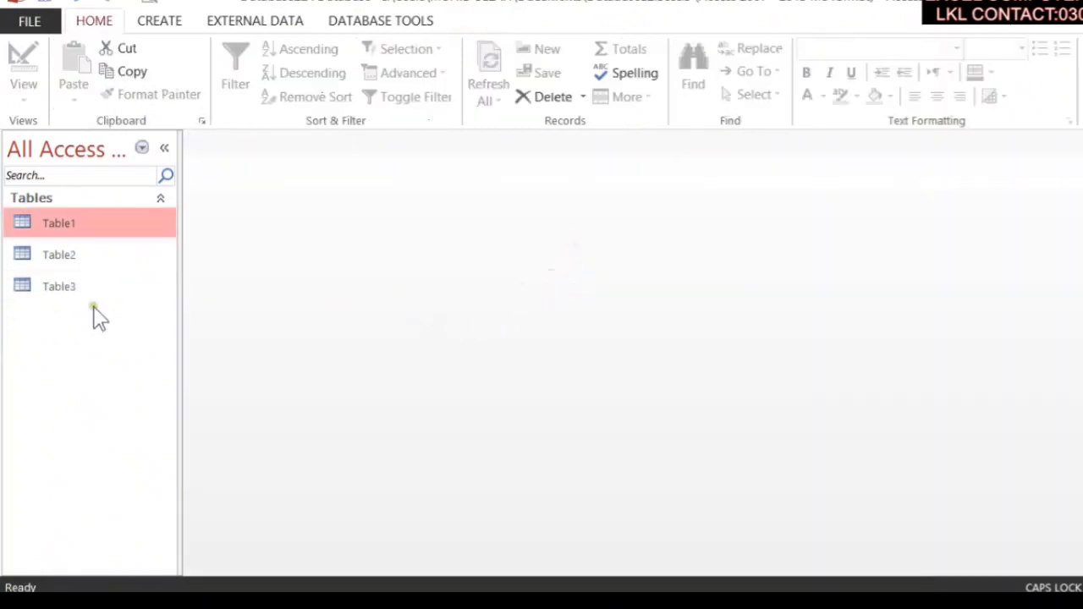
Step: Open the relationships layout and move Table2 slightly closer to Table1
click(337, 20)
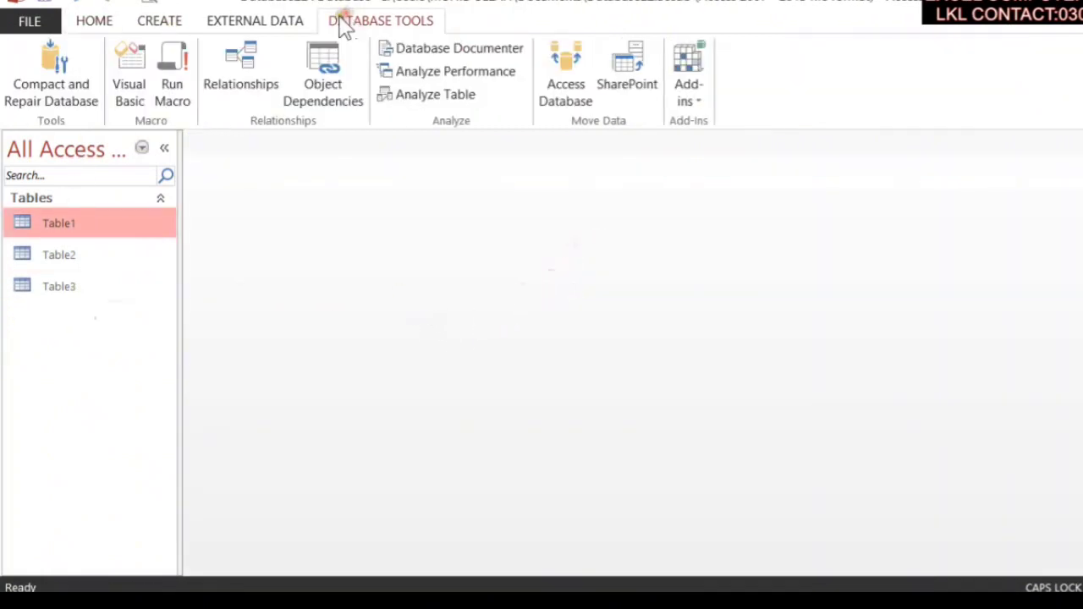
click(243, 75)
drag(624, 348, 577, 336)
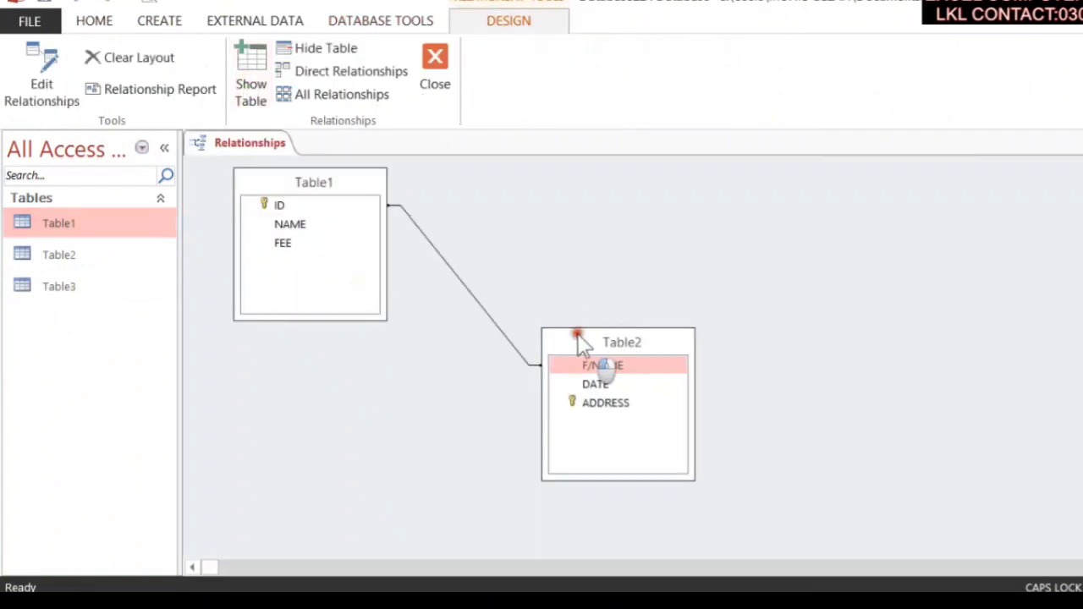
Step: Add Table3 to the relationships layout and place it to the upper right of Table2
click(249, 80)
click(471, 181)
click(617, 381)
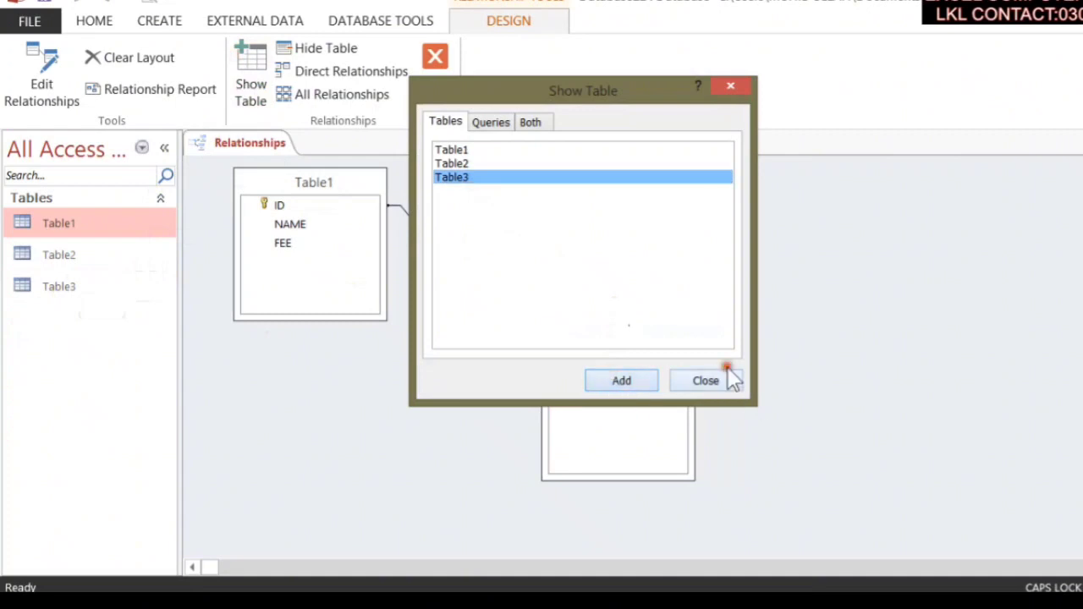
click(705, 380)
drag(561, 190, 937, 197)
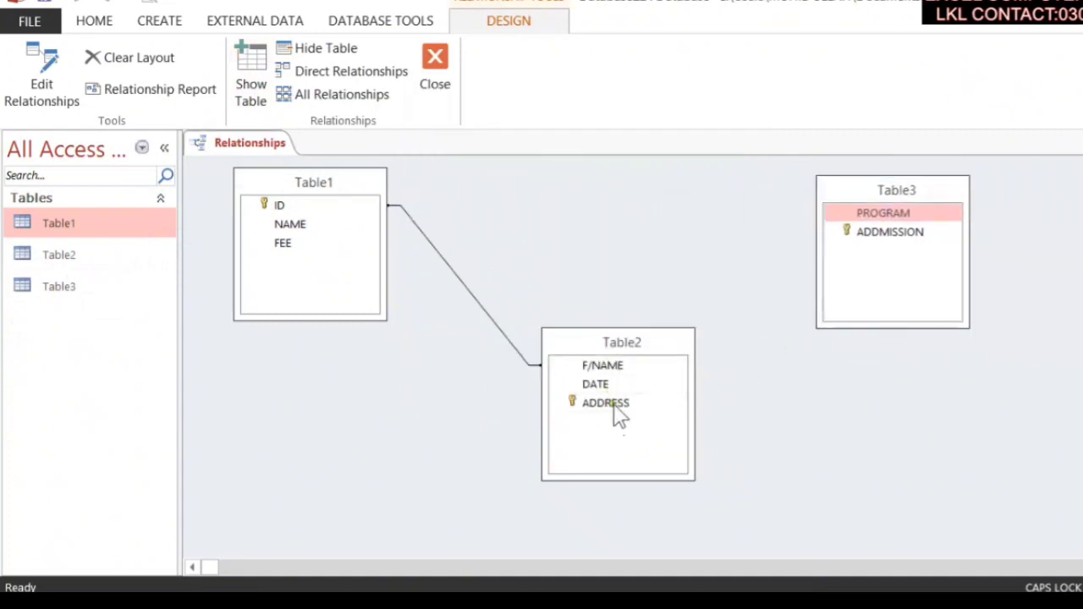
drag(615, 402, 863, 235)
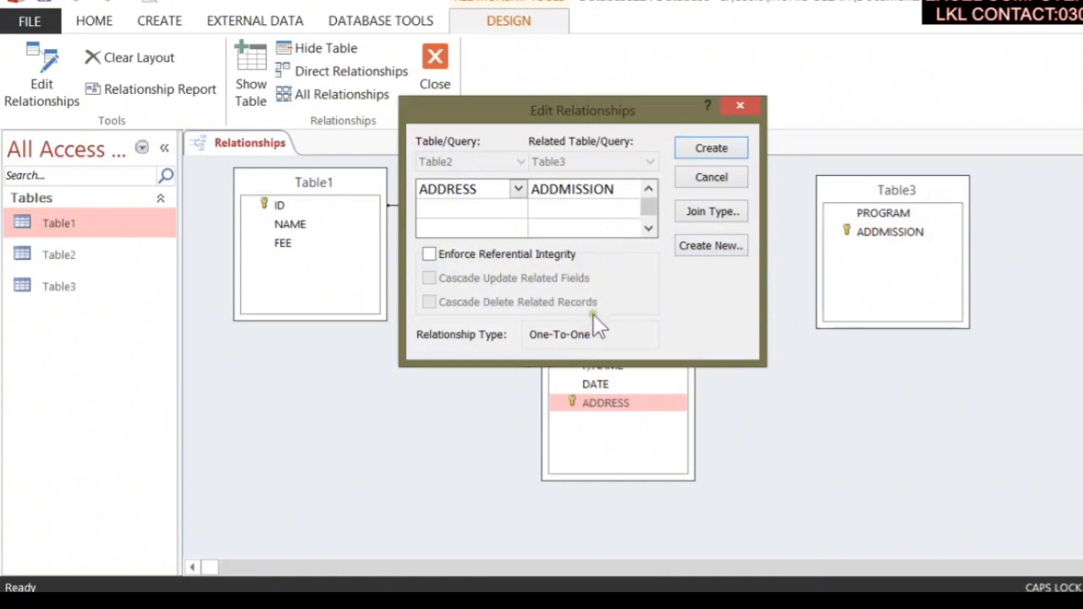
click(733, 177)
drag(604, 369, 872, 214)
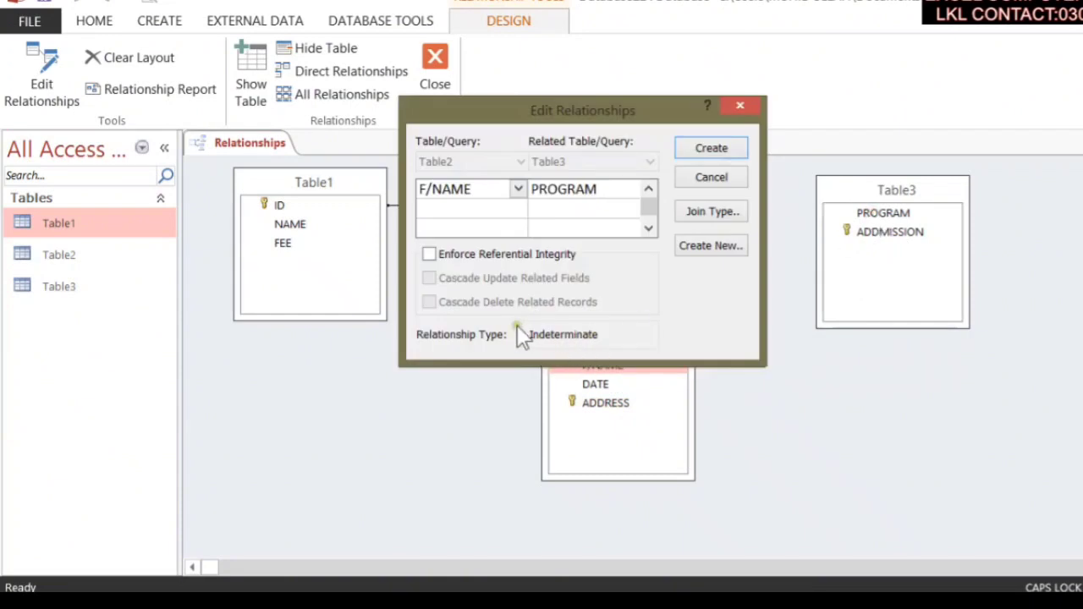
click(741, 175)
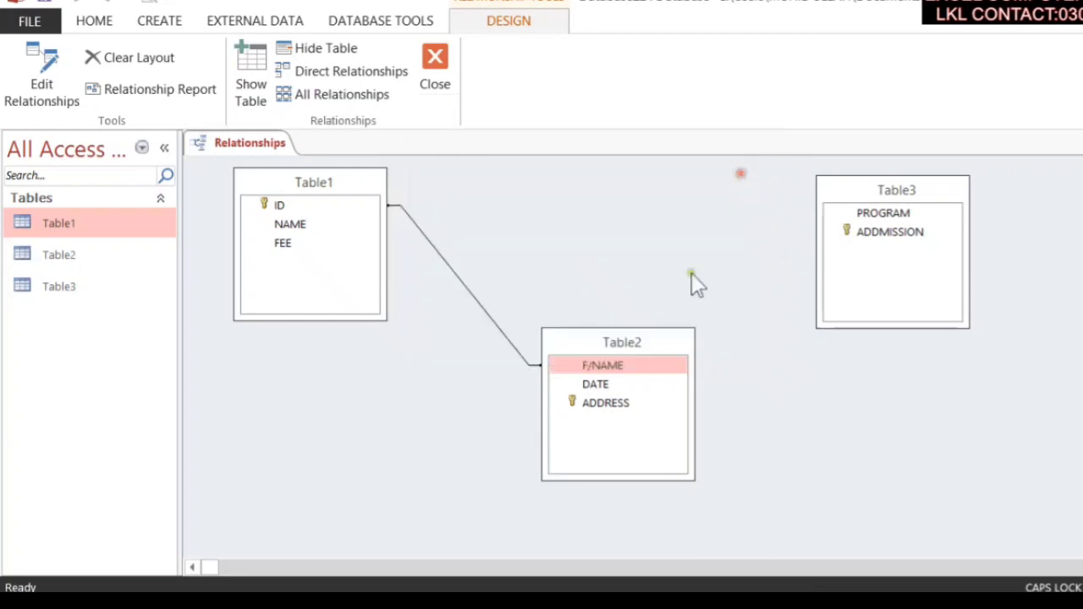
click(588, 408)
drag(585, 407, 787, 291)
drag(616, 406, 885, 239)
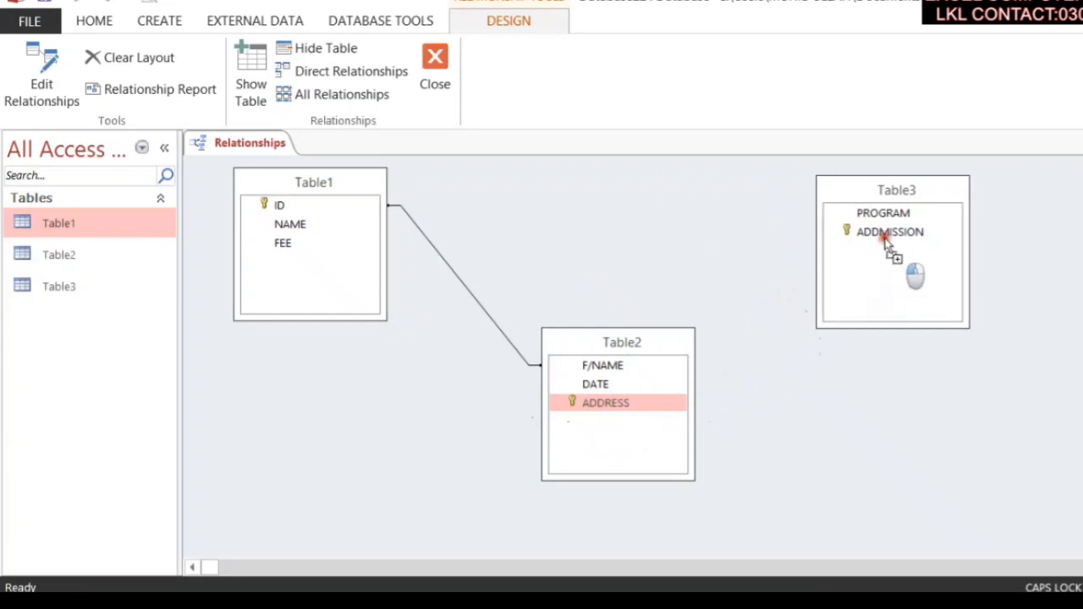
drag(884, 239, 876, 214)
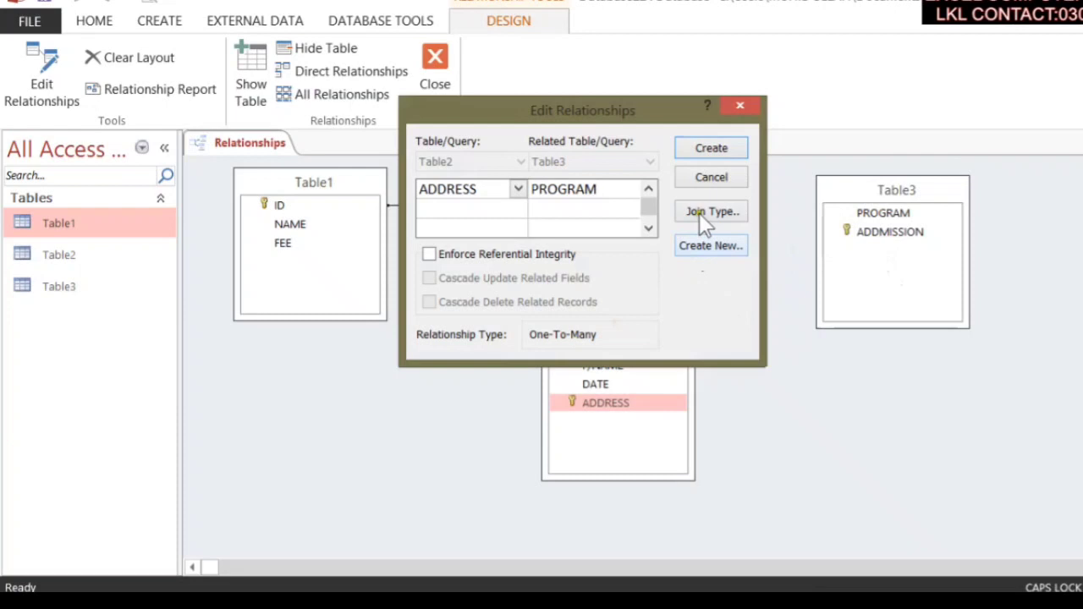
click(700, 178)
drag(618, 404, 887, 245)
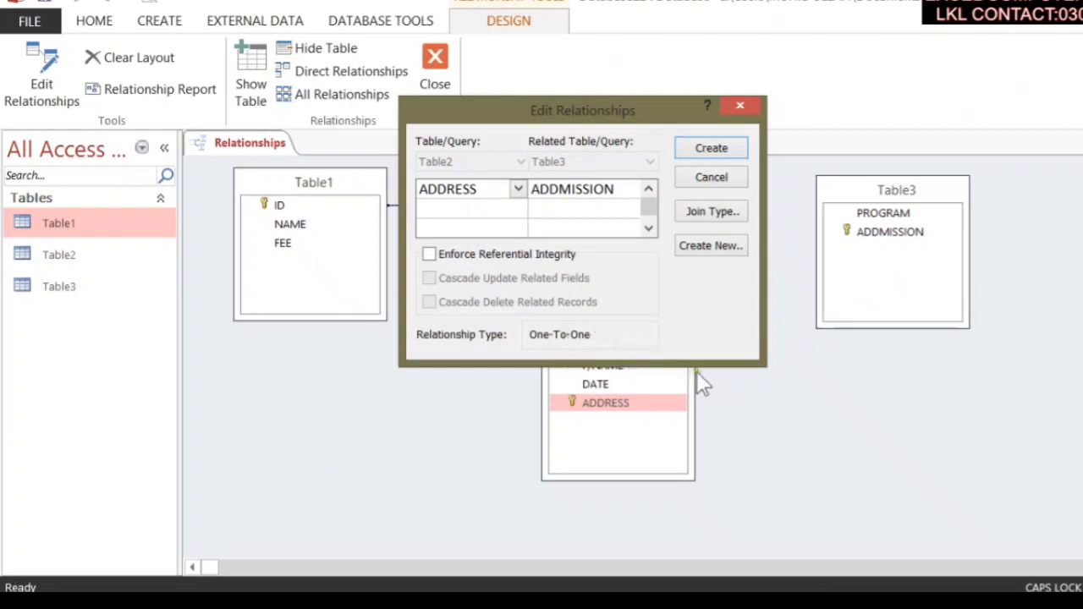
click(711, 177)
drag(622, 405, 901, 239)
click(740, 105)
Step: Create a relationship from ADDRESS in Table2 to PROGRAM in Table3 and move Table2 lower between the other two tables
drag(630, 396, 853, 211)
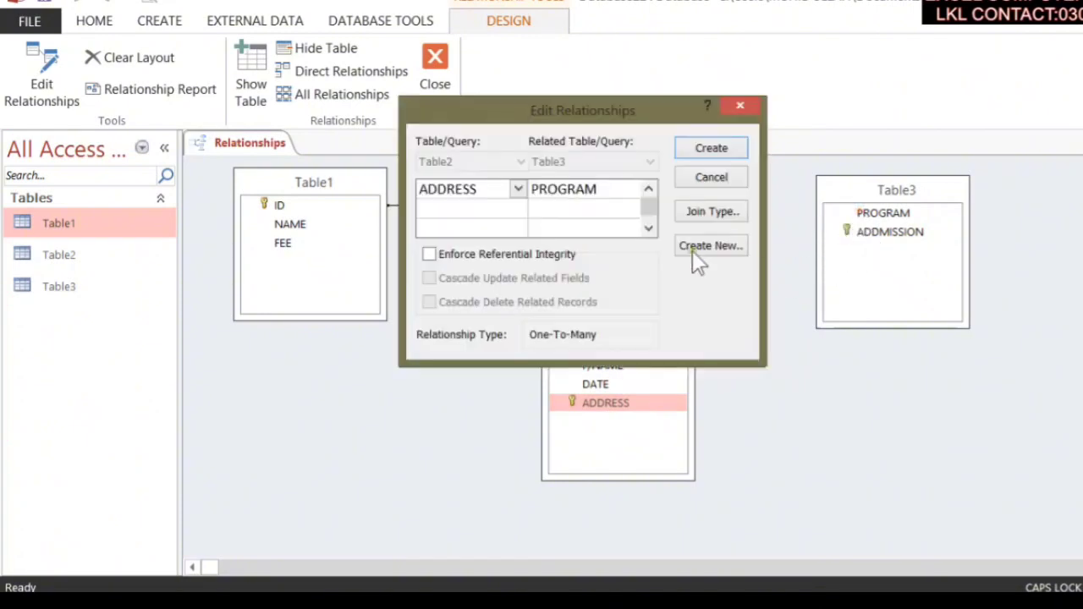
click(712, 148)
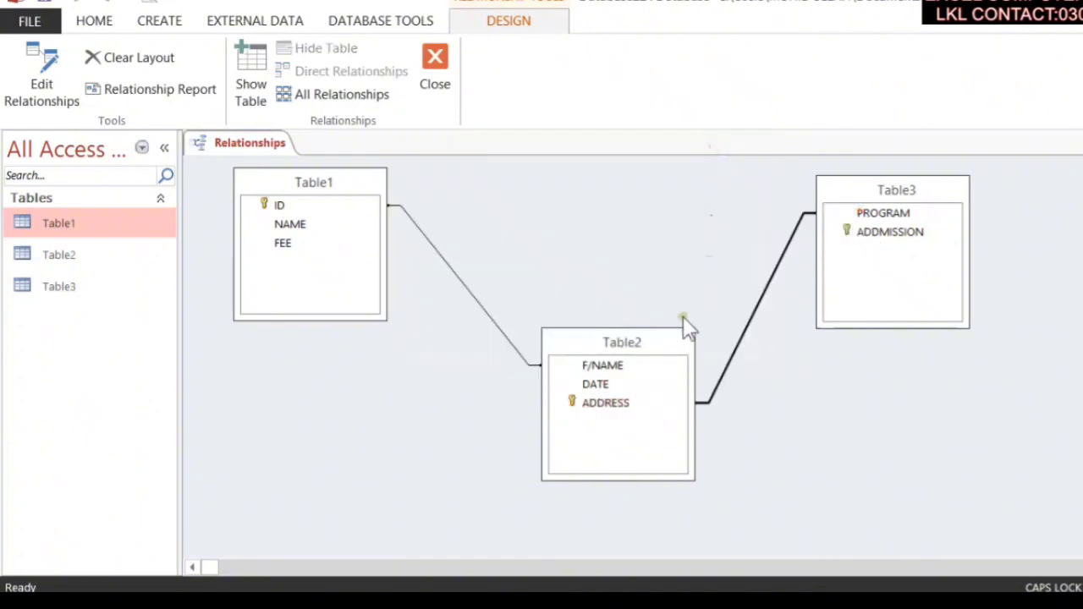
drag(647, 345, 628, 310)
drag(600, 260, 605, 415)
Step: Close the relationships layout with its changes saved and open Table1
key(ctrl+w)
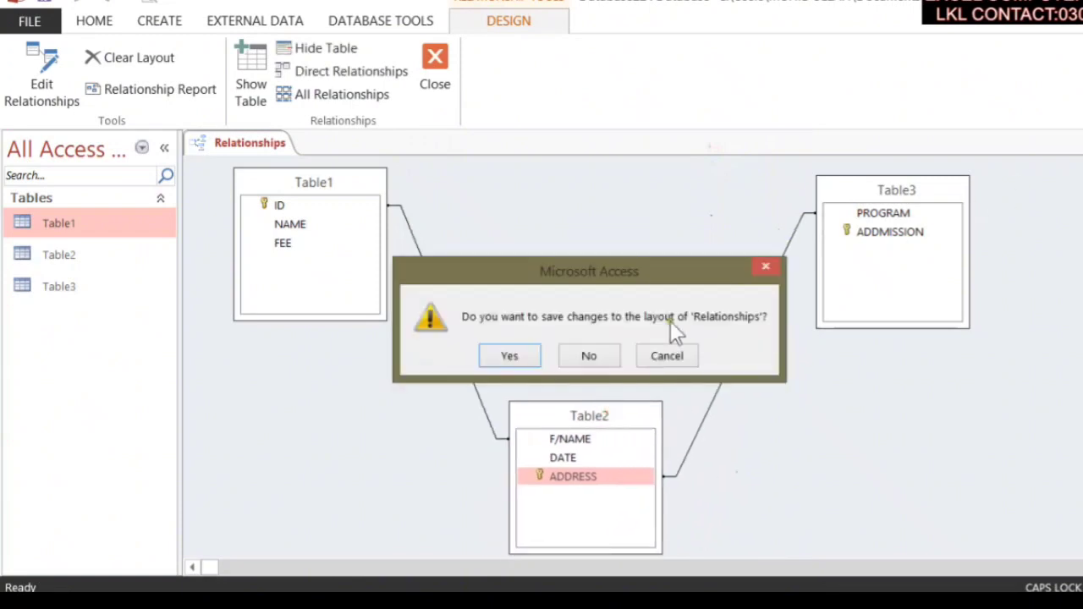
click(505, 356)
double_click(56, 227)
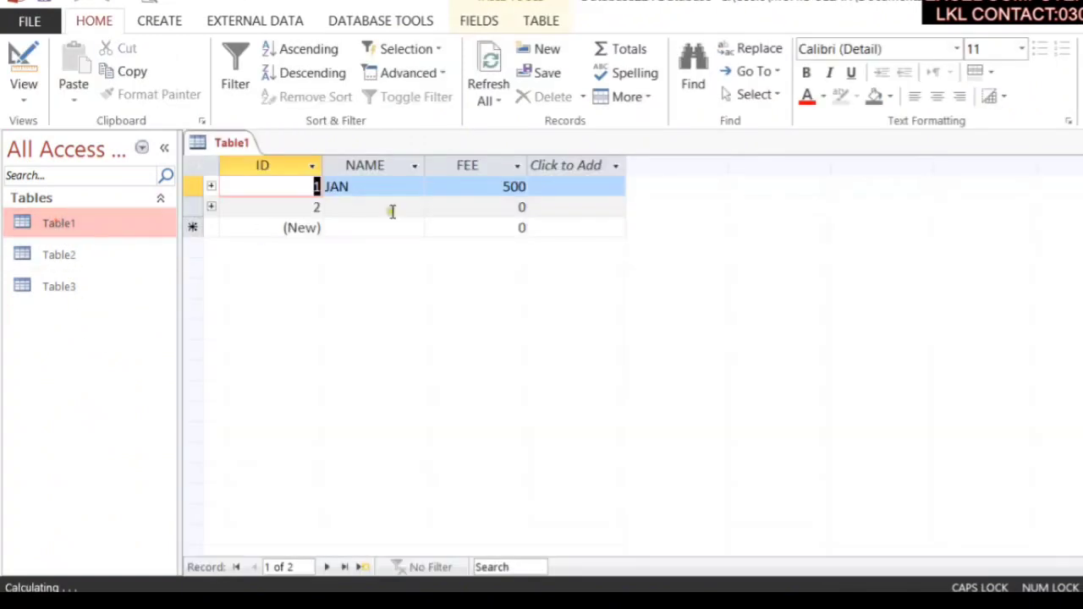
Step: Try to expand the related records of the first record in Table1
click(210, 186)
click(554, 339)
click(497, 207)
key(Up)
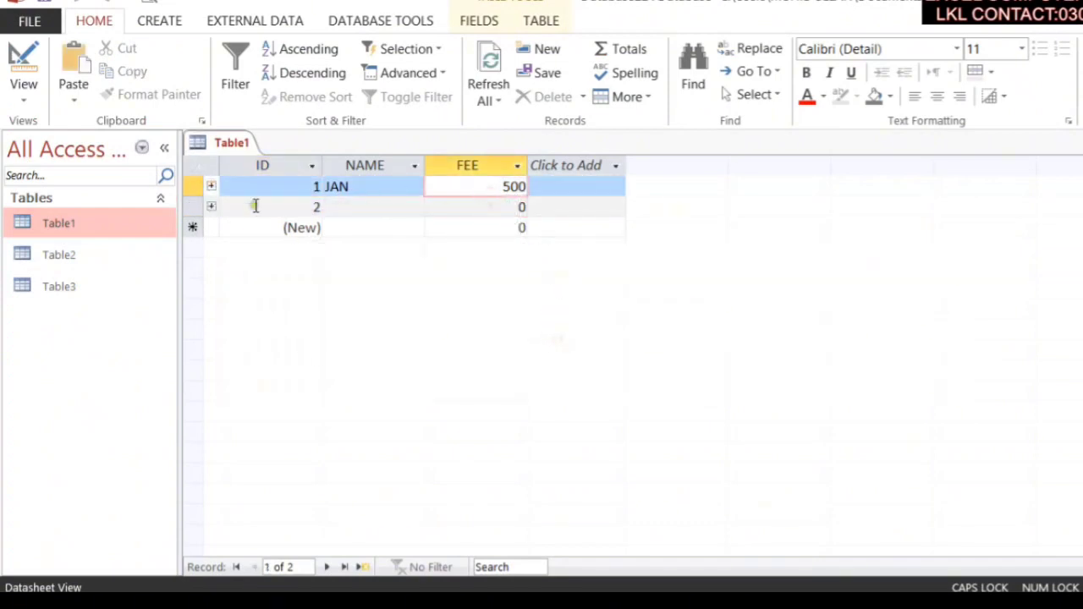
click(211, 187)
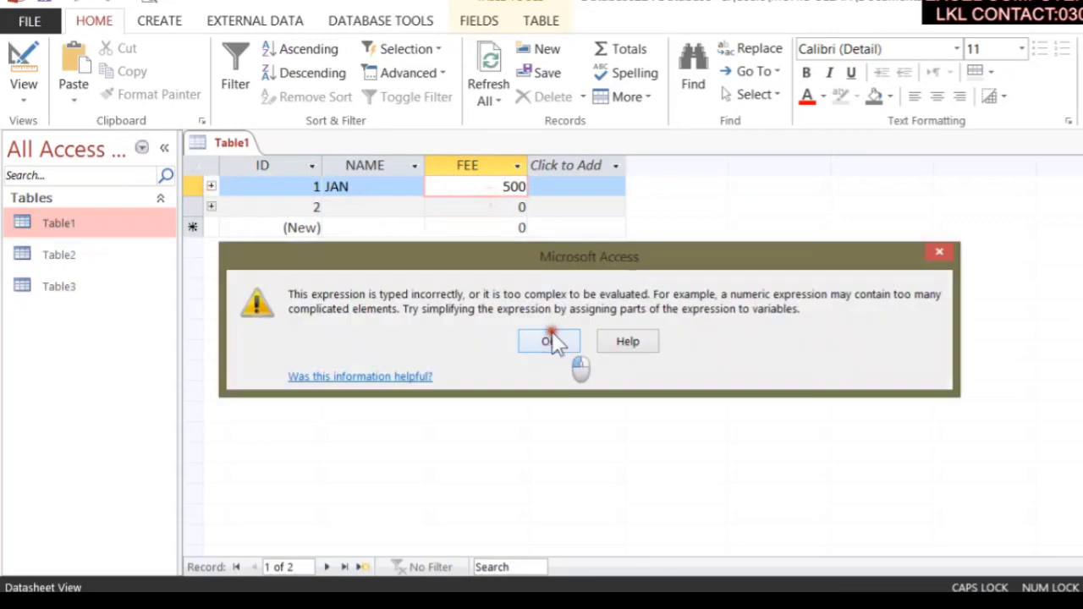
click(552, 340)
key(Tab)
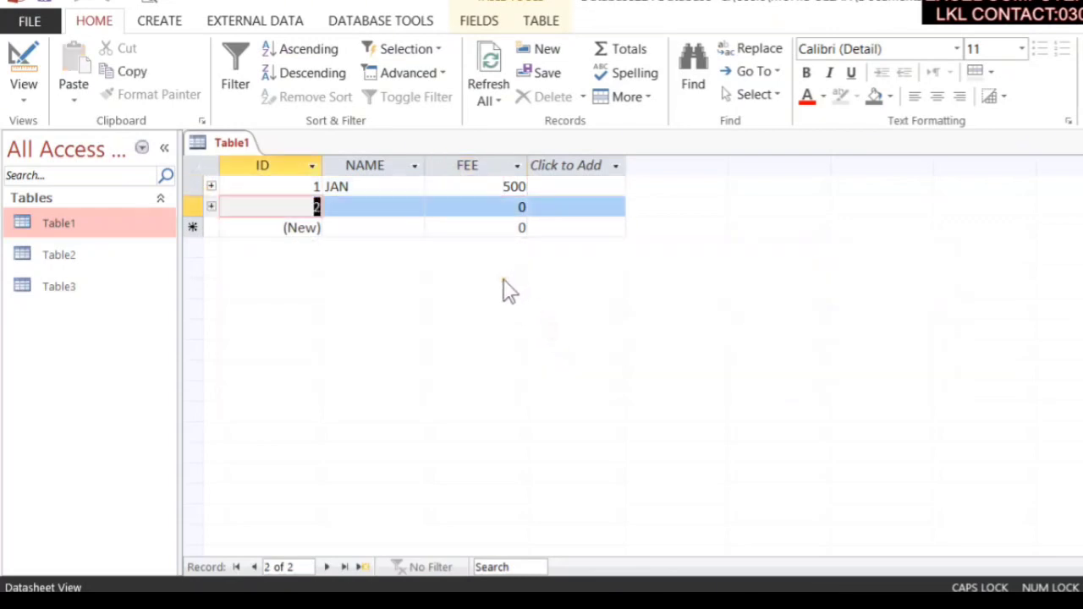
key(Tab)
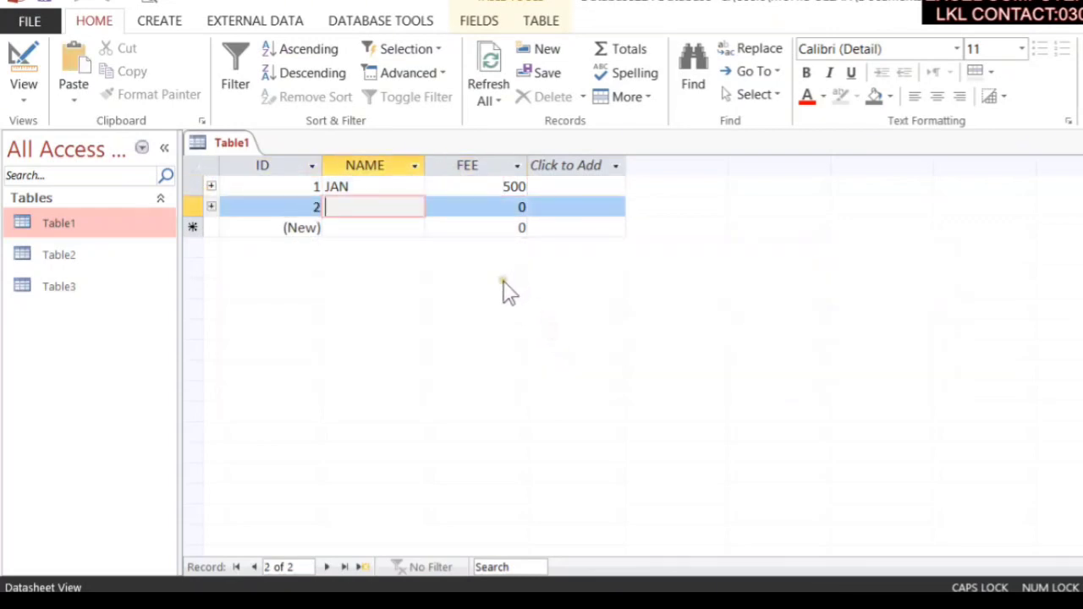
click(210, 187)
click(547, 342)
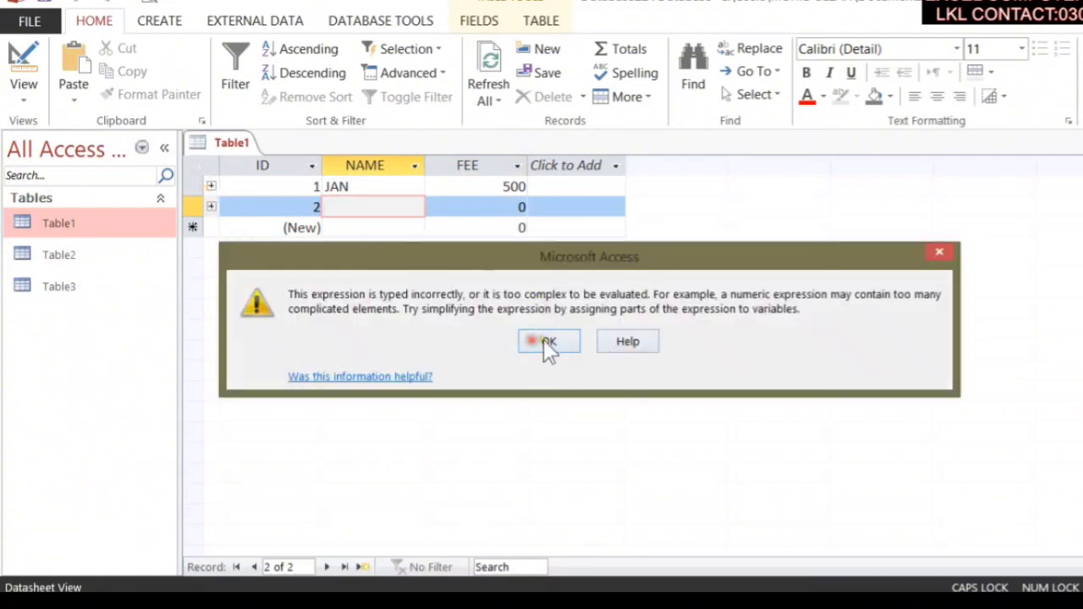
Step: Enter a person's name and a FEE of 800 in the second record, then try to expand its related records
text(S)
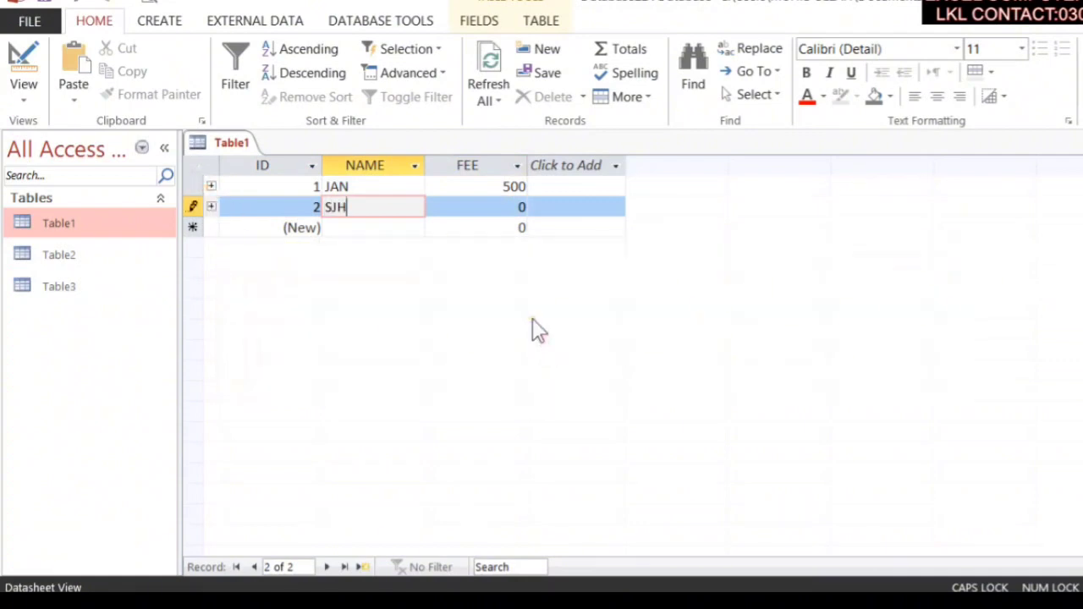
text(HAH)
key(Tab)
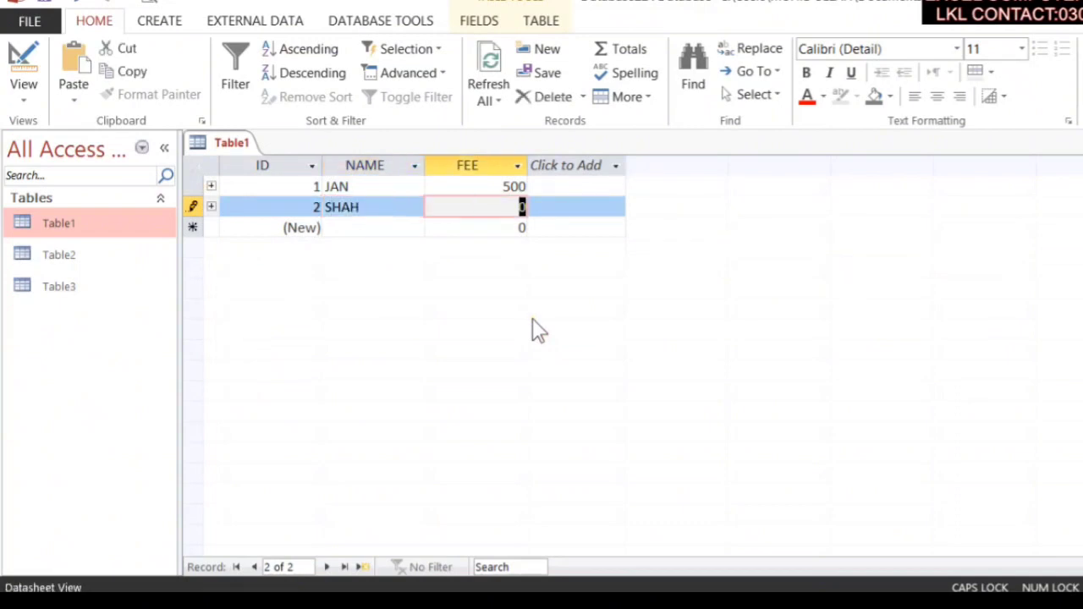
text(800)
key(Tab)
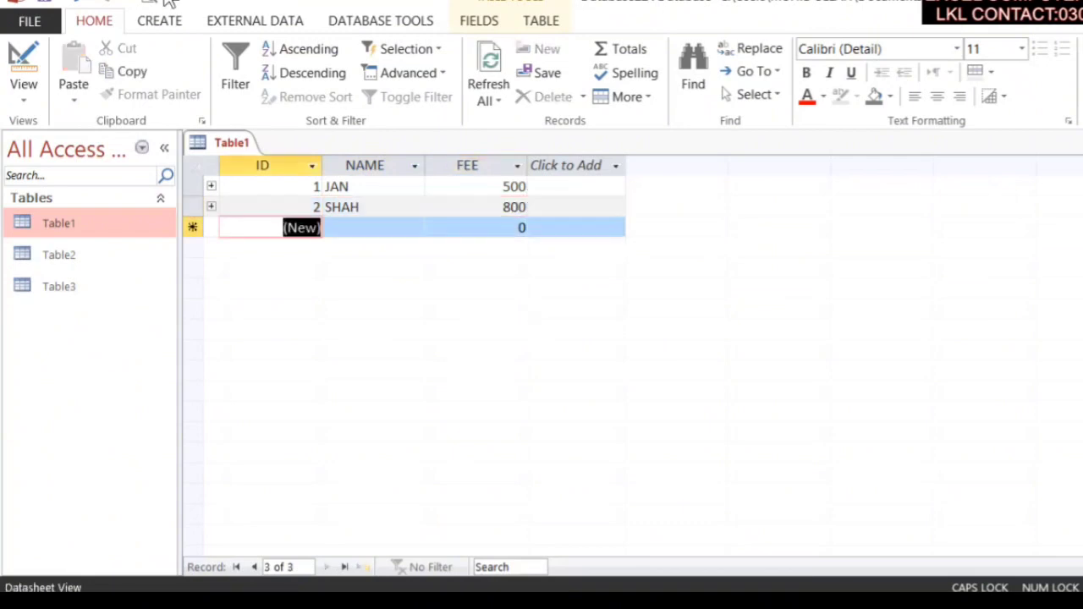
click(211, 207)
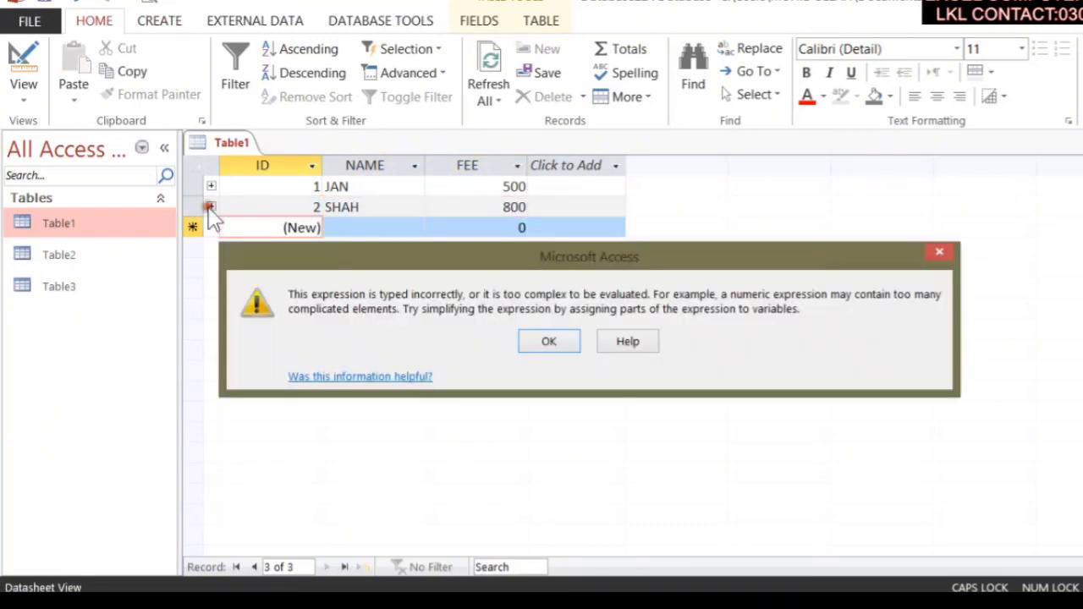
click(549, 341)
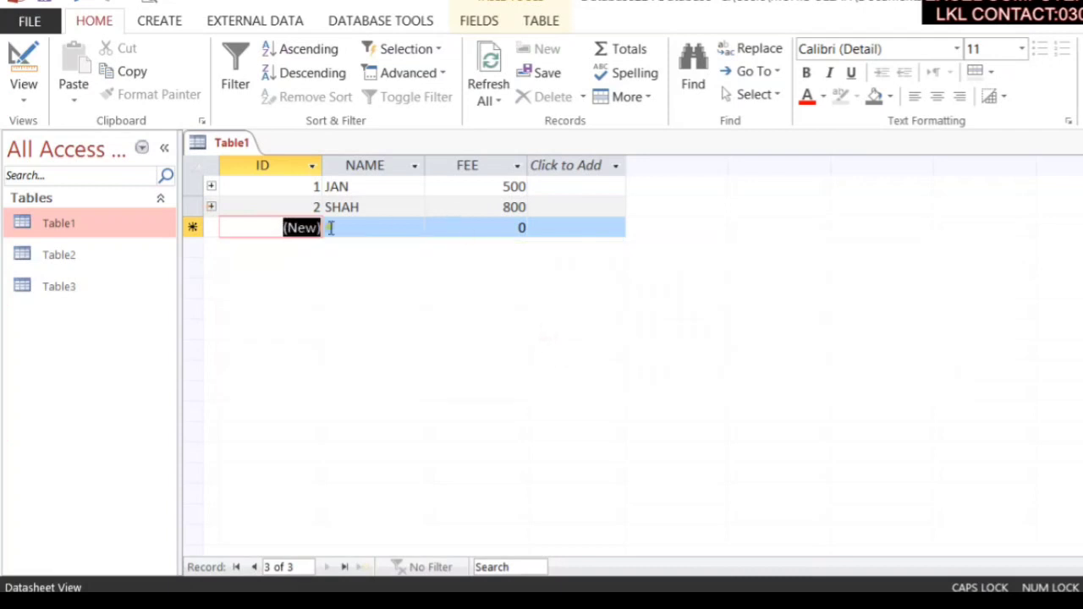
Step: Add a third record with NAME GGGG and FEE 550, then try to expand its related records
click(332, 228)
text(GOGG)
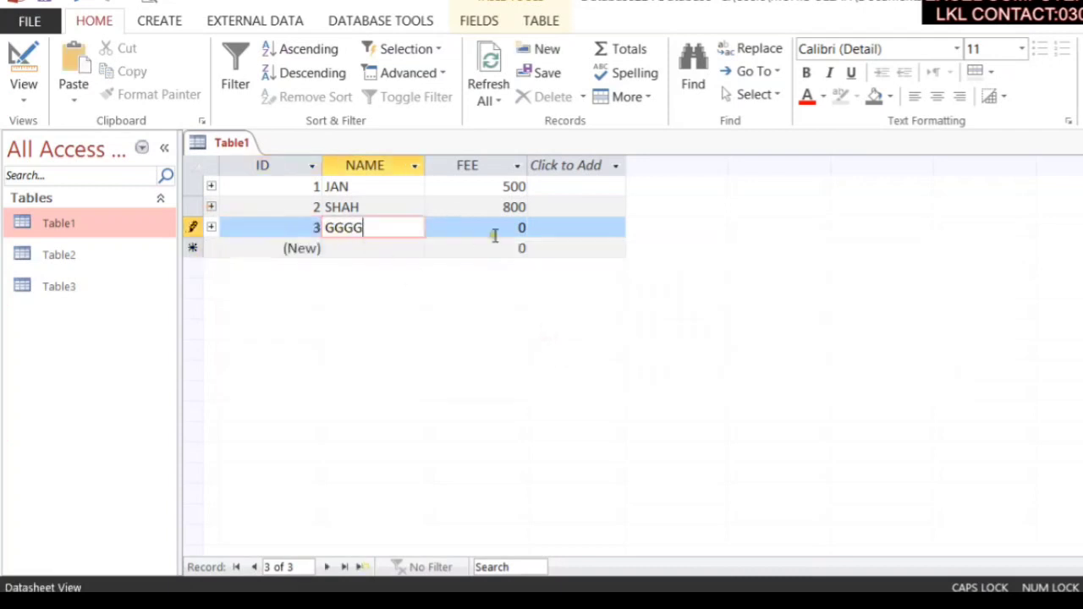
click(497, 227)
text(55)
click(211, 227)
click(548, 341)
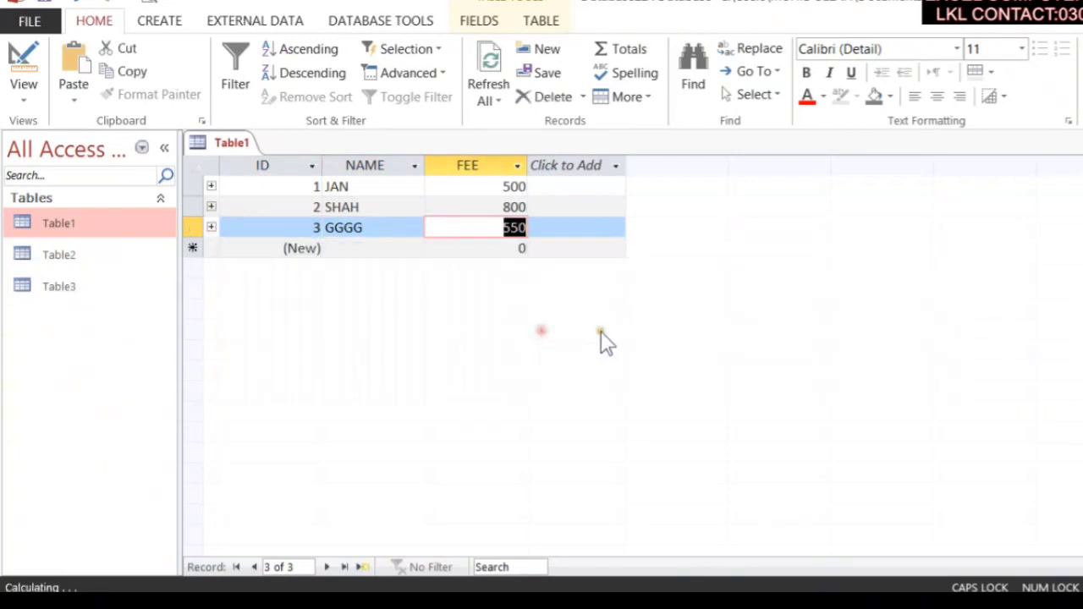
Step: Delete all three records from Table1
drag(188, 230, 180, 188)
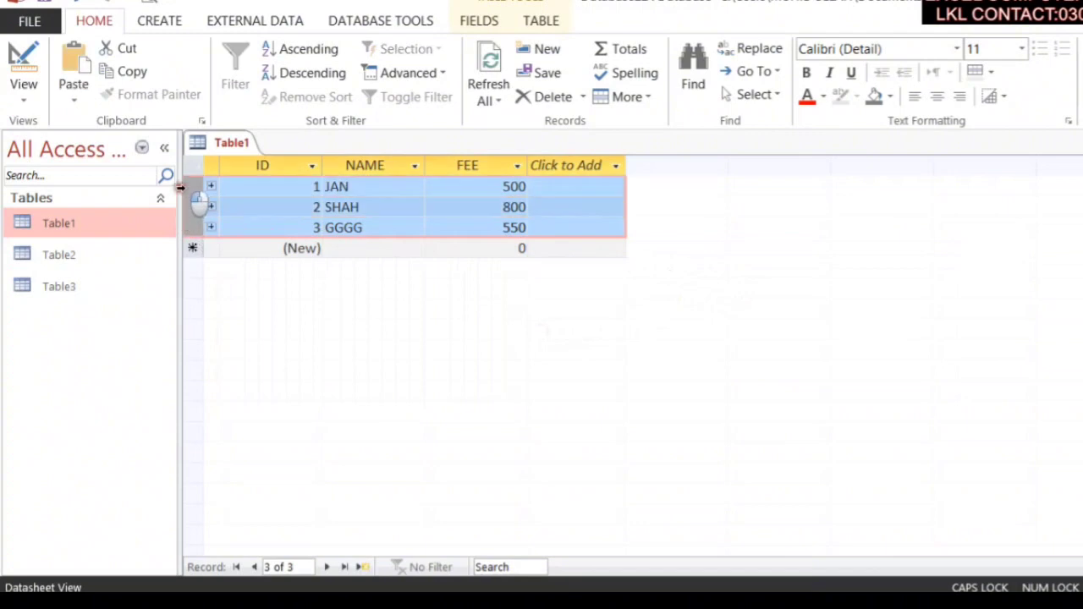
click(549, 96)
click(546, 365)
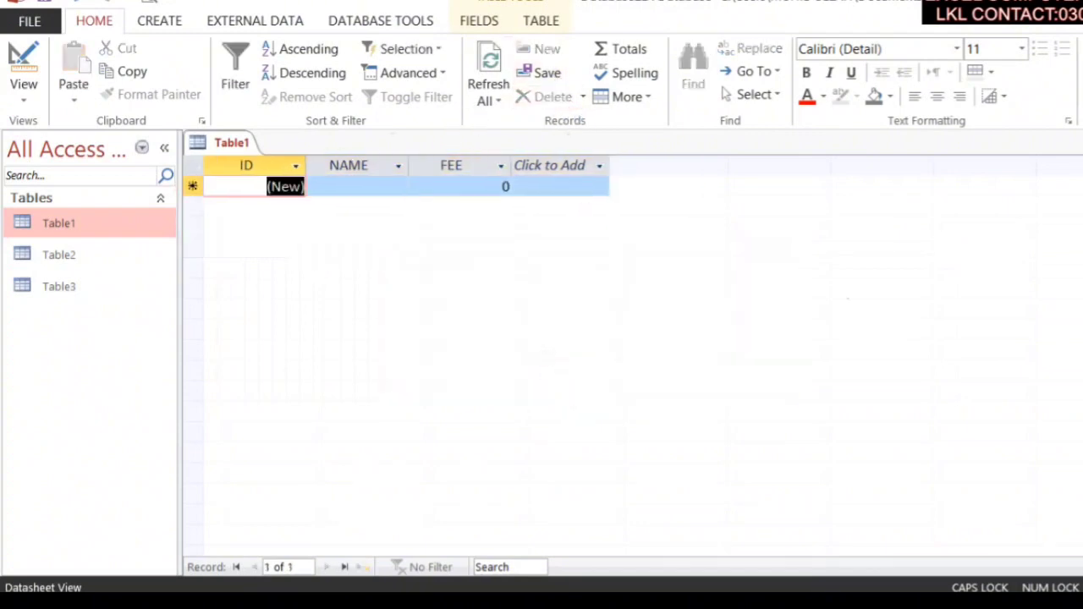
Step: Add a record to Table1 with a person's name and a FEE of 50, then try to expand its related records
click(348, 187)
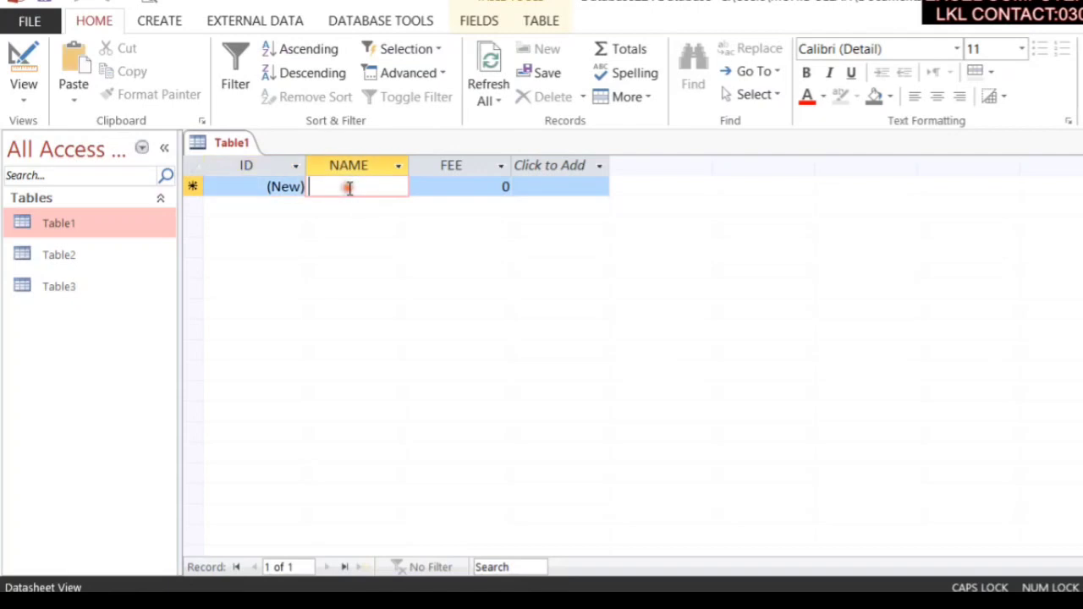
text(R)
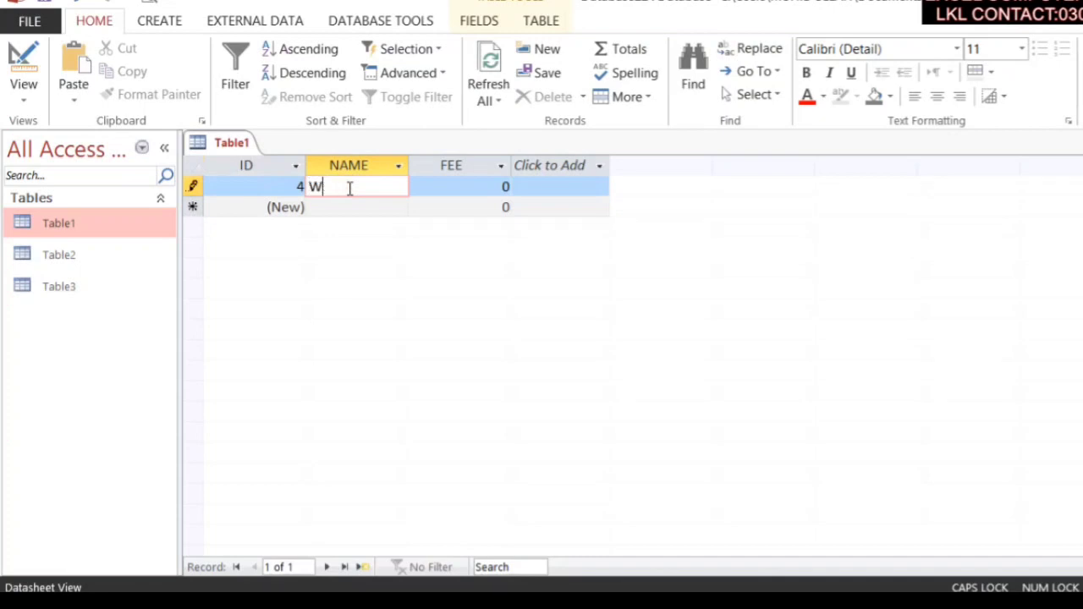
key(Tab)
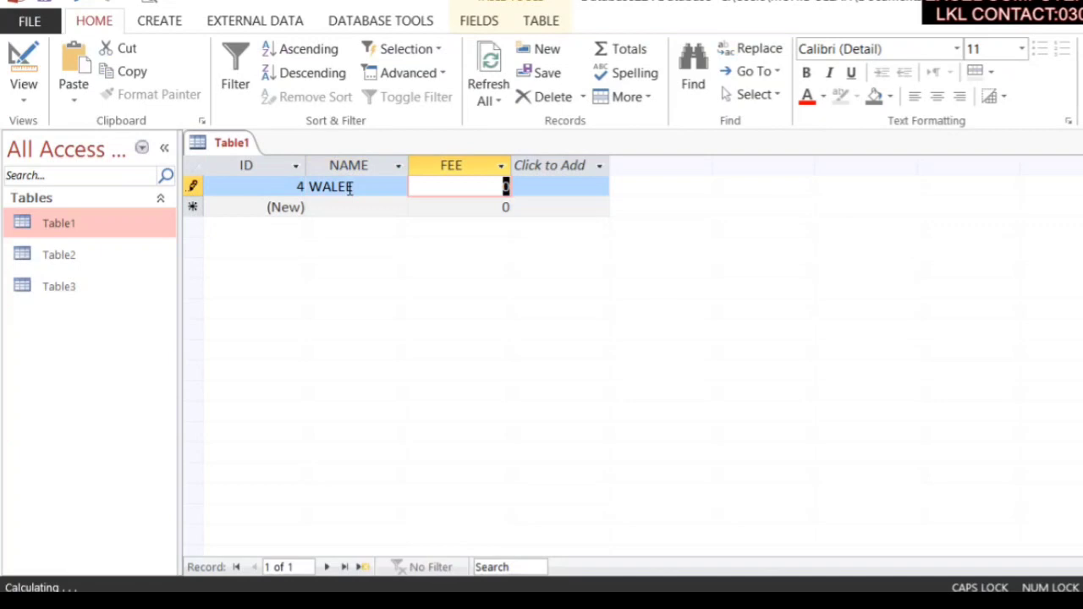
text(50)
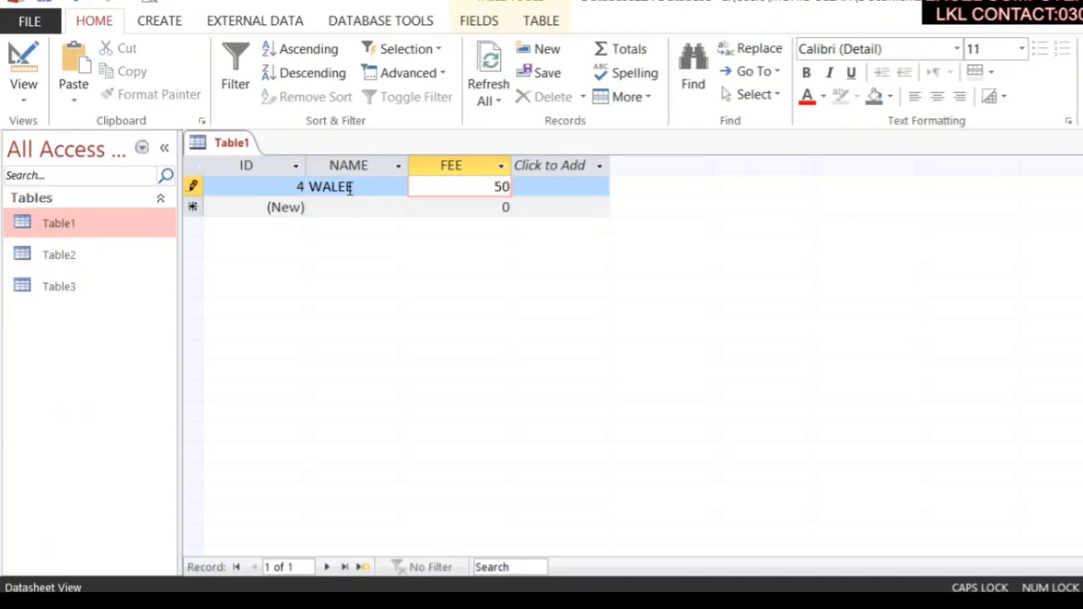
key(Tab)
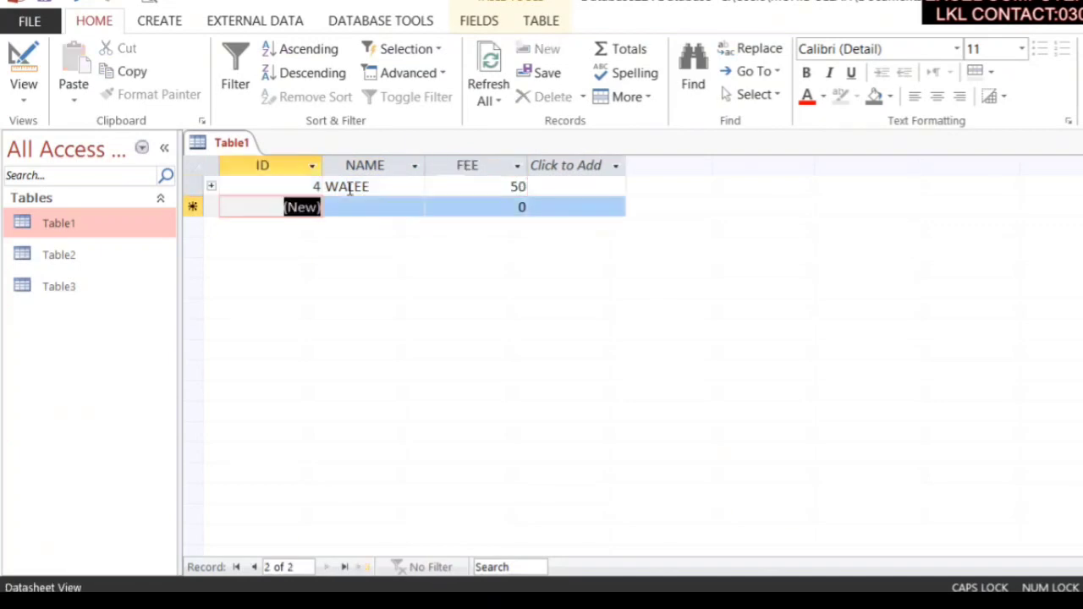
click(213, 186)
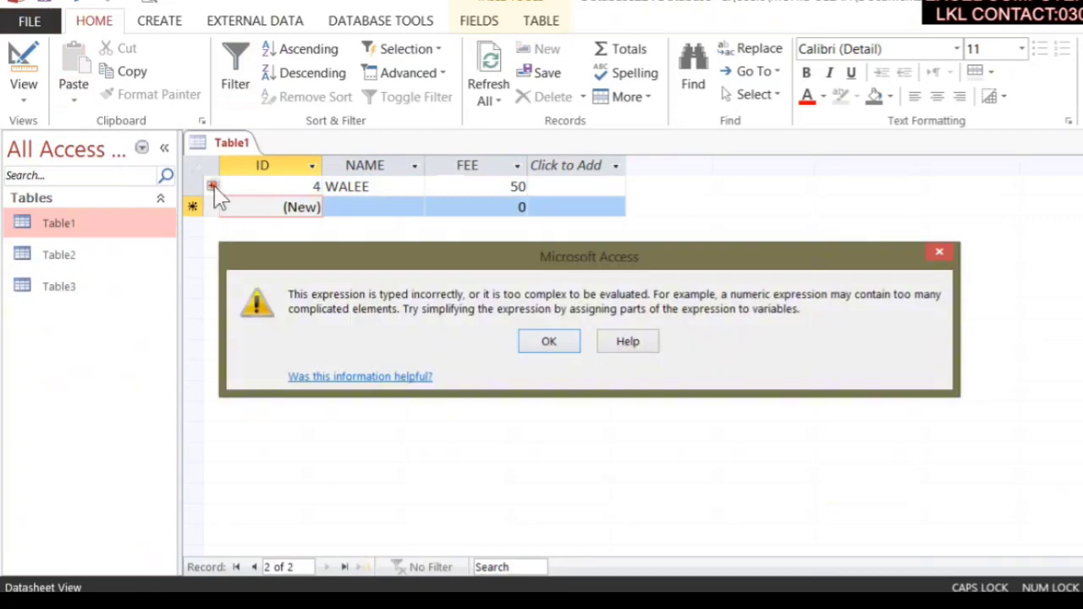
click(535, 338)
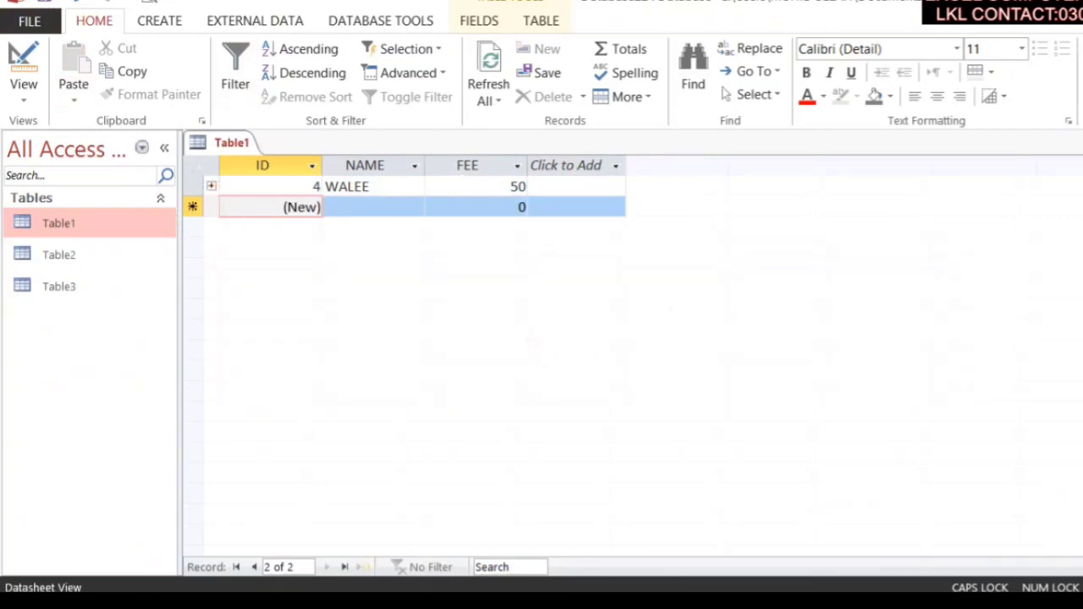
Step: Close Table1, then open the relationships layout and move Table2 up between Table1 and Table3
click(1079, 142)
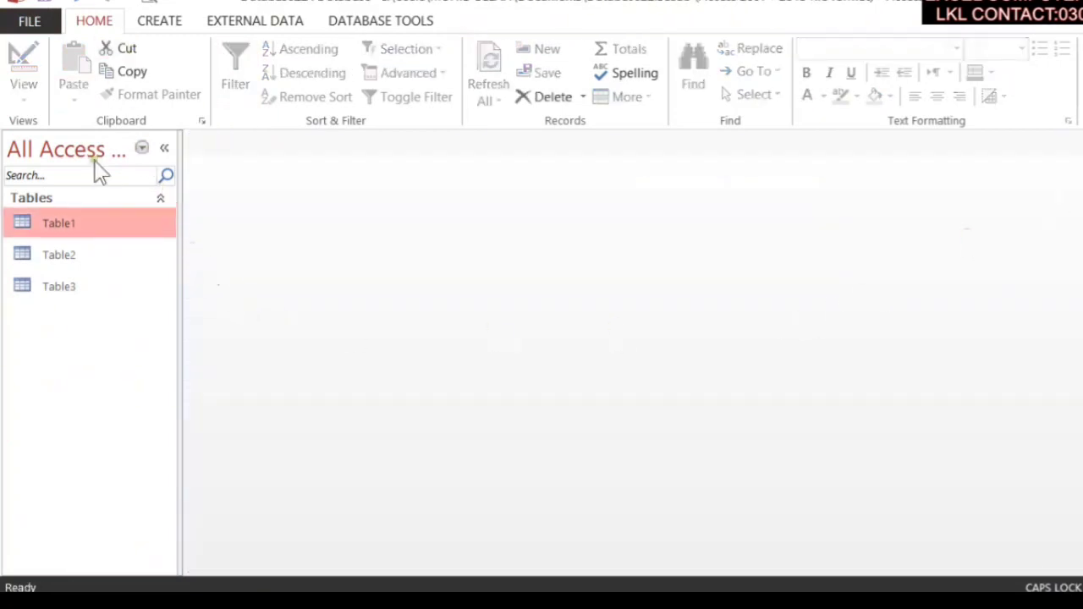
click(357, 21)
click(245, 78)
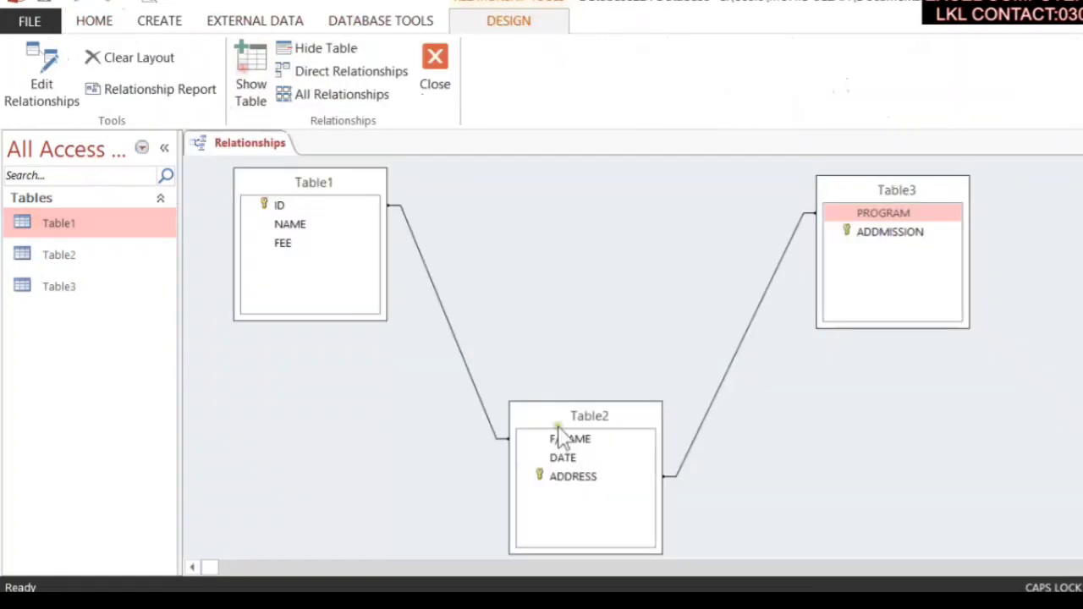
drag(623, 408, 644, 204)
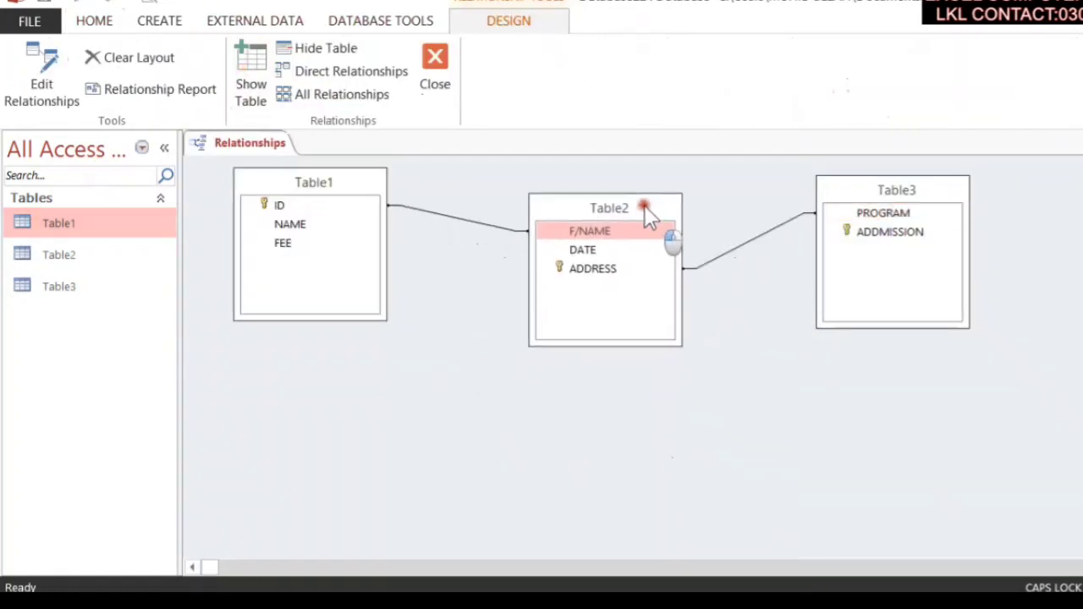
click(650, 250)
click(877, 236)
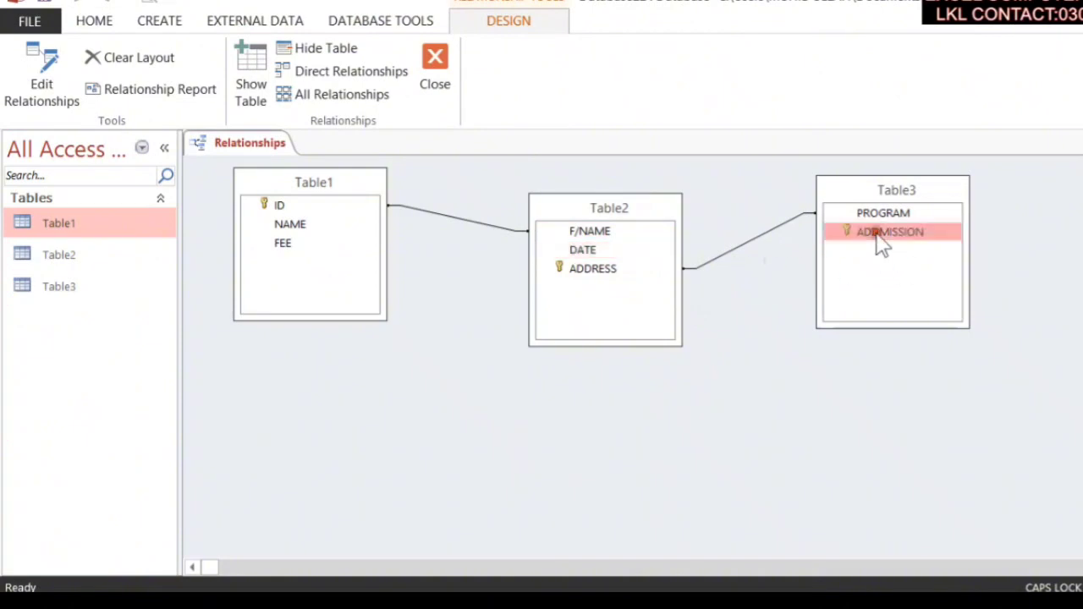
click(643, 275)
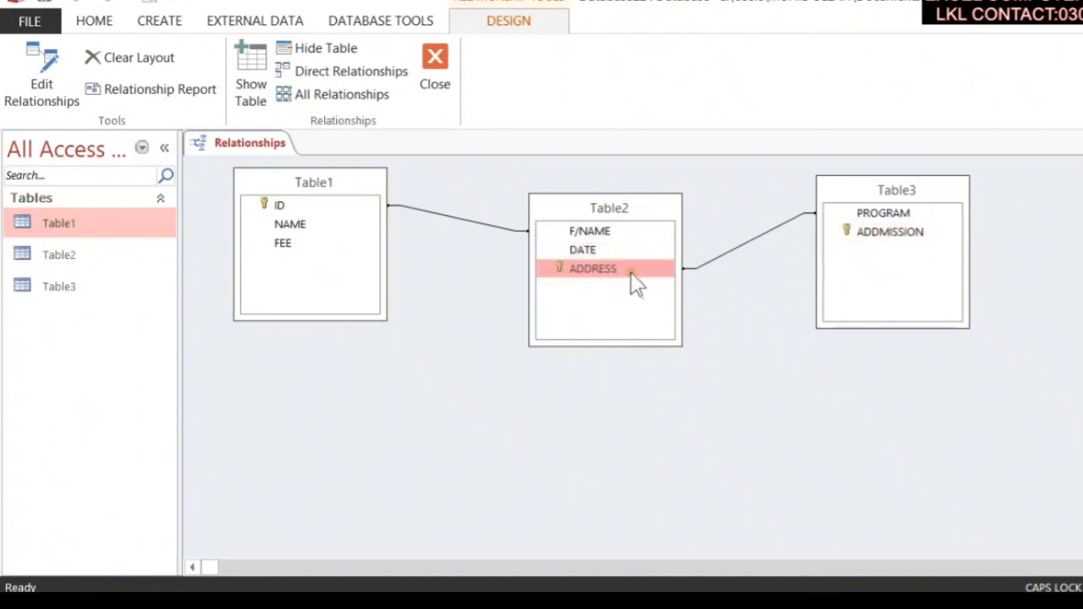
click(269, 205)
drag(269, 205, 614, 269)
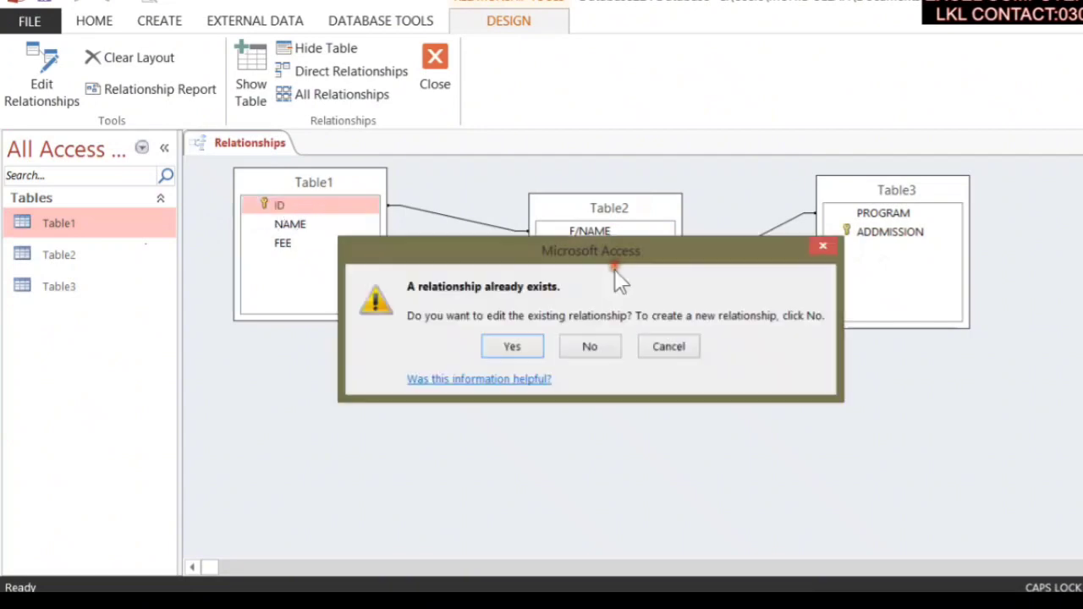
click(512, 347)
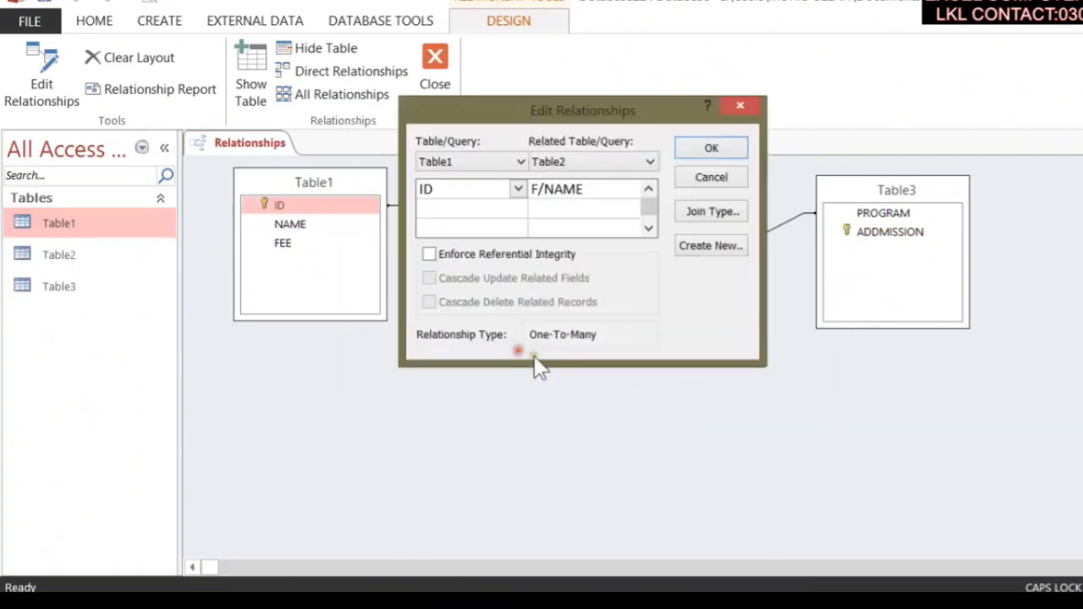
click(719, 180)
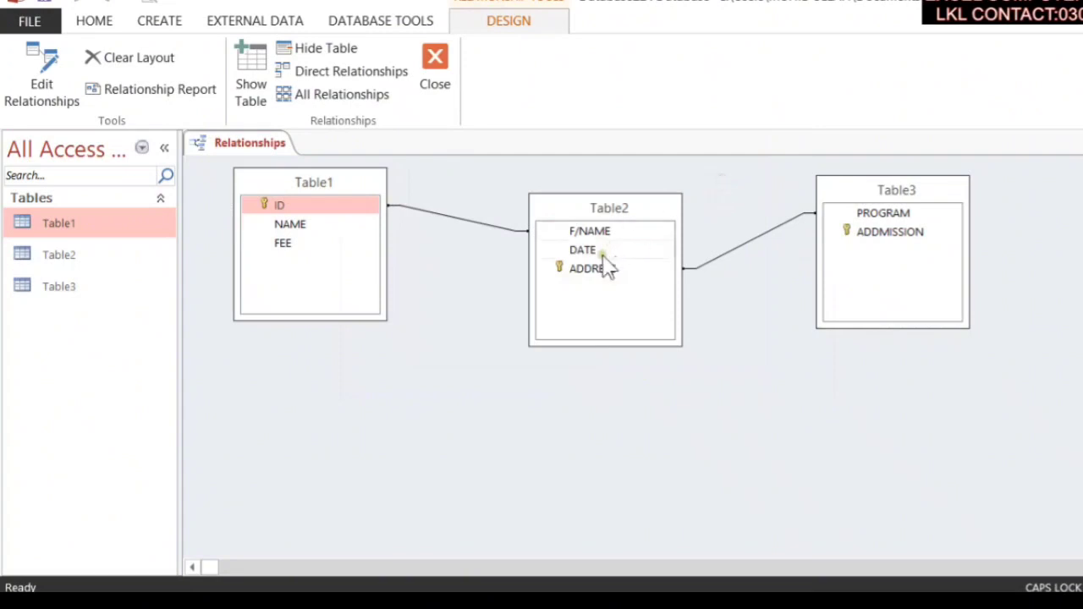
Step: Edit the existing relationship between Table1 and Table2 so that ID links to ADDRESS
drag(358, 211, 587, 273)
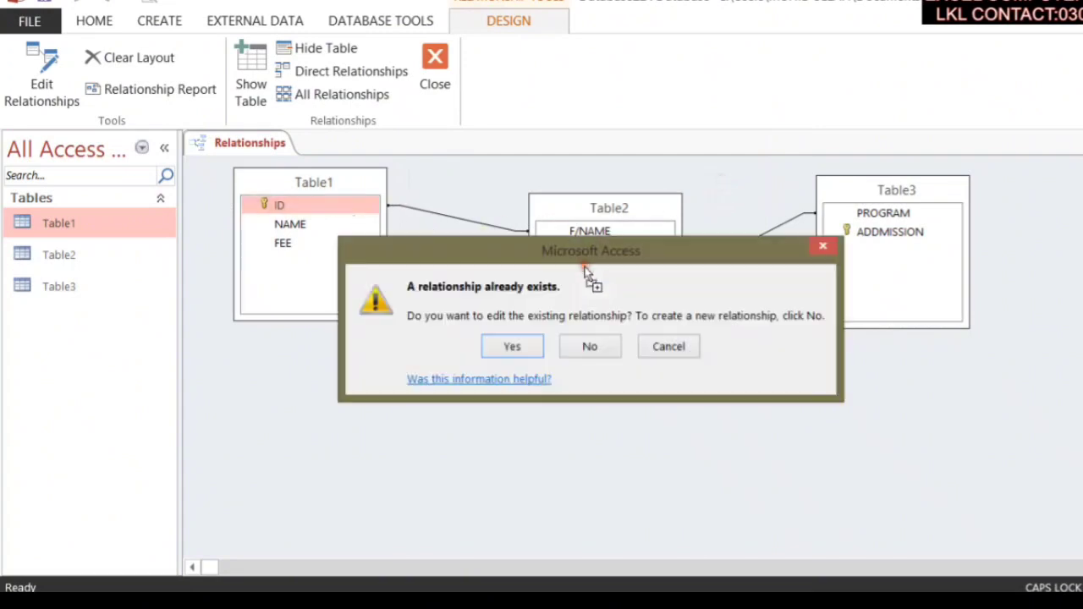
click(523, 345)
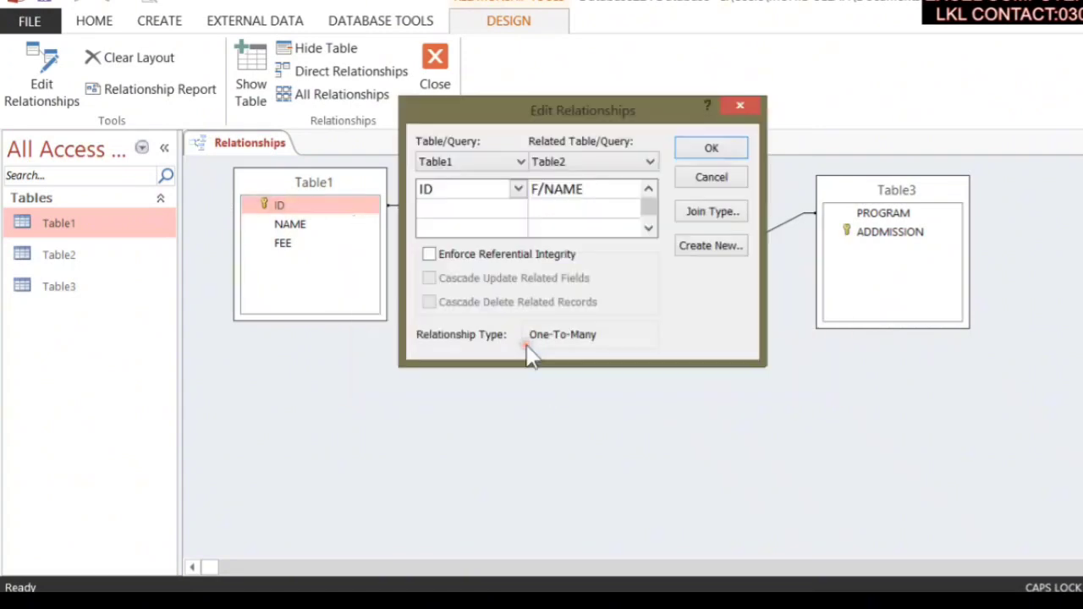
click(611, 162)
click(592, 186)
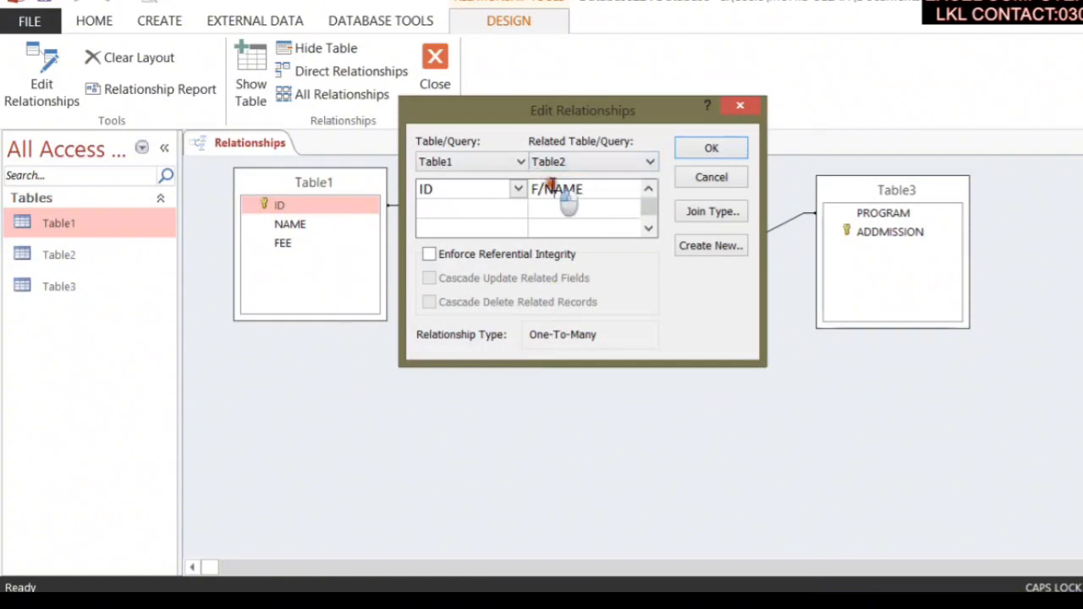
click(632, 188)
click(592, 111)
drag(592, 111, 900, 137)
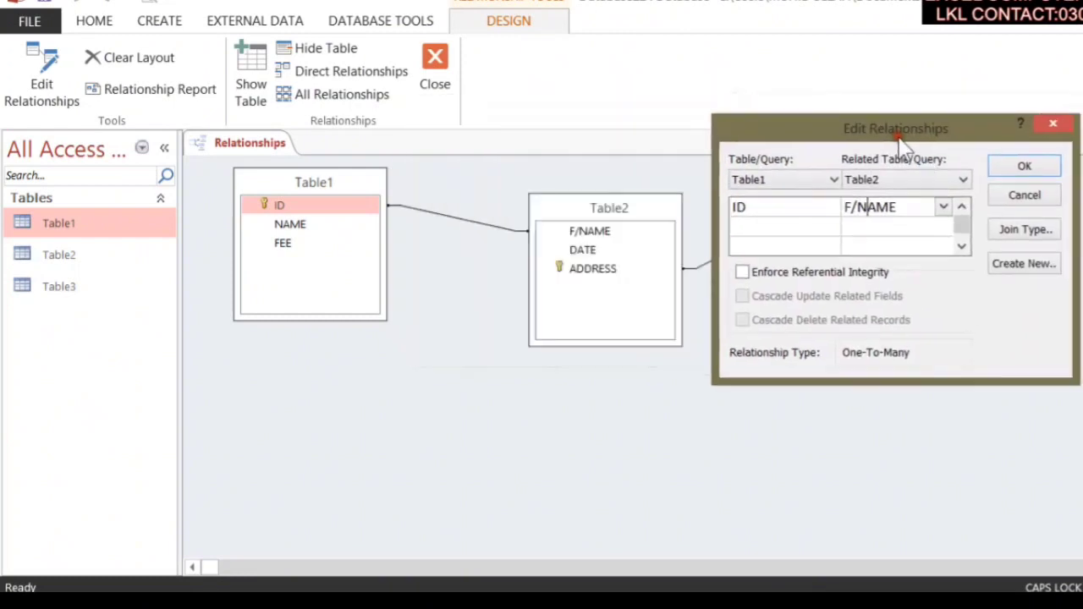
click(944, 207)
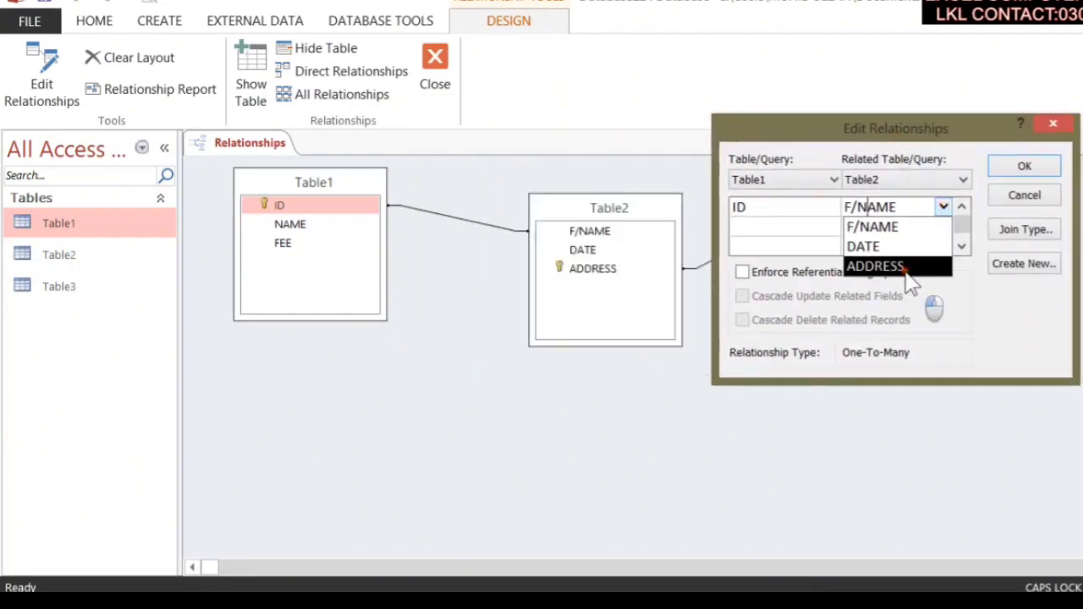
click(902, 268)
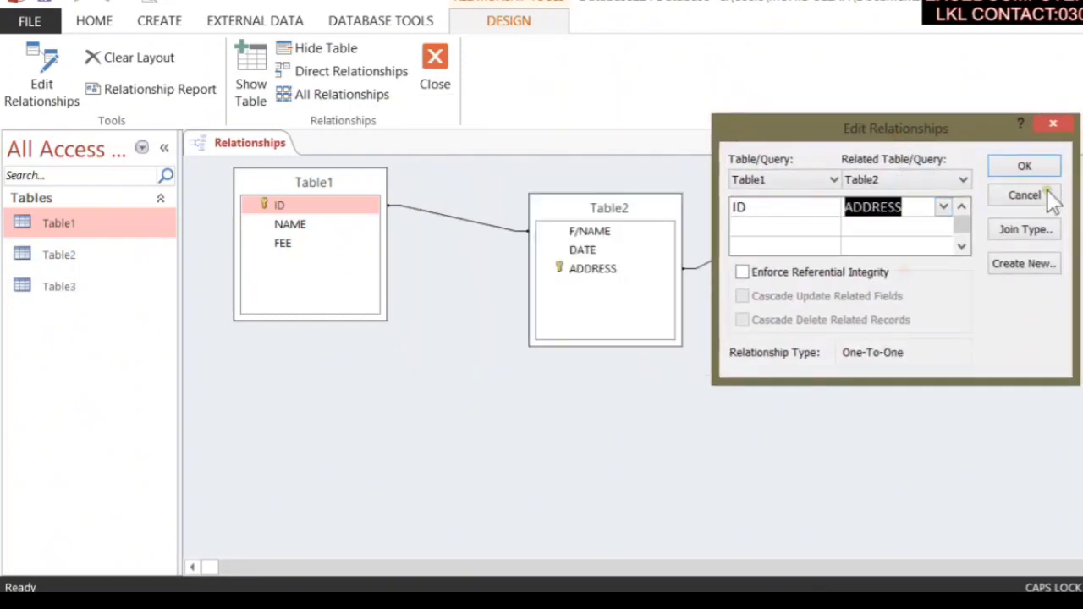
click(576, 272)
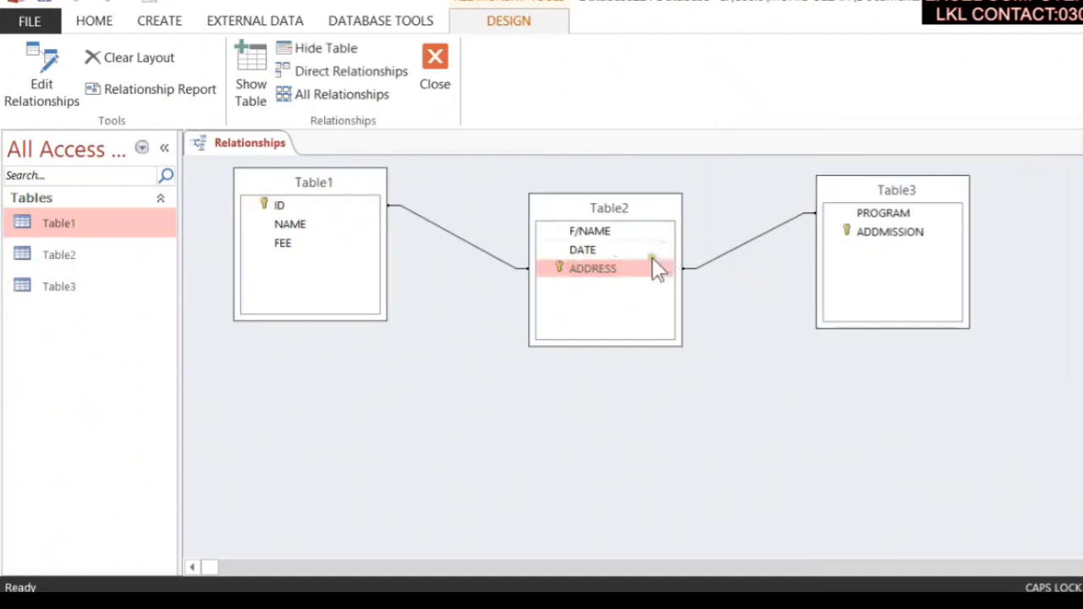
Step: Edit the Table2–Table3 relationship so F/NAME links to ADDMISSION, and move Table3 lower in the layout
click(584, 228)
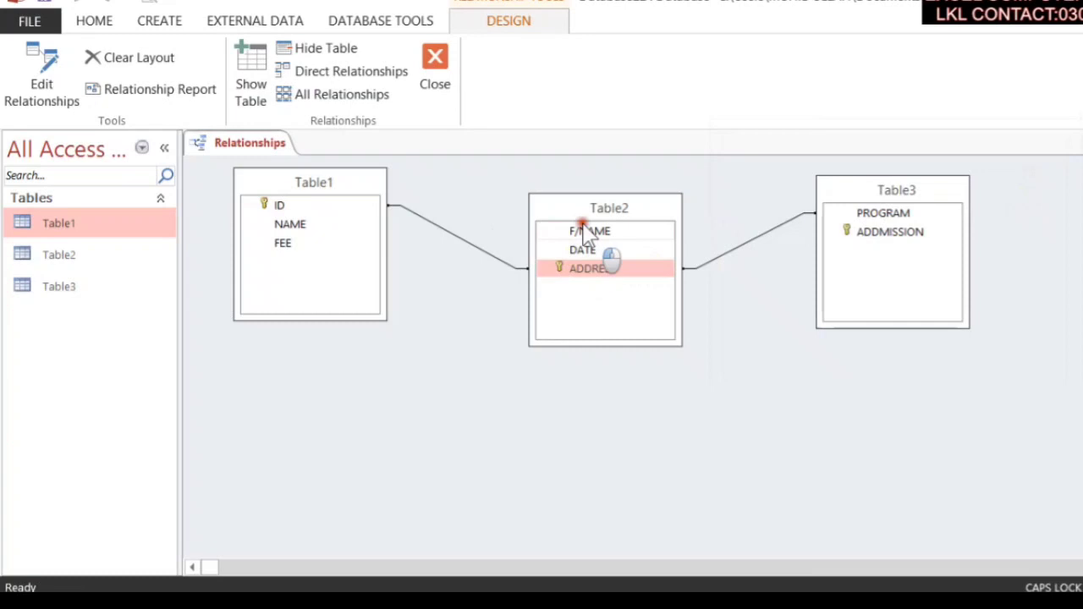
drag(594, 228, 892, 233)
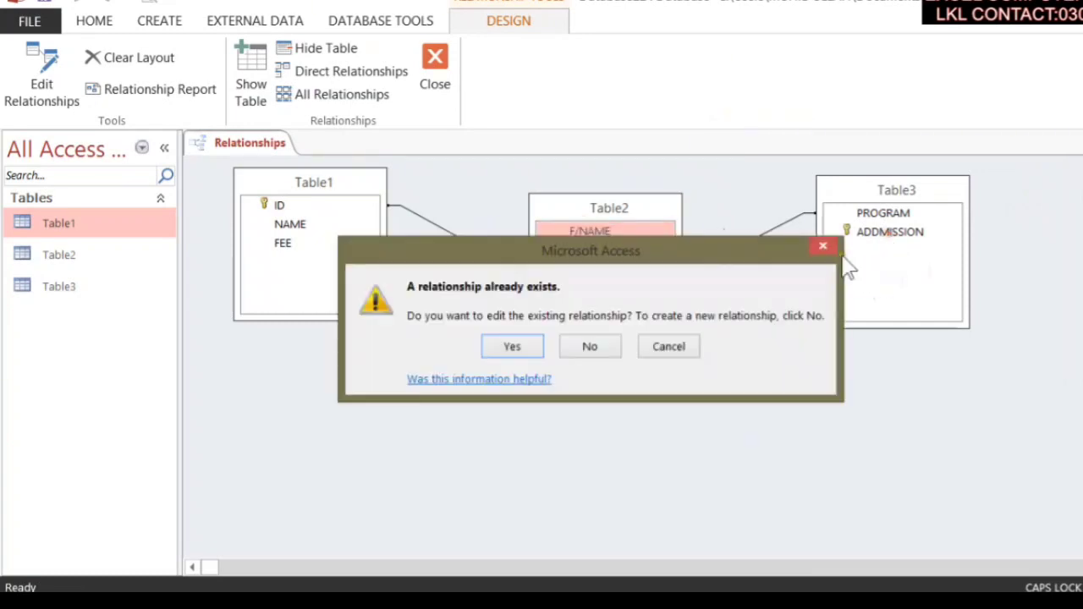
click(512, 346)
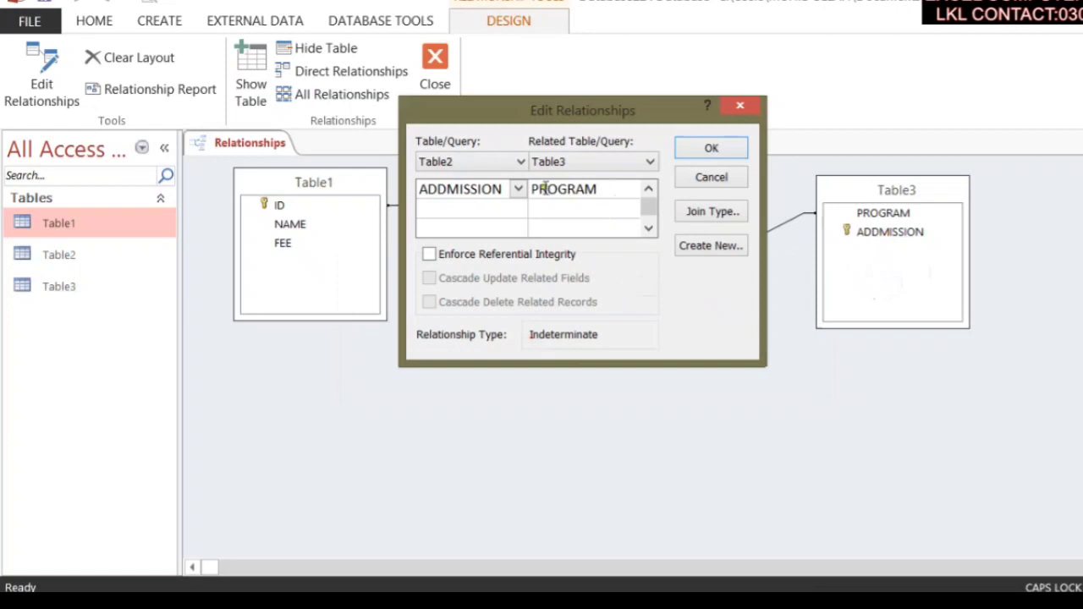
drag(535, 113, 780, 288)
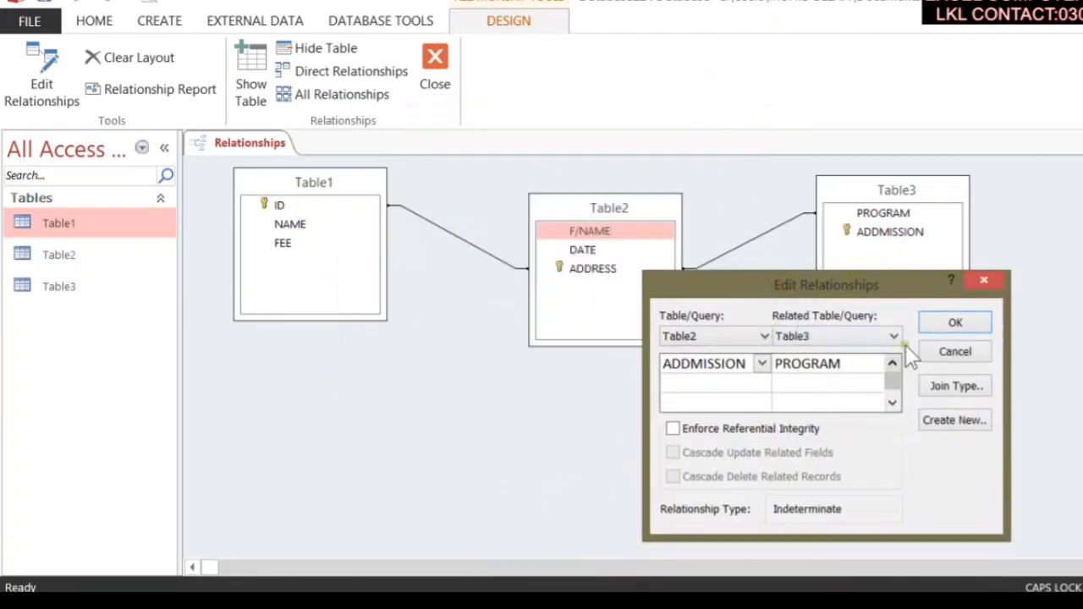
click(762, 337)
click(757, 347)
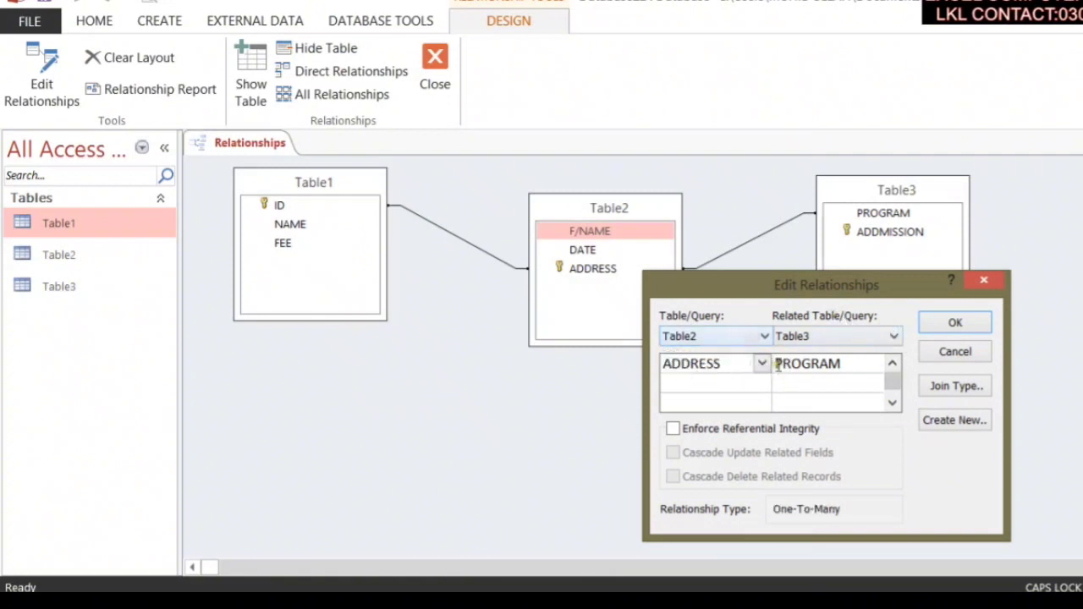
click(762, 363)
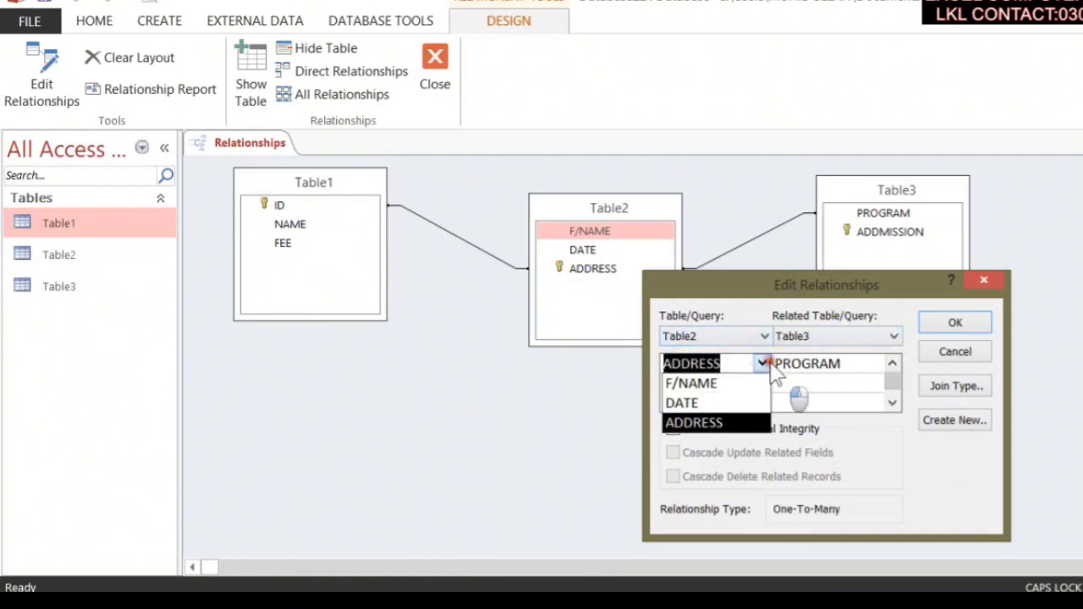
click(709, 385)
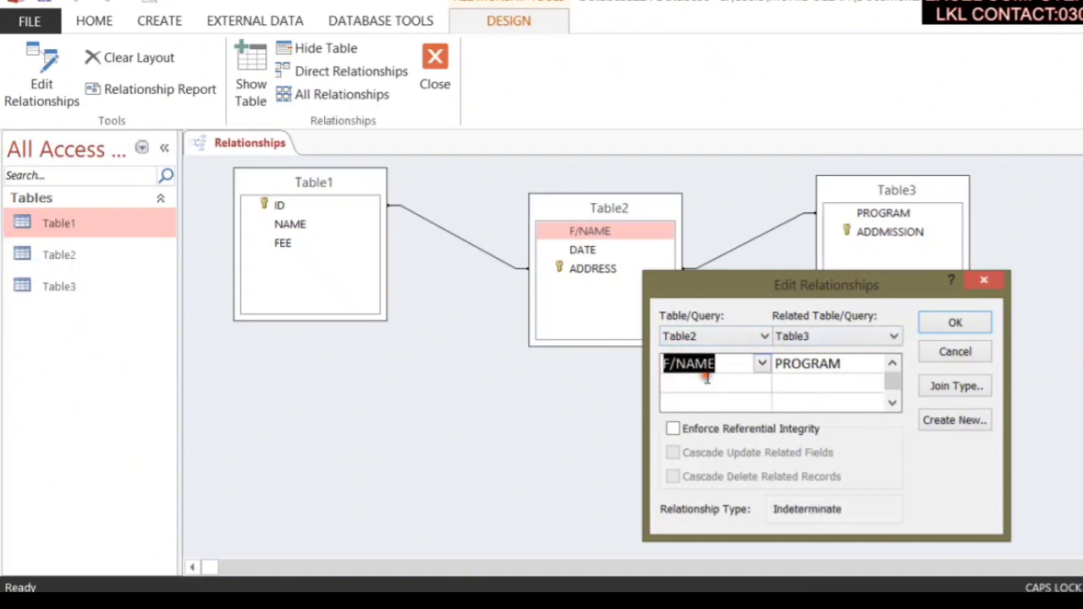
click(872, 363)
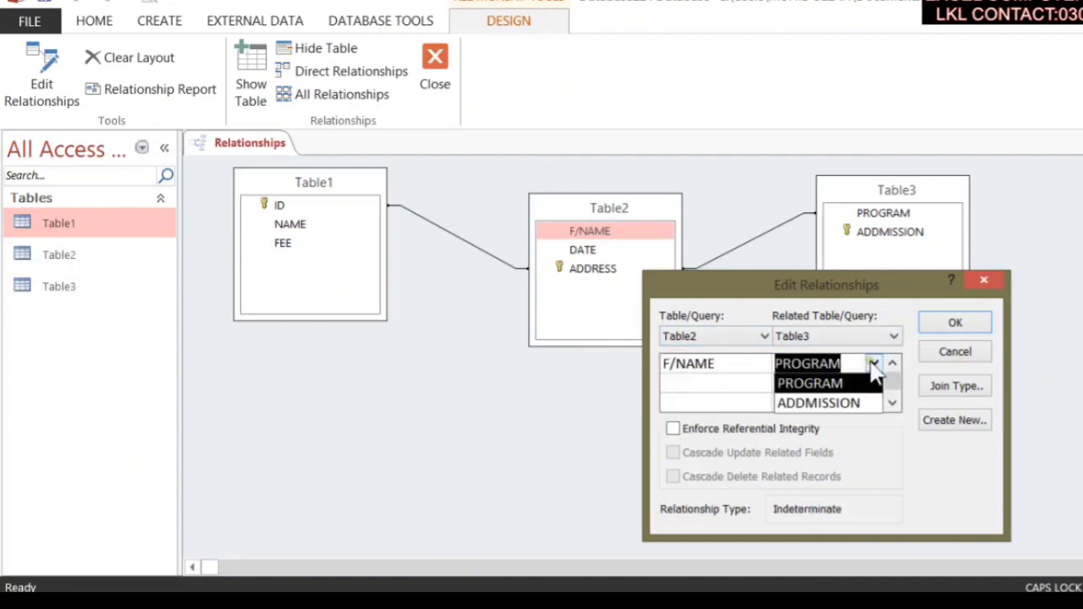
click(844, 403)
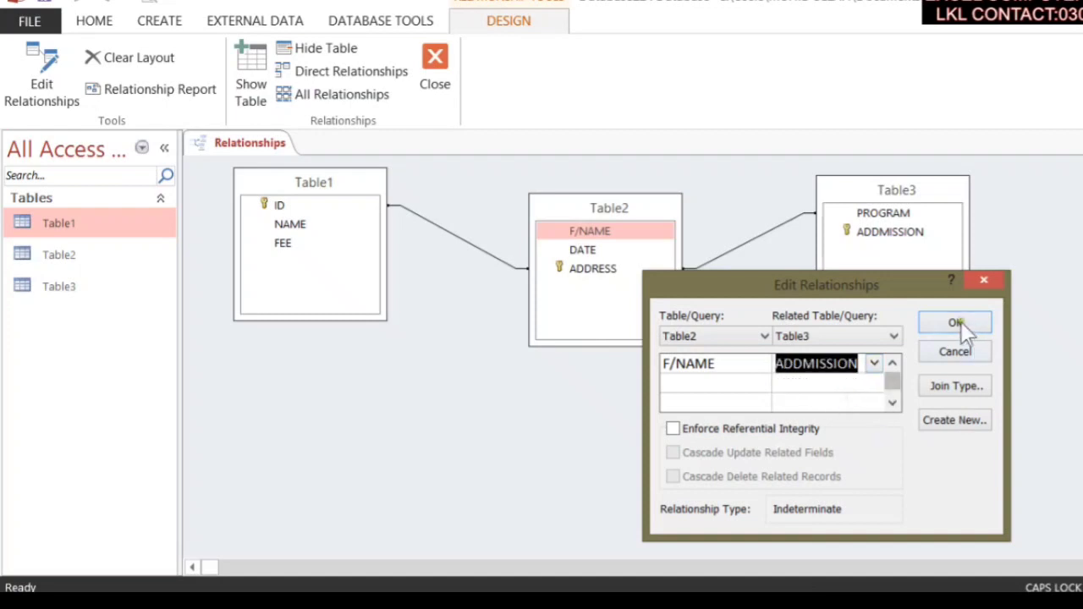
click(957, 323)
drag(881, 191, 929, 345)
click(907, 367)
double_click(909, 368)
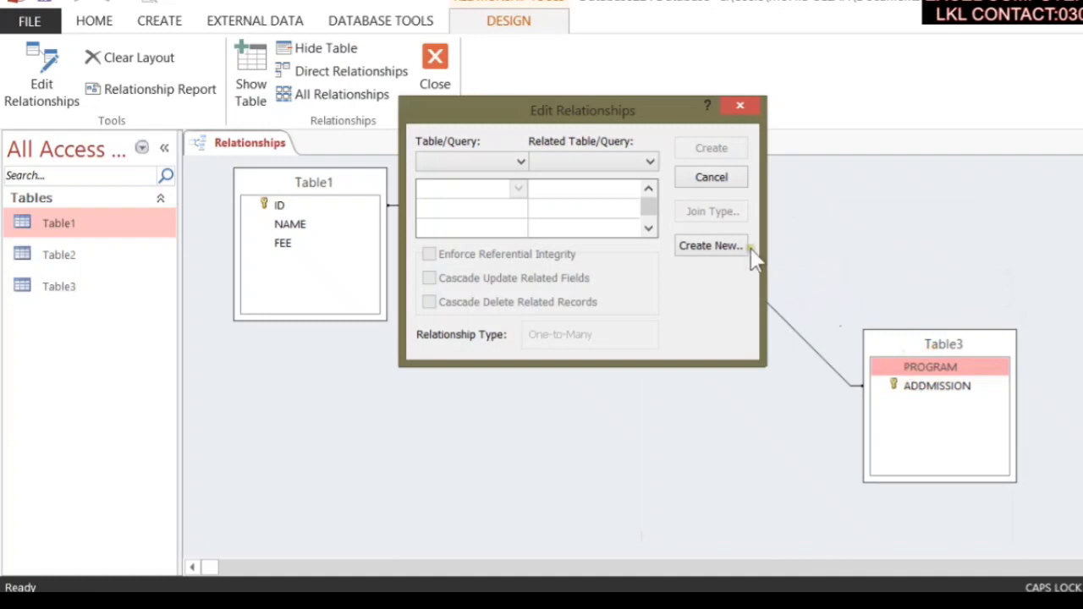
click(705, 183)
double_click(928, 387)
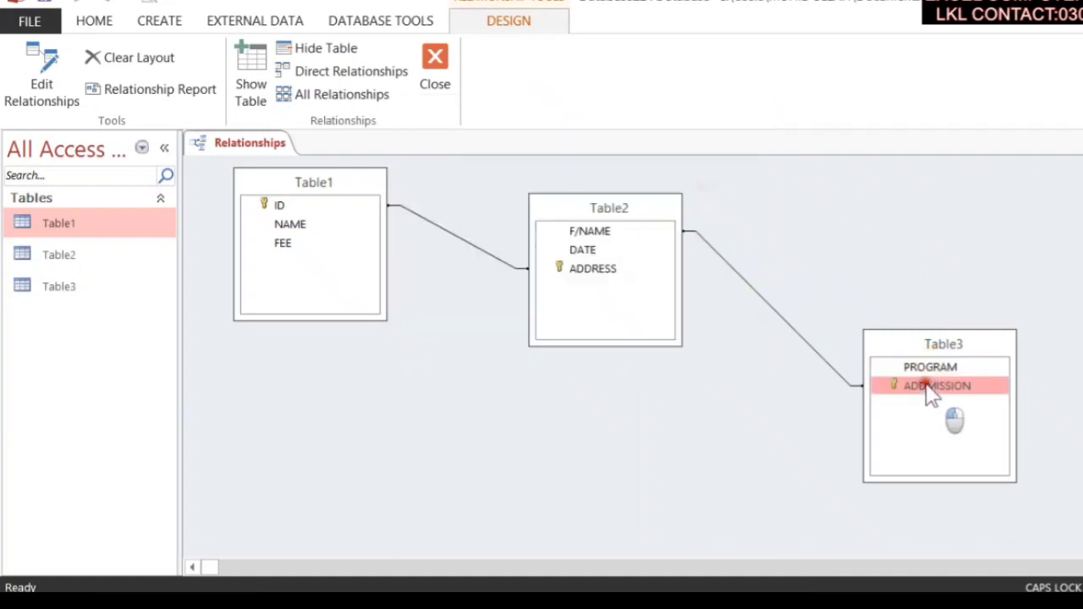
click(733, 176)
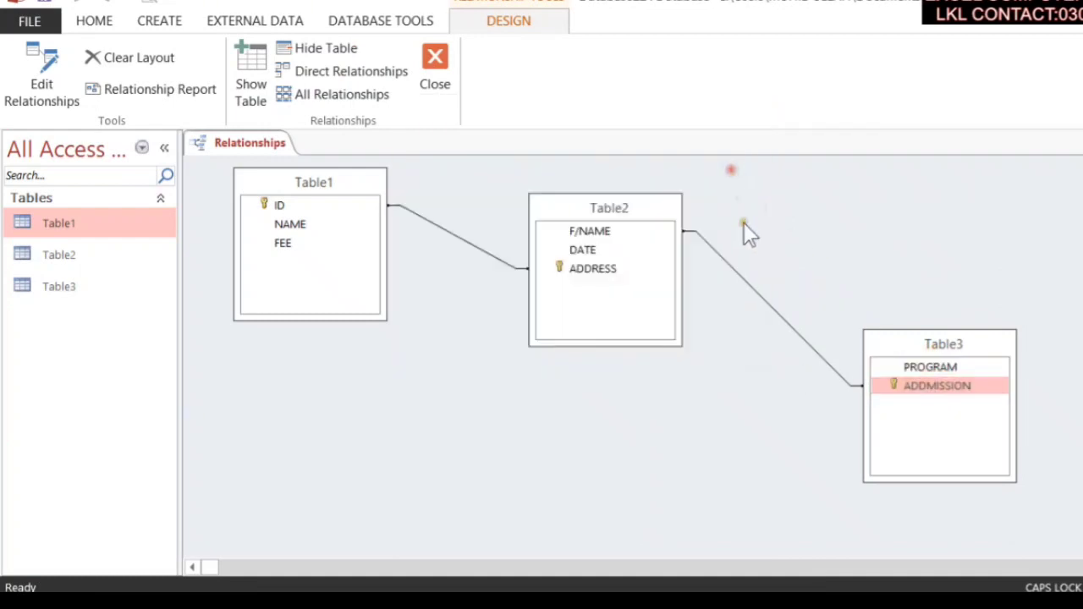
click(604, 271)
double_click(603, 269)
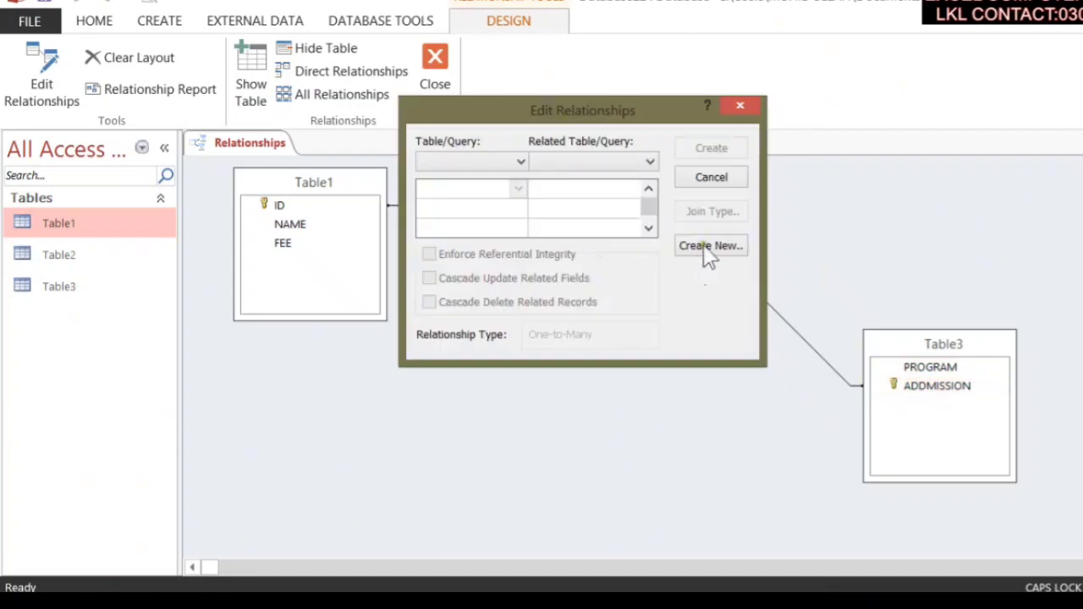
click(724, 182)
double_click(322, 206)
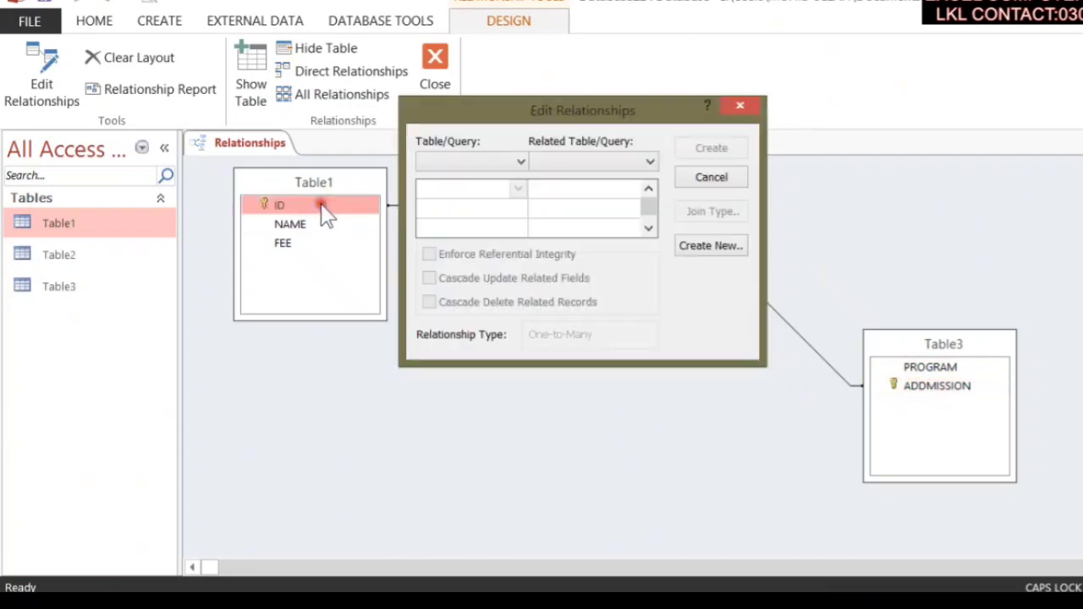
click(745, 176)
Step: Save and close the relationships layout, and check how Table1 opens before closing it again
click(1082, 142)
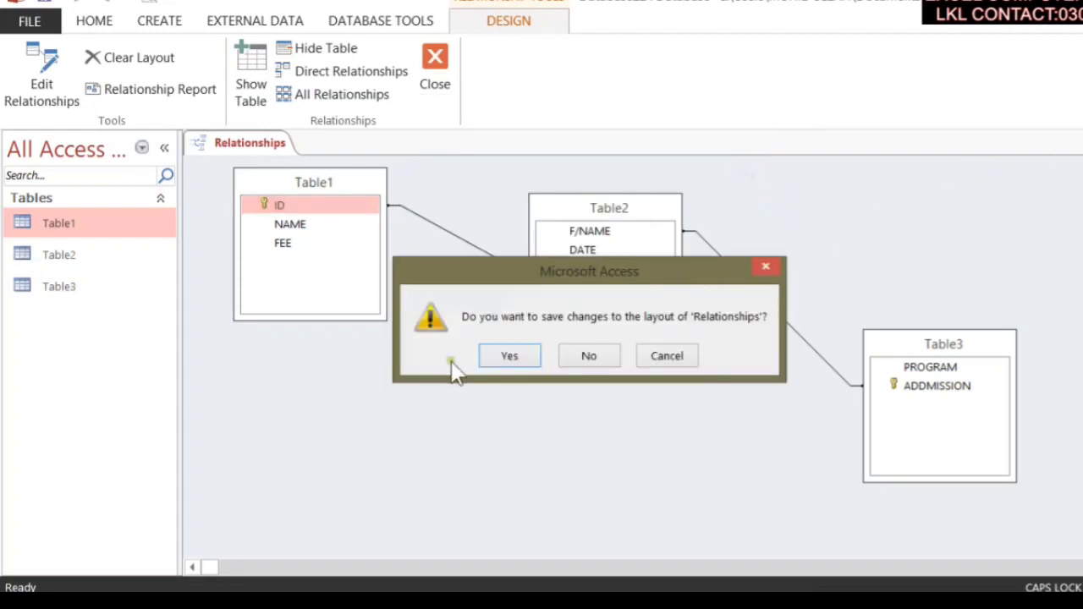
click(508, 356)
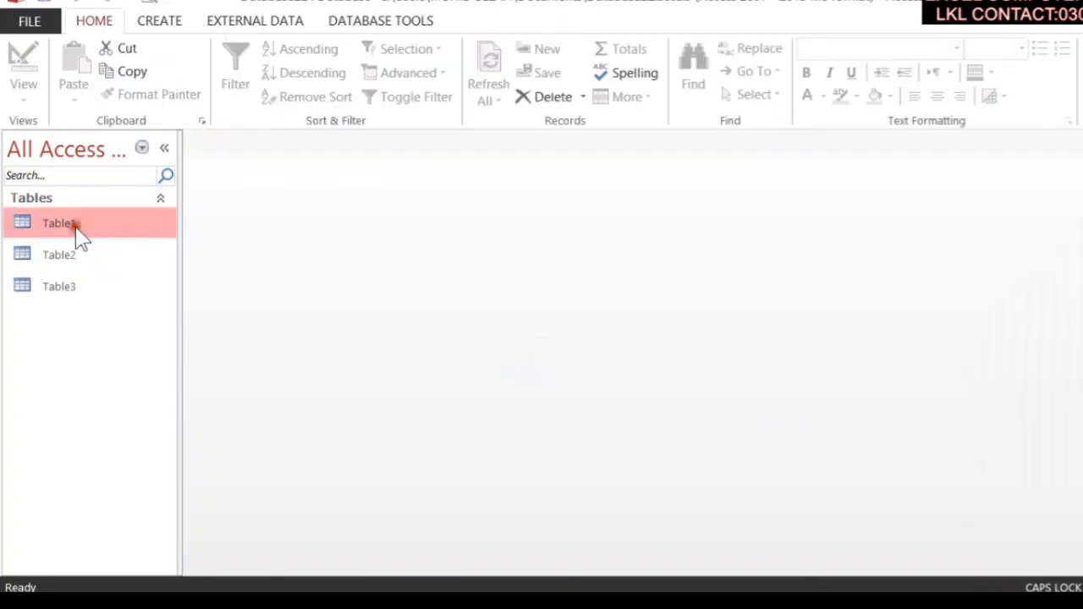
double_click(76, 227)
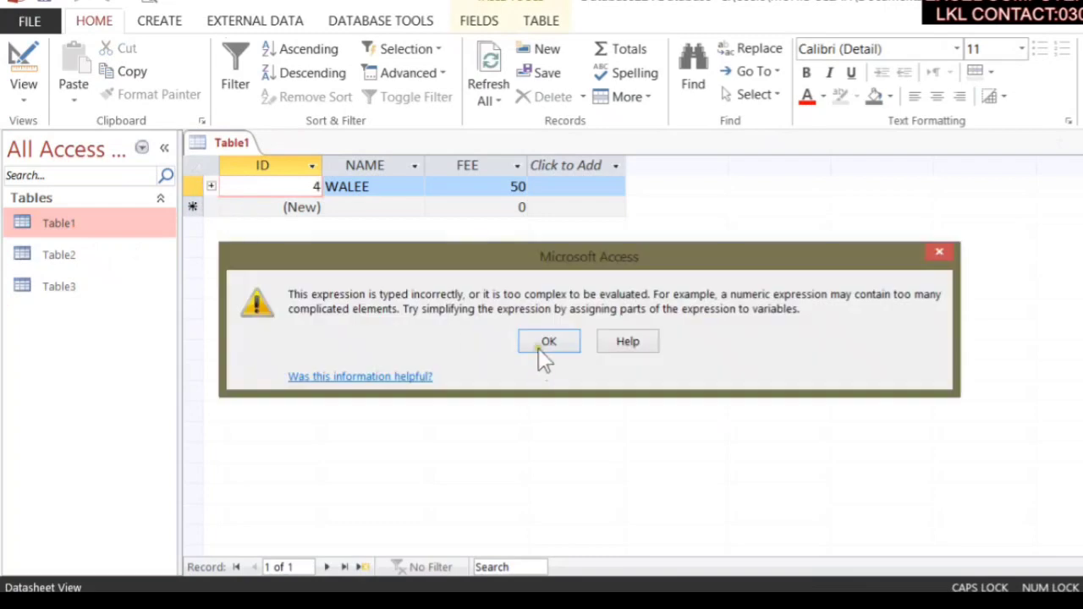
click(546, 346)
click(1081, 142)
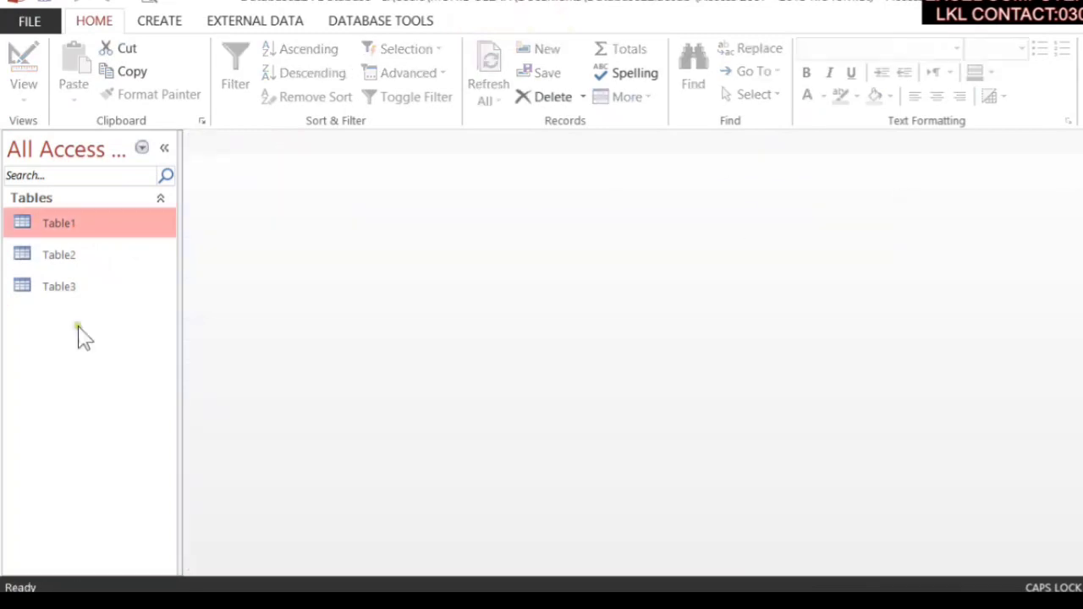
Step: Add a record to Table3 with PROGRAM WORD and ADDMISSION 800
double_click(131, 284)
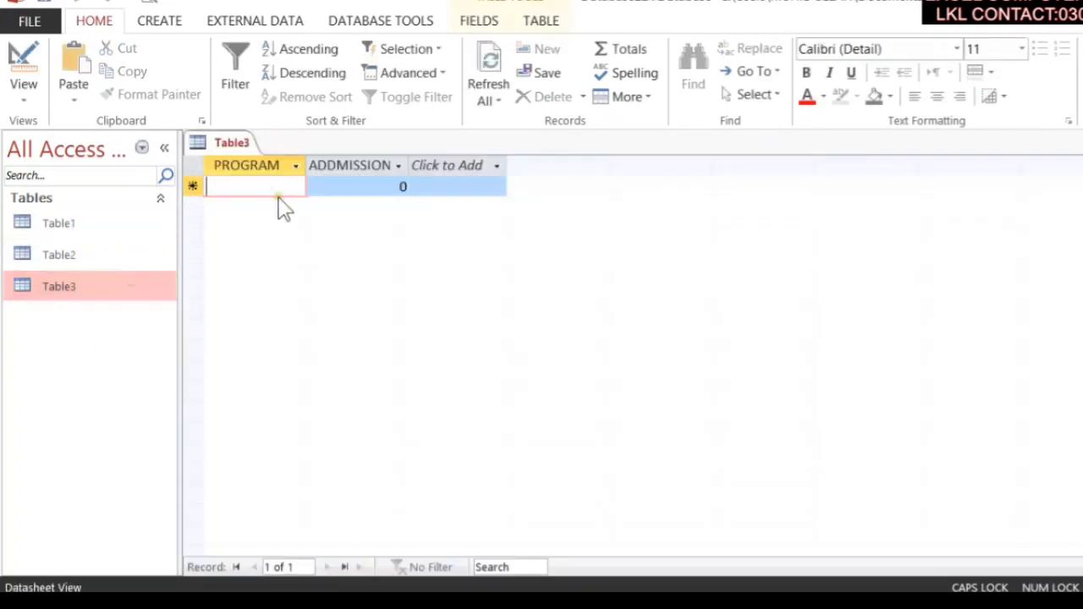
text(WORD)
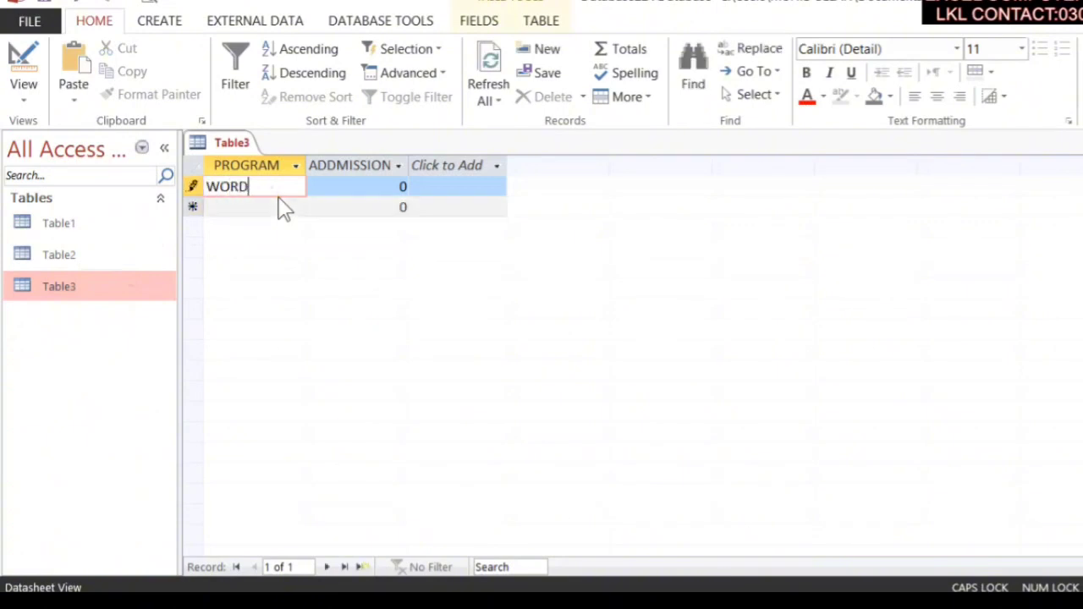
key(Tab)
text(8)
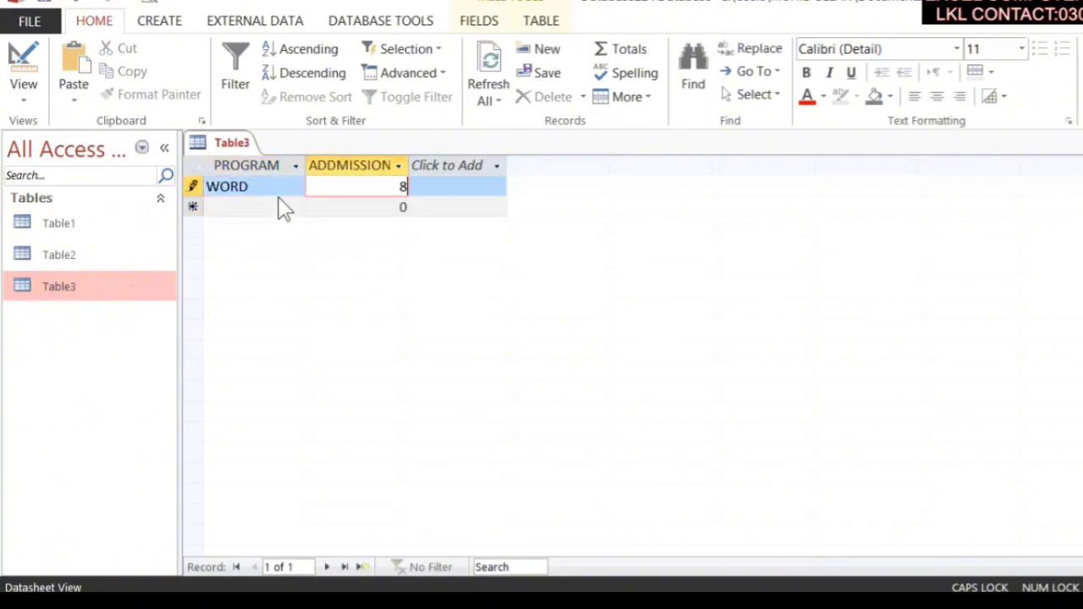
key(Tab)
key(Tab)
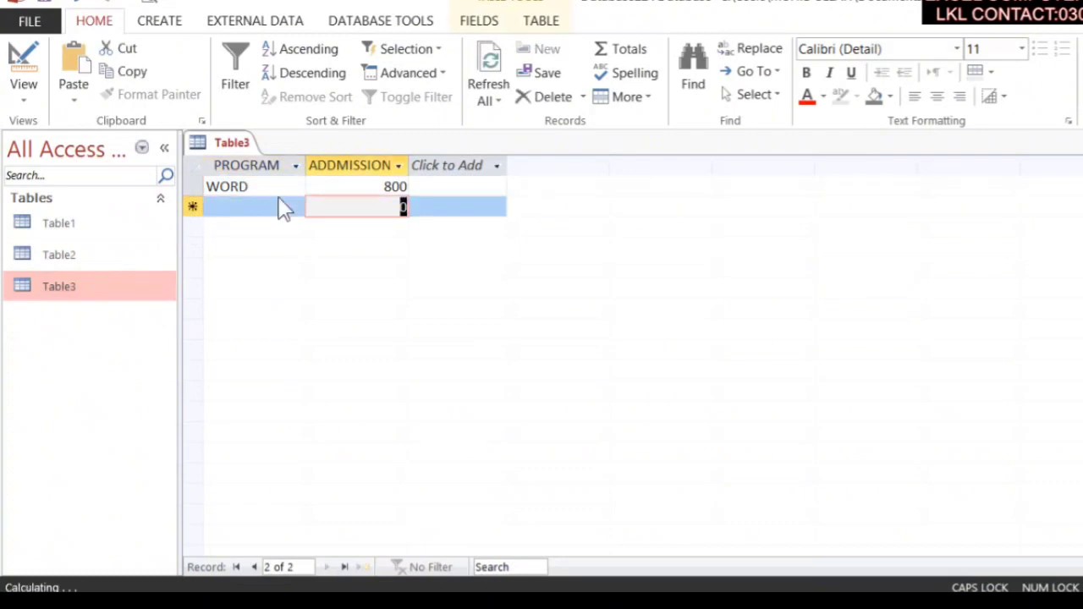
click(284, 208)
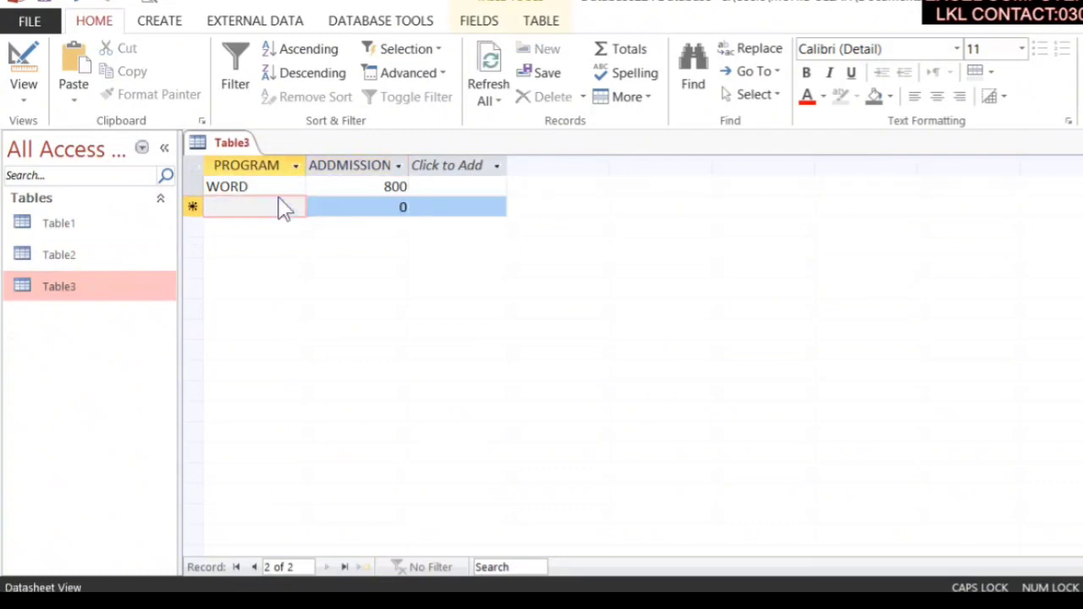
Step: Open Table1, try to expand the first record's subrecords, and close both open tables
click(71, 225)
double_click(73, 227)
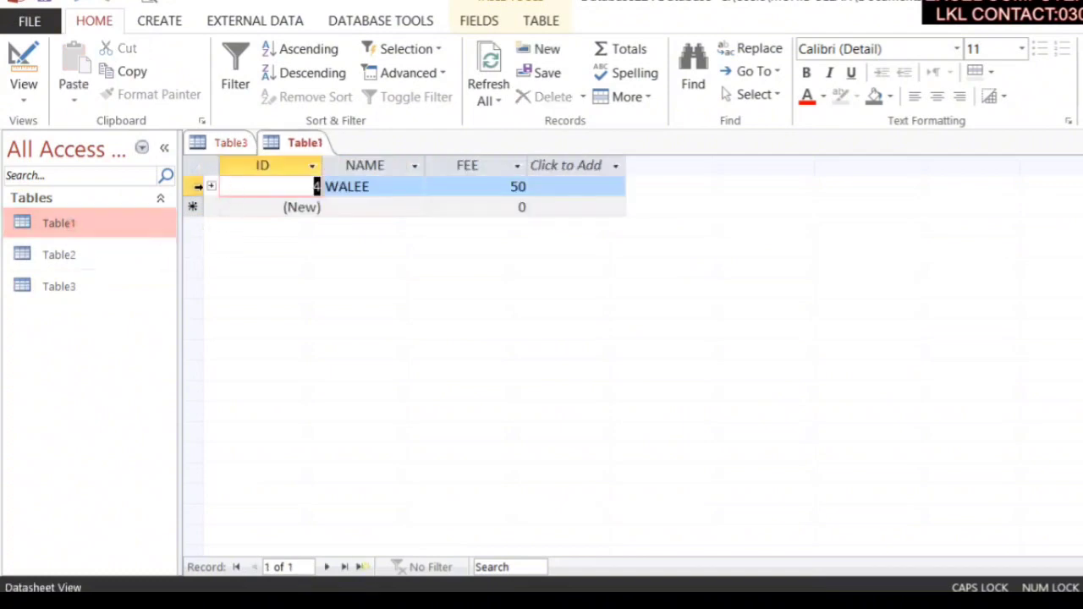
click(209, 186)
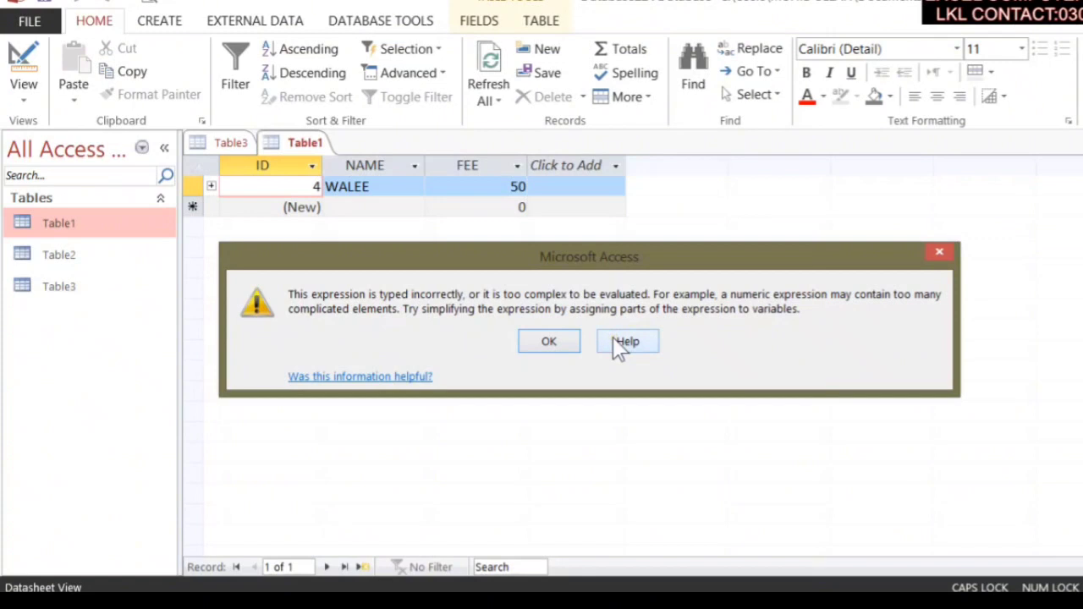
click(549, 342)
click(1082, 143)
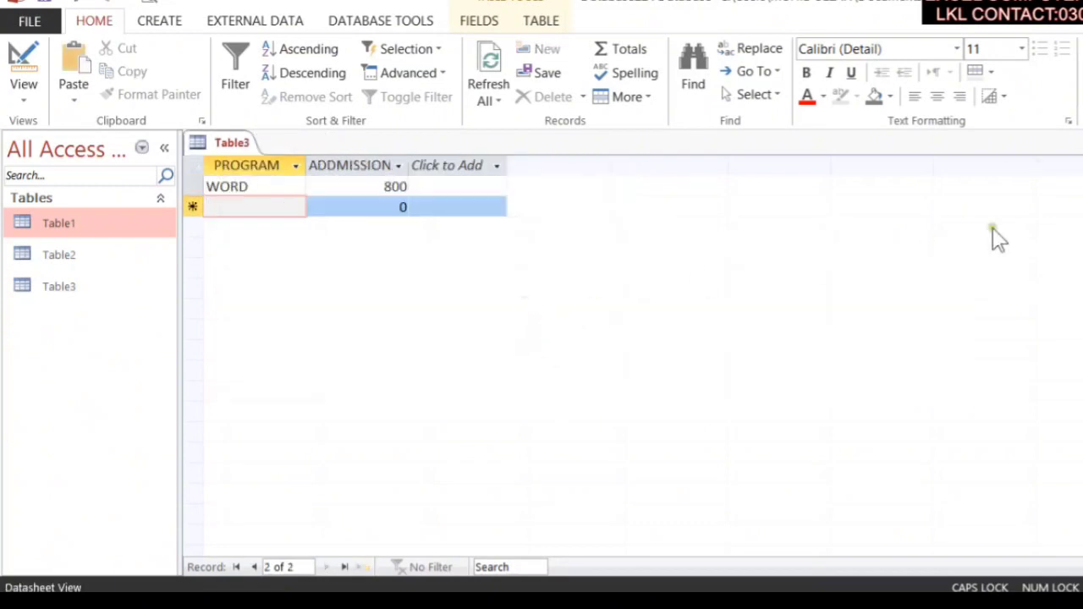
click(1082, 143)
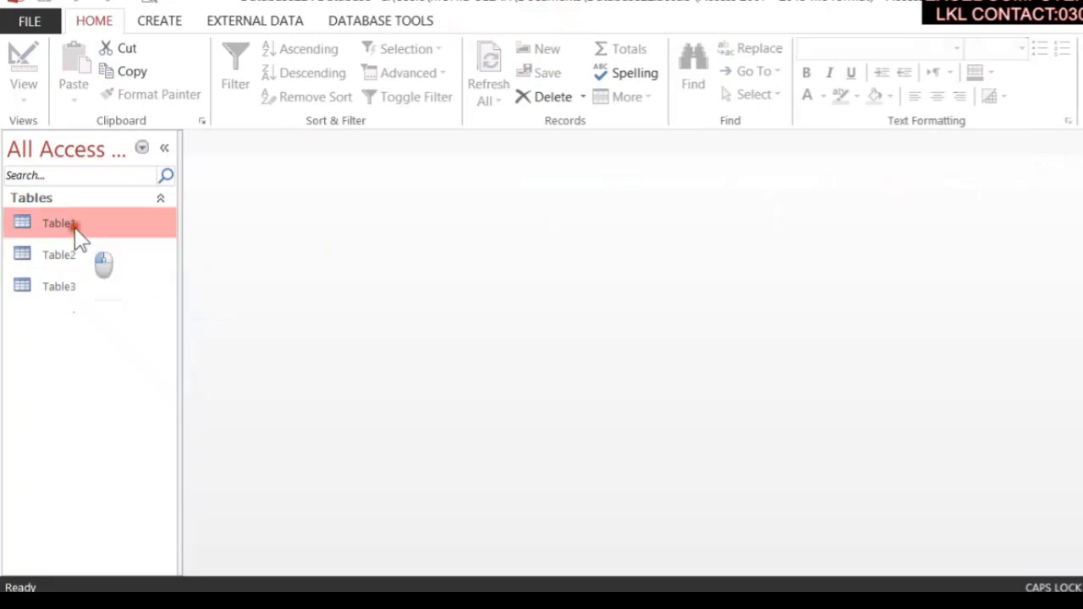
click(149, 253)
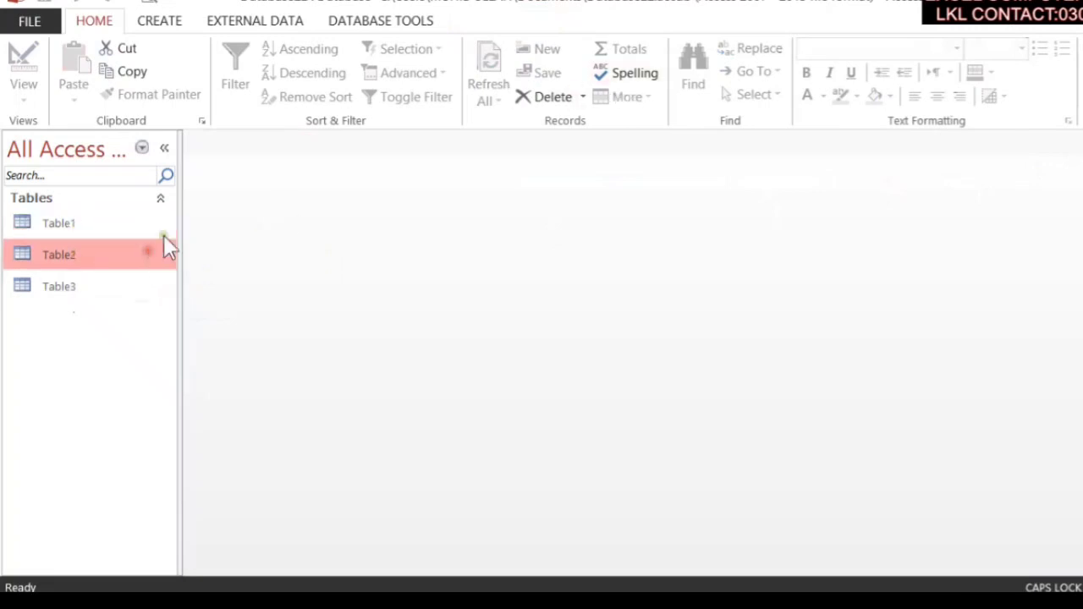
Step: Hide Table3 in the relationships layout, move Table2 lower, and close the layout with its changes saved
click(347, 22)
click(240, 80)
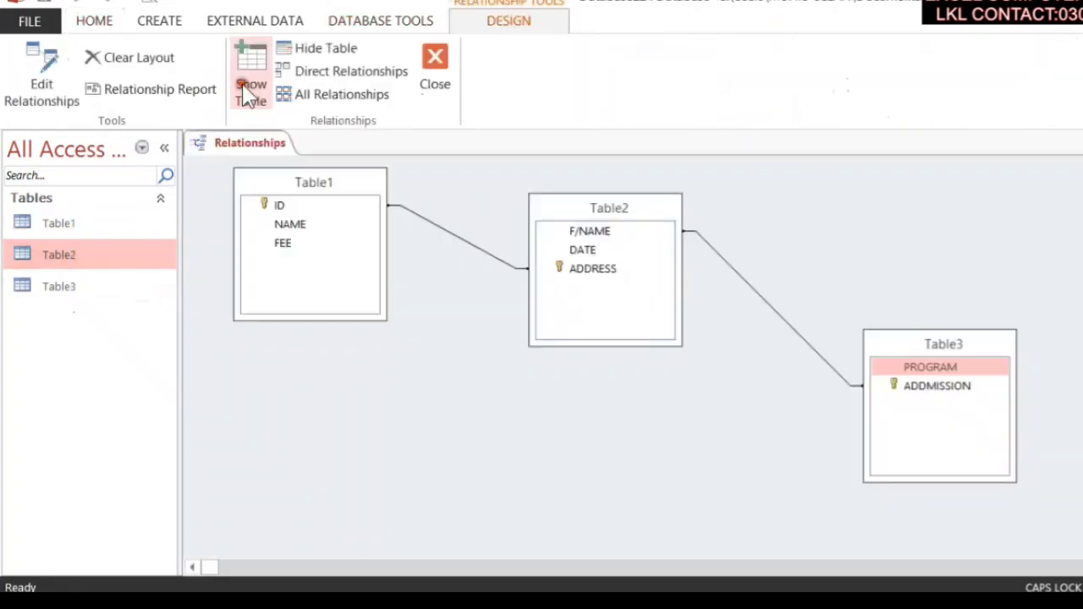
drag(928, 353, 874, 373)
right_click(873, 368)
click(952, 435)
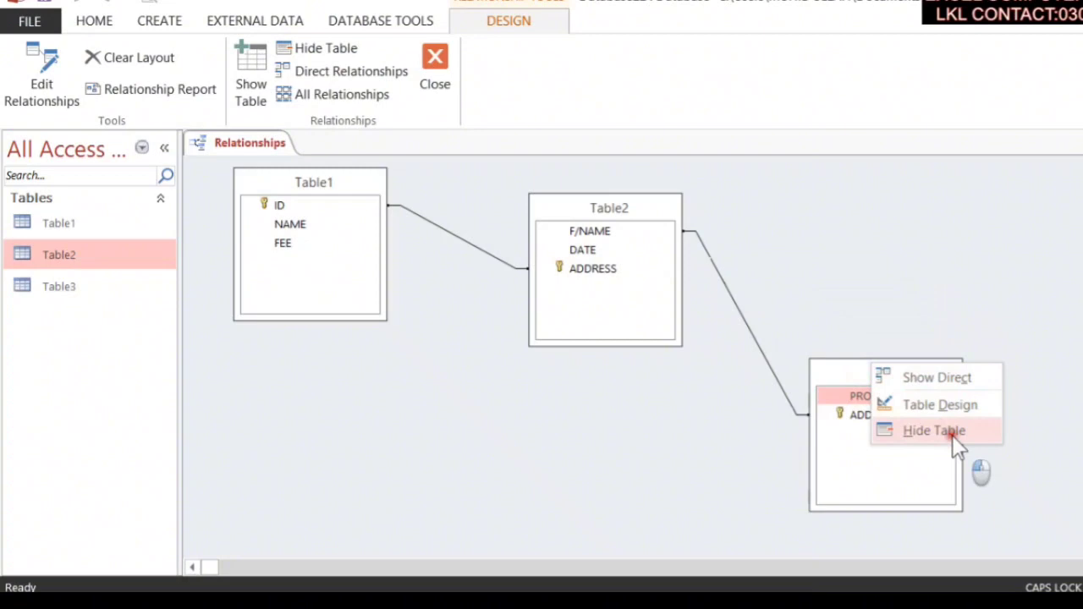
drag(587, 217, 618, 291)
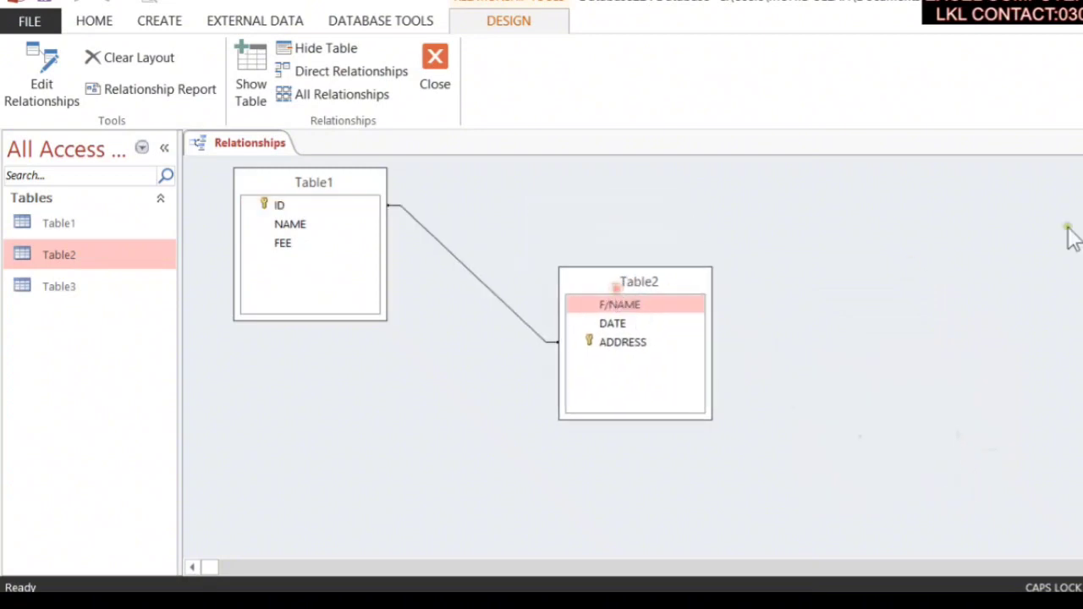
click(1082, 143)
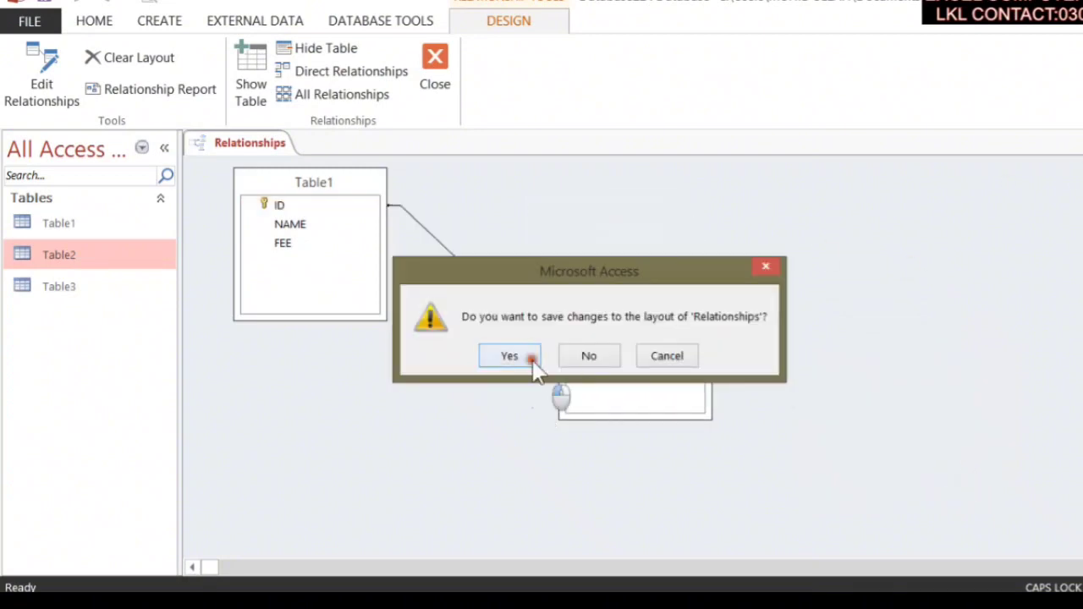
click(509, 356)
Step: Add a record with NAME DDD to Table1, try to expand its subrecords, and close the table
double_click(61, 224)
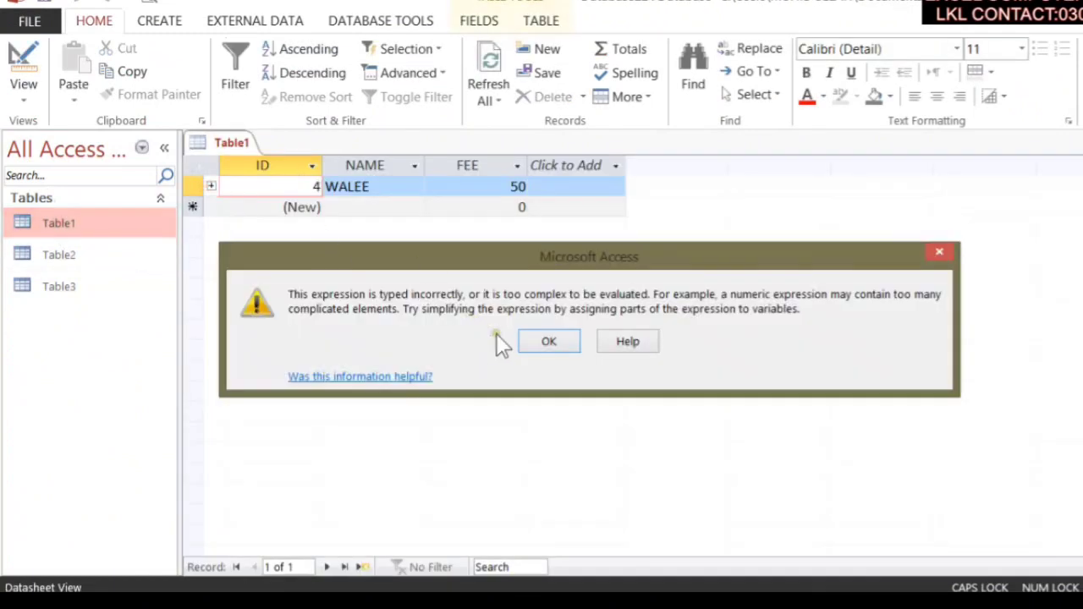
click(546, 342)
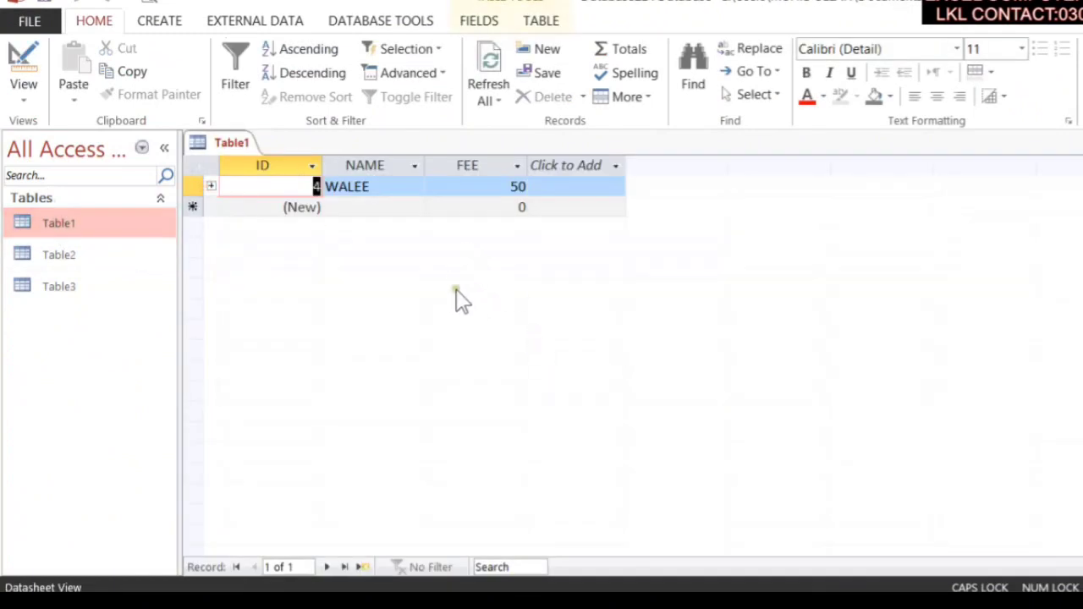
key(Tab)
key(Tab)
key(Tab)
key(Tab)
text(DDD)
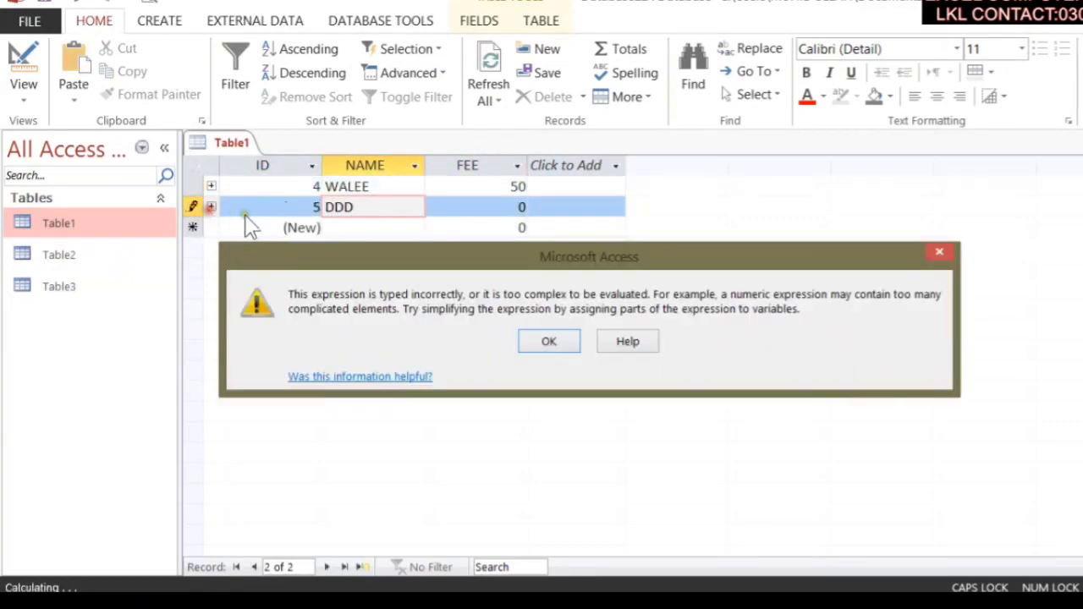
click(534, 341)
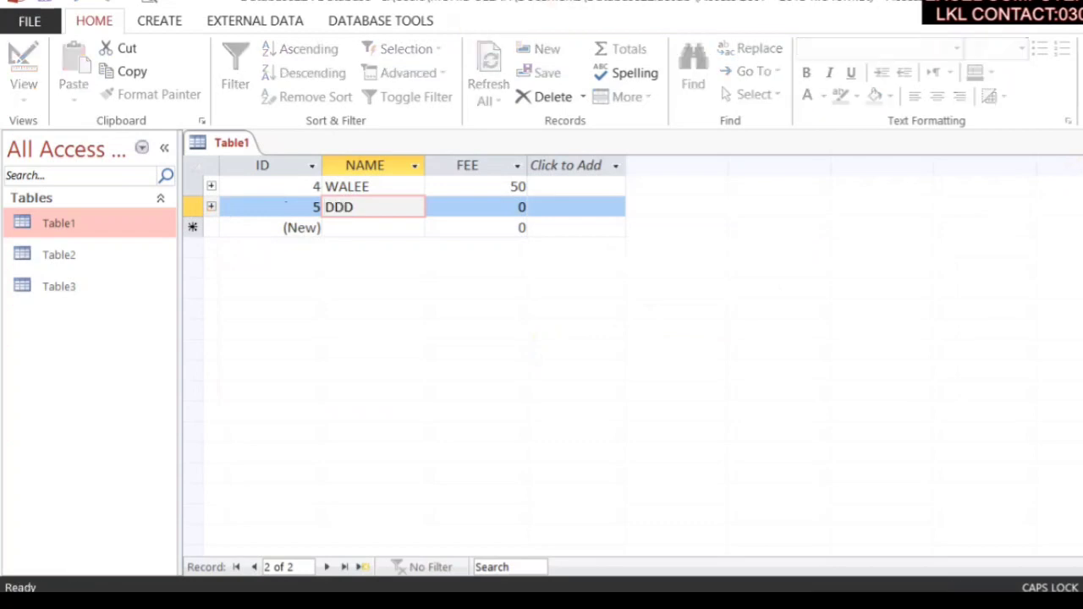
key(ctrl+w)
Step: Reopen the relationships layout and select the link between Table1 and Table2
click(398, 19)
click(242, 81)
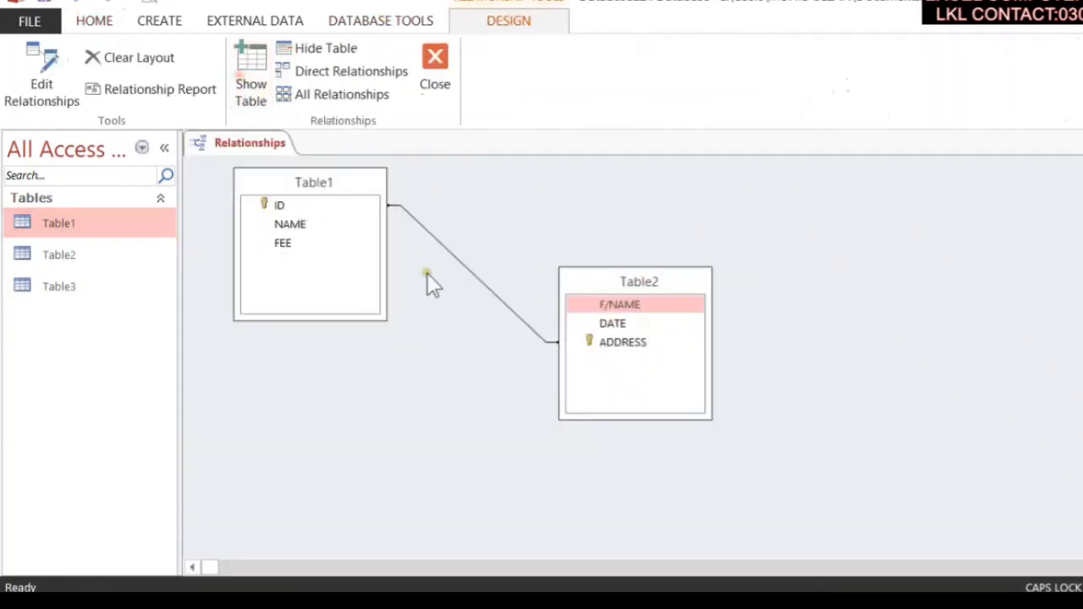
click(543, 343)
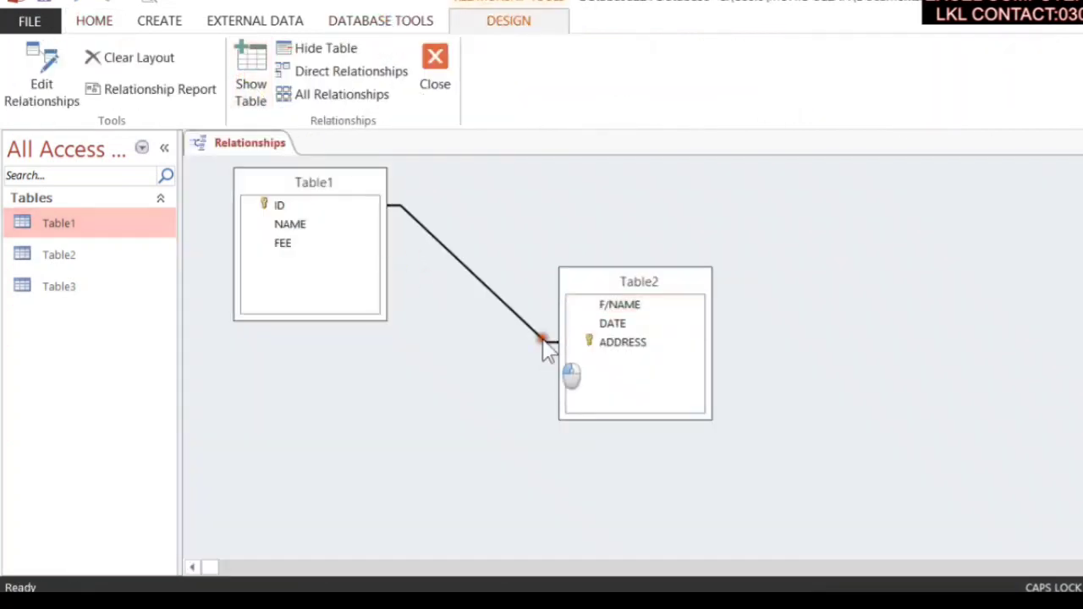
double_click(601, 314)
click(612, 92)
drag(665, 118, 908, 133)
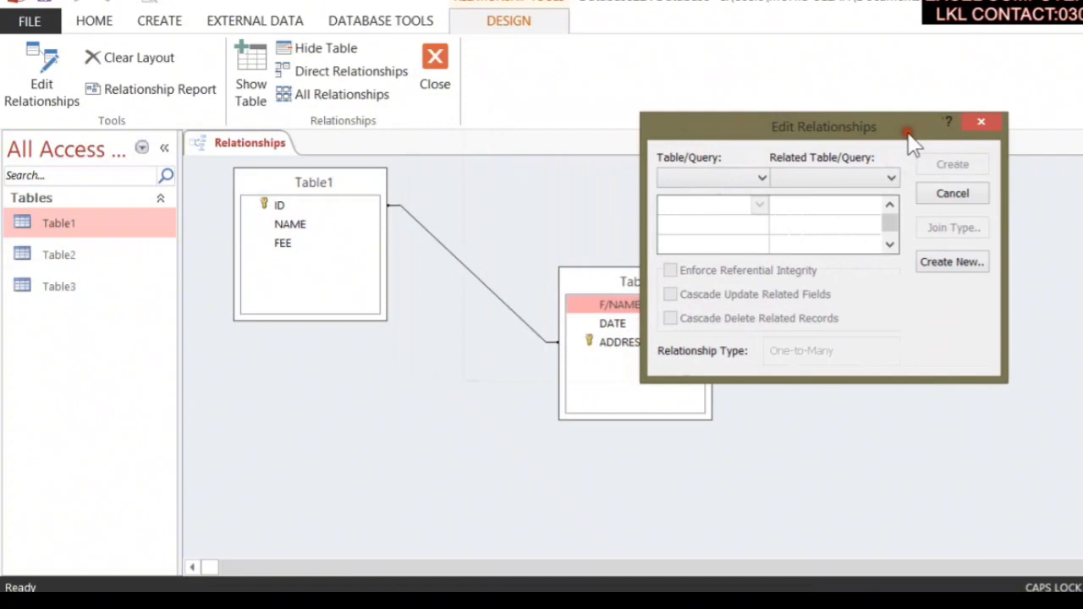
click(984, 123)
click(682, 340)
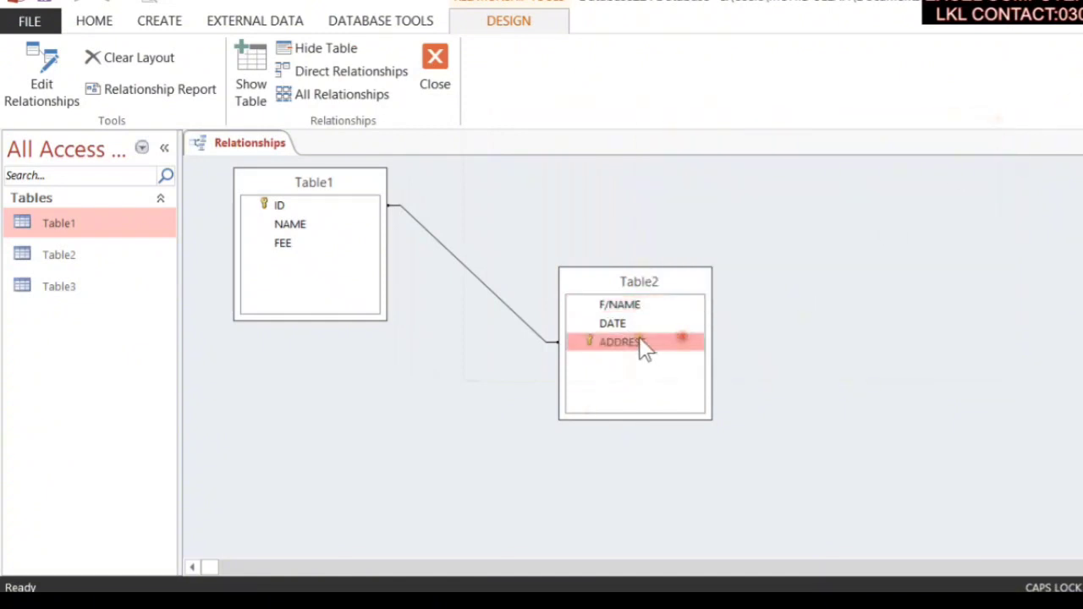
double_click(643, 343)
drag(620, 97, 894, 124)
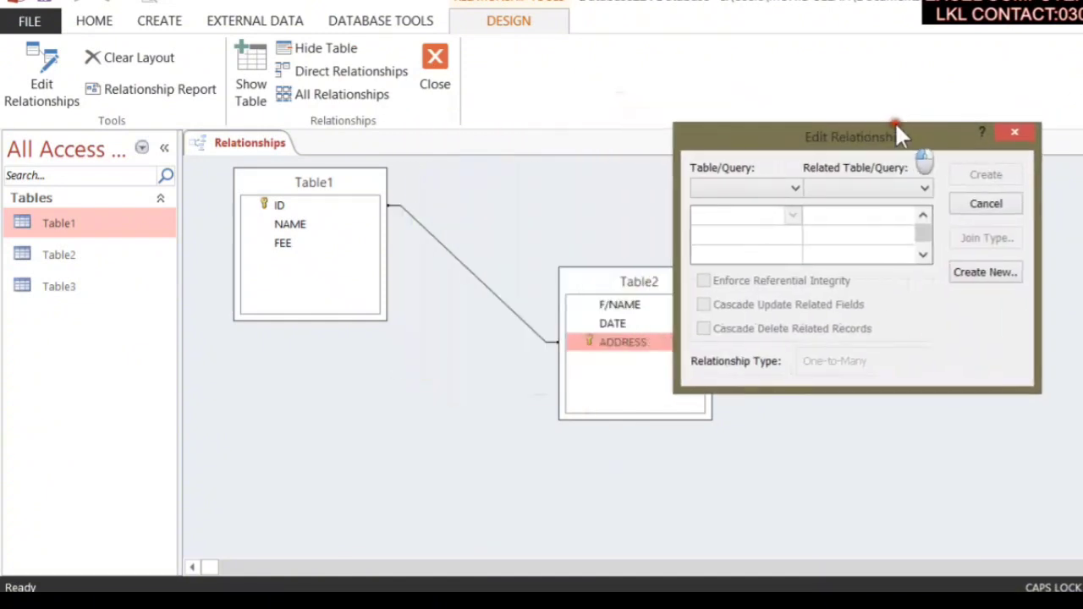
click(888, 184)
click(766, 191)
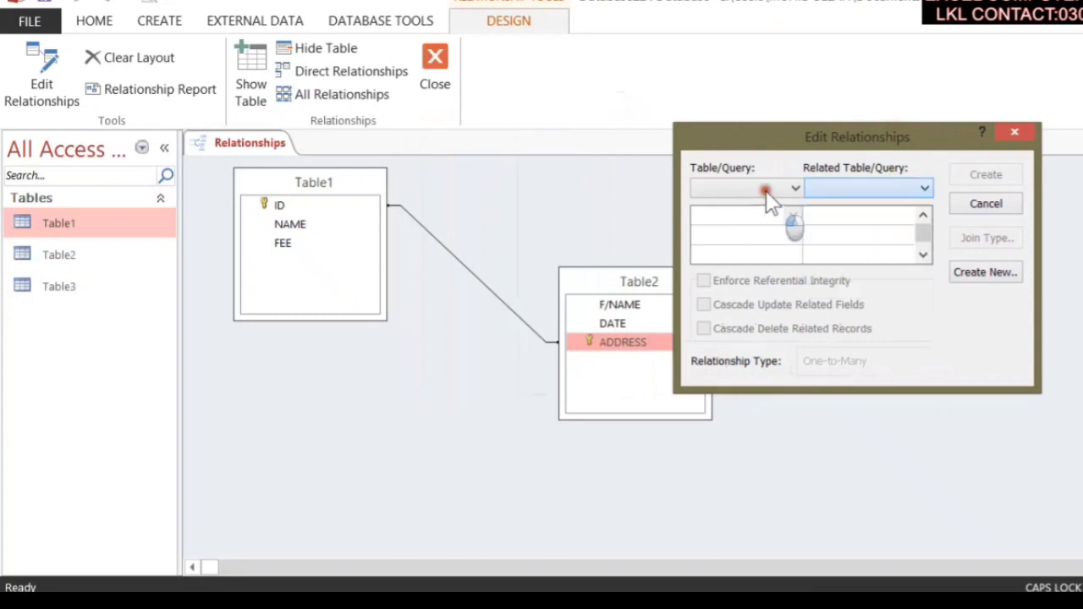
click(986, 203)
Step: Load the existing Table1–Table2 relationship for editing by choosing Table1 as the primary table
click(579, 280)
click(358, 205)
double_click(358, 206)
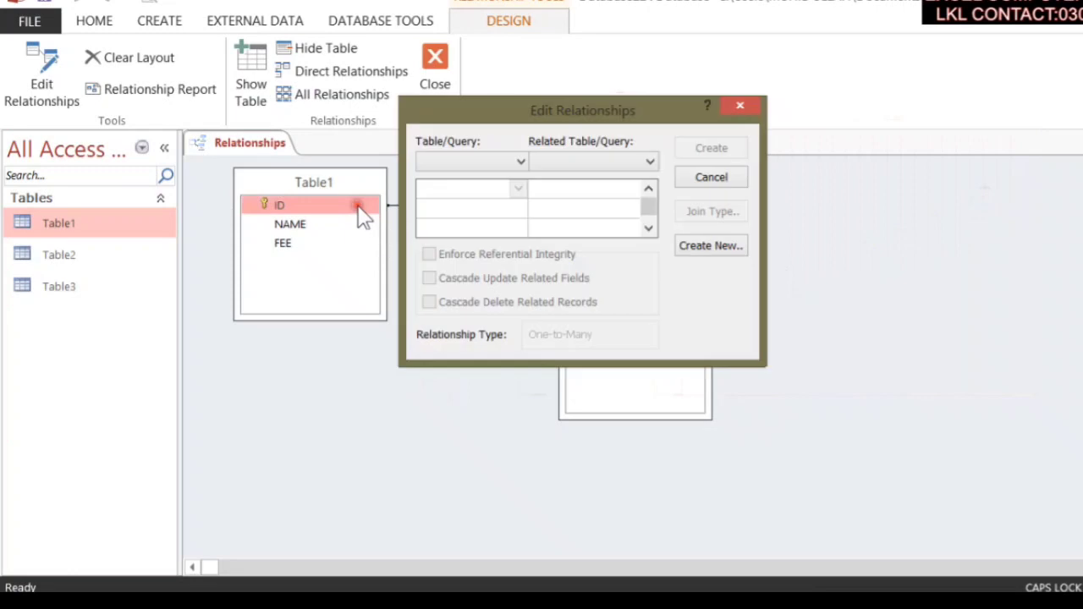
click(637, 206)
click(518, 189)
click(520, 162)
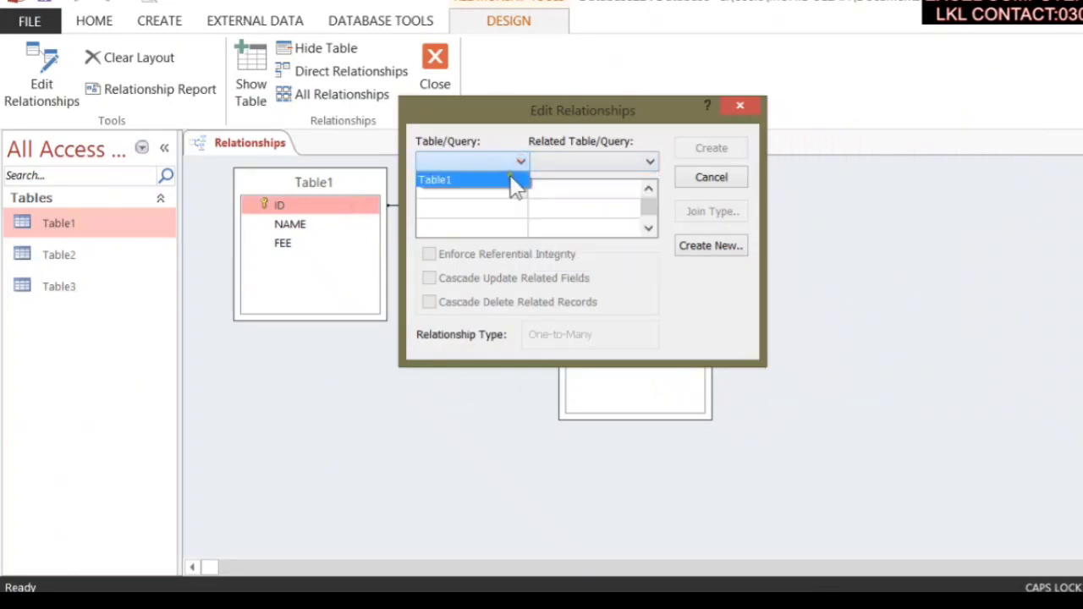
click(517, 179)
click(518, 188)
click(519, 188)
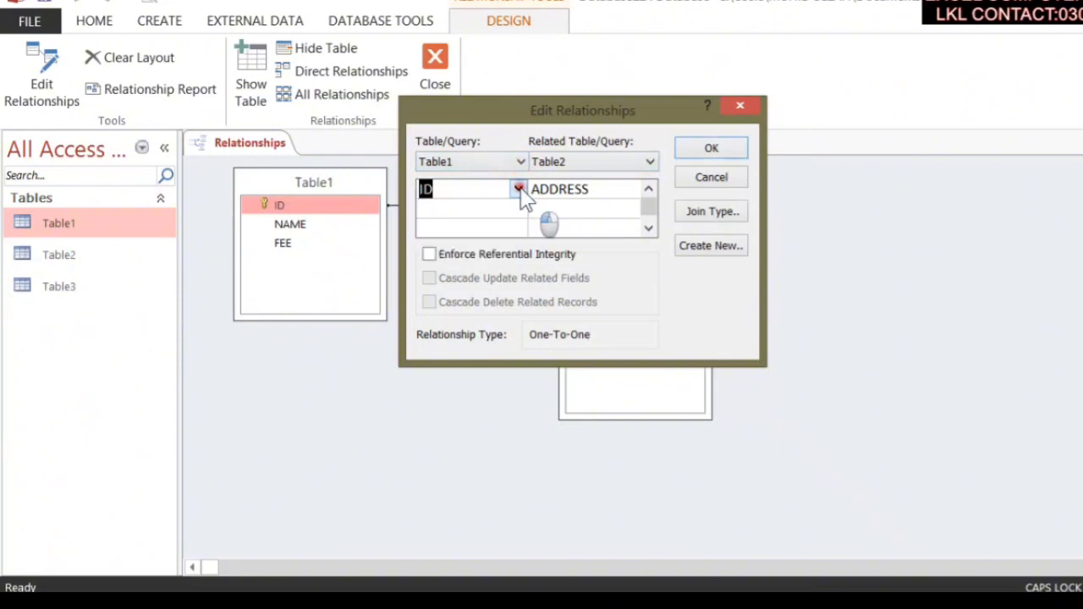
Step: Change the related Table2 field to F/NAME so that it links to Table1's ID, and apply the relationship
click(618, 162)
click(621, 166)
drag(630, 90, 875, 245)
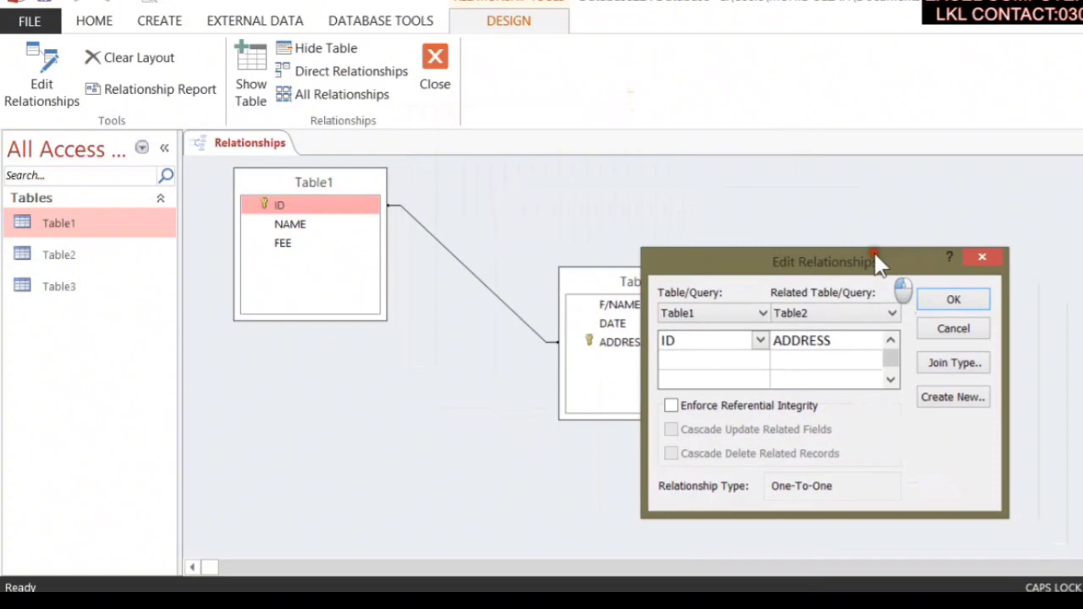
click(885, 312)
click(887, 324)
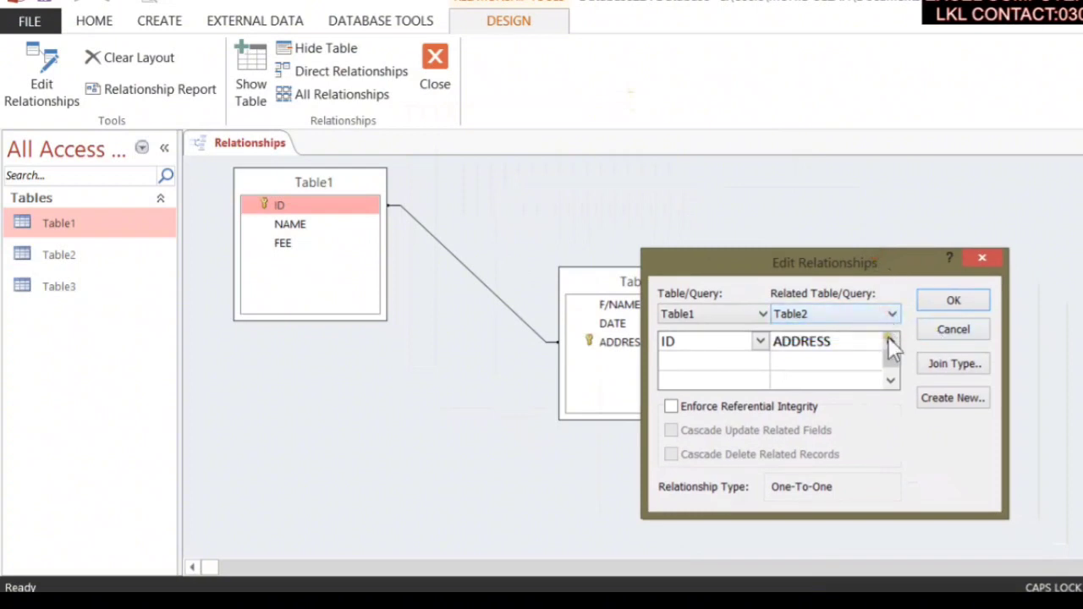
click(888, 338)
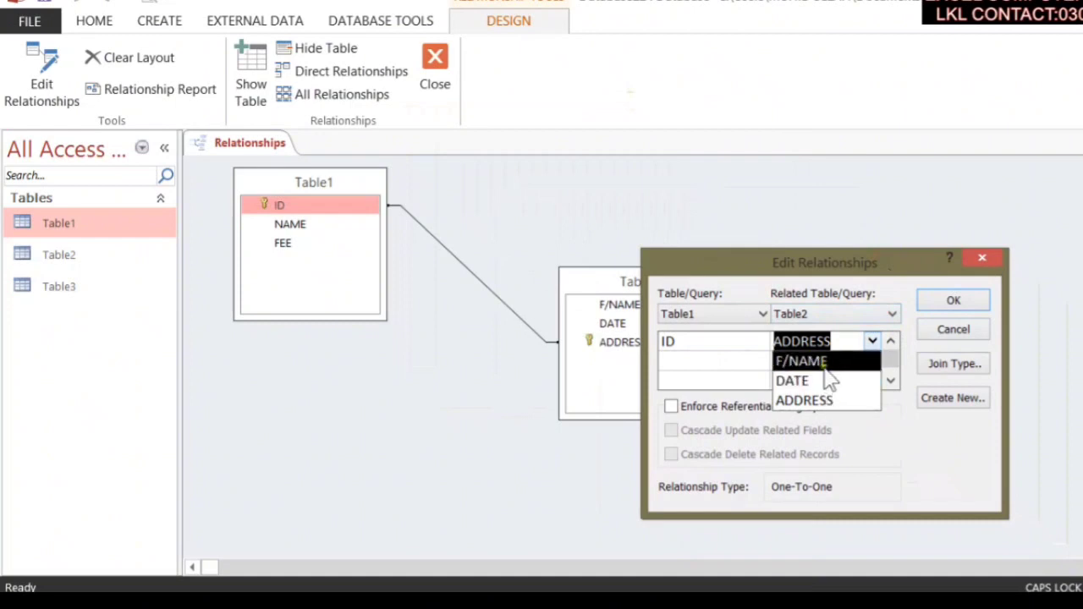
click(825, 370)
click(953, 300)
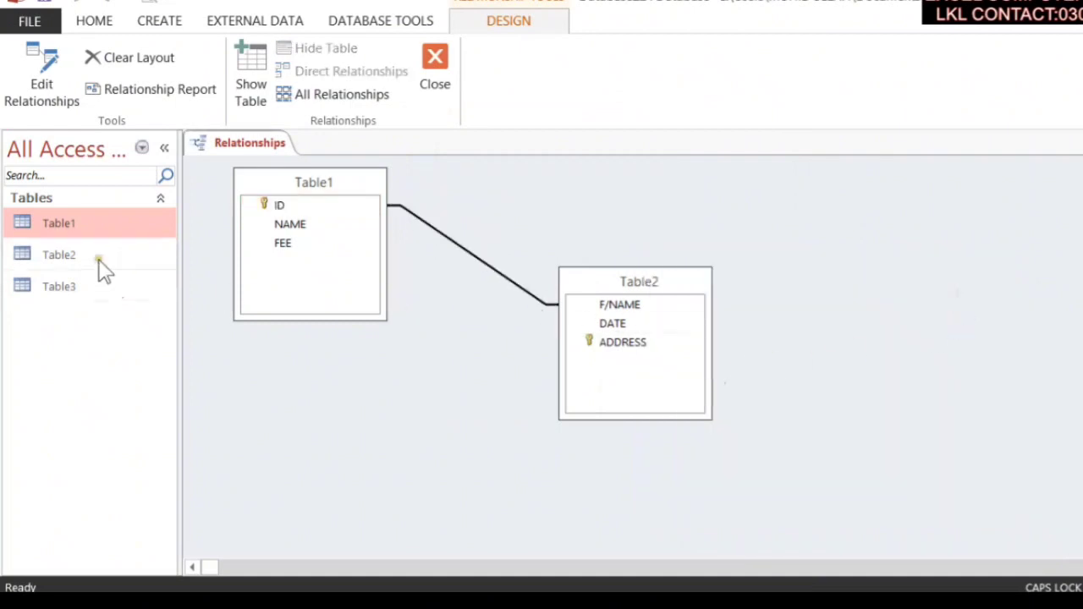
Step: Close the relationships layout, reopen Table1 and try to expand the subrecords of both records
click(1079, 142)
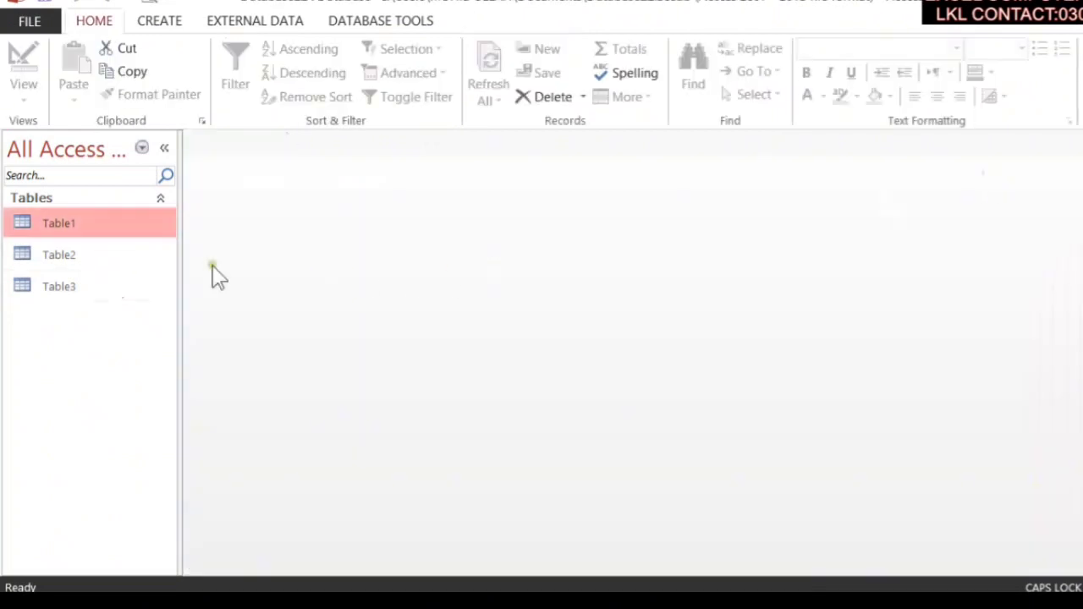
double_click(141, 225)
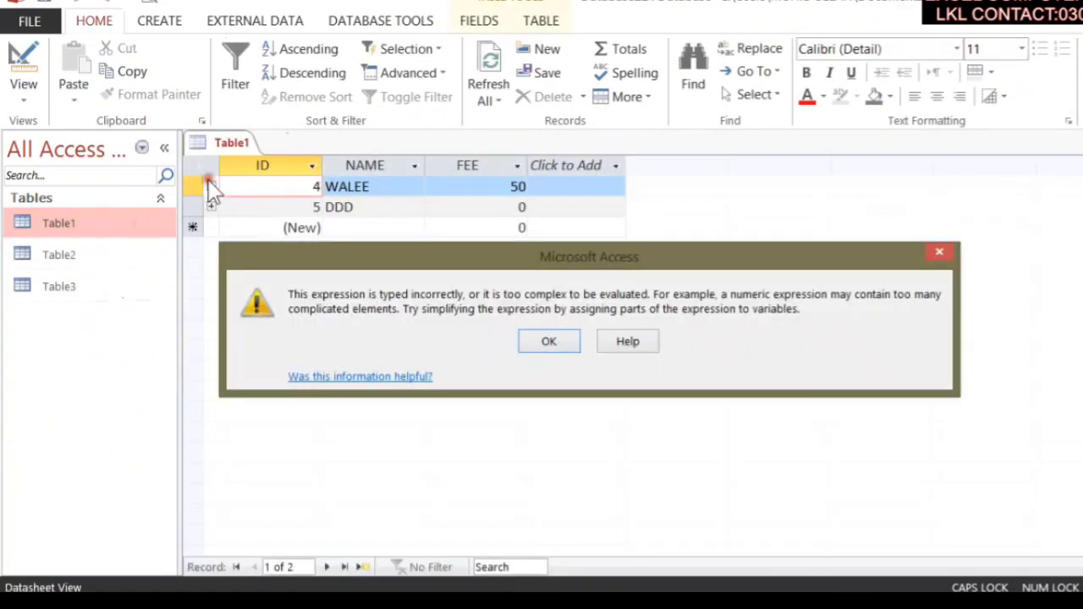
click(547, 347)
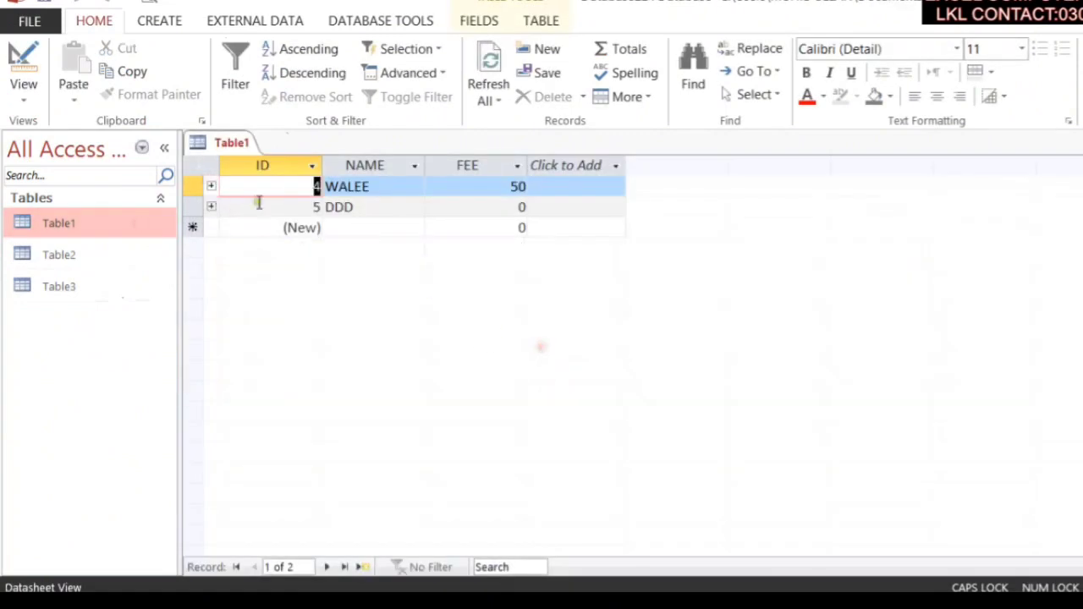
click(212, 207)
click(549, 341)
Step: Reopen the relationships layout and generate a relationship report of Table1 and Table2
click(374, 22)
click(242, 71)
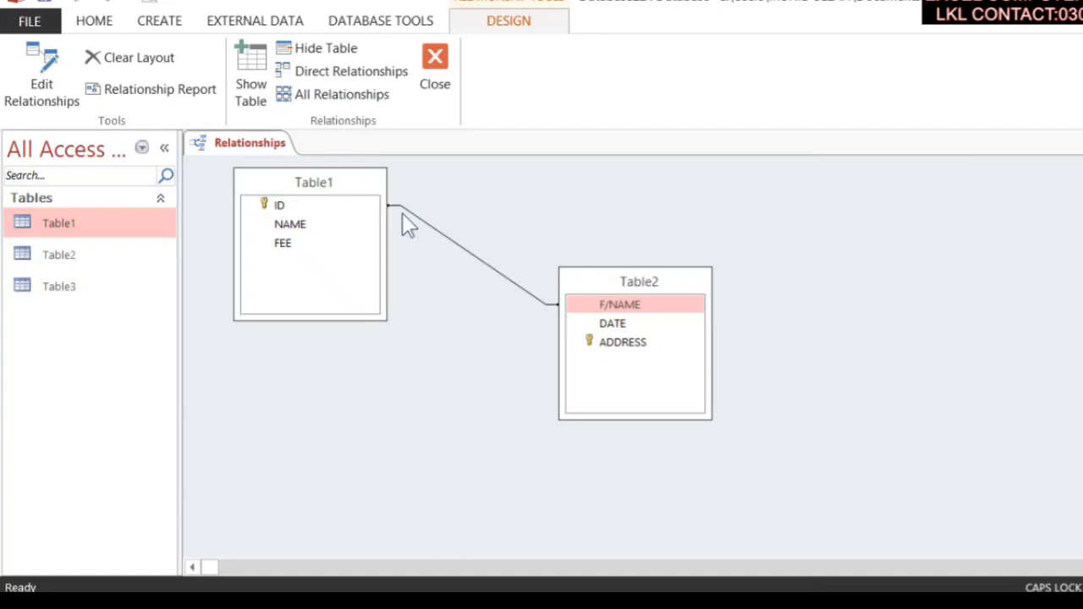
click(34, 78)
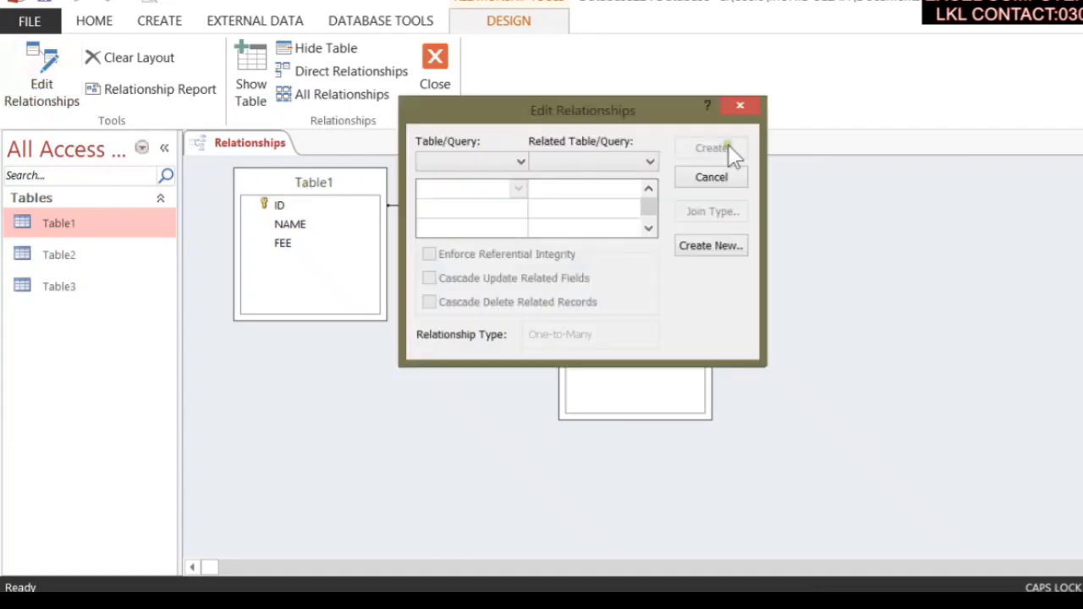
click(741, 107)
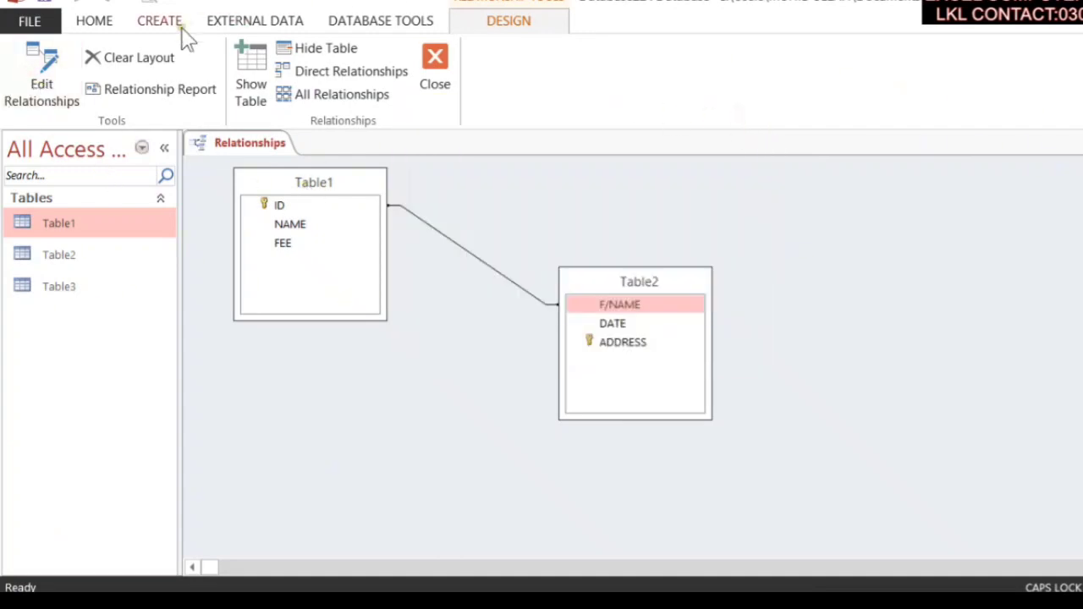
click(128, 68)
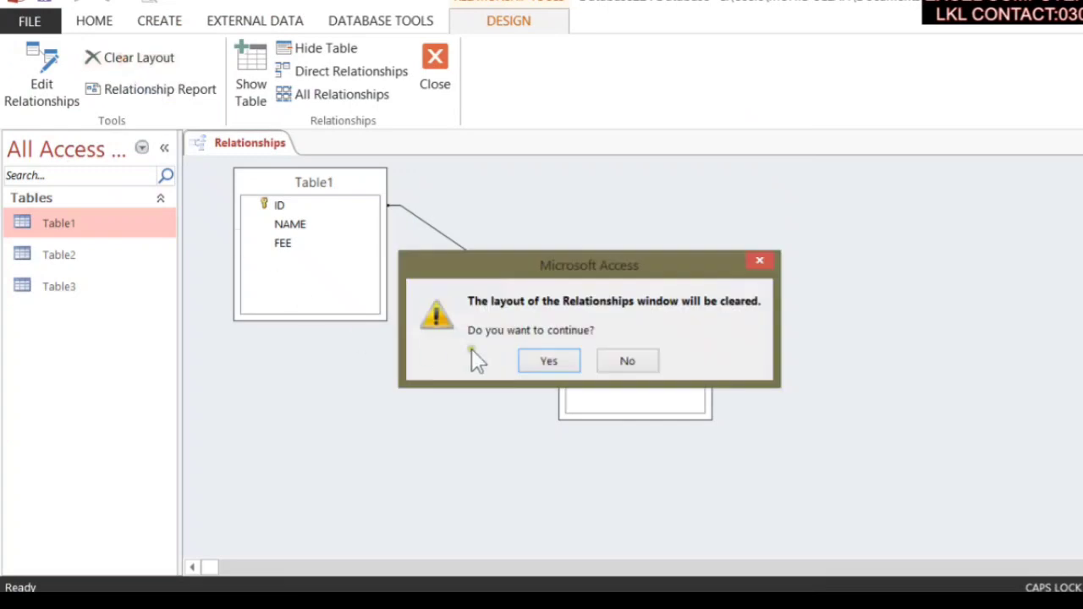
click(630, 356)
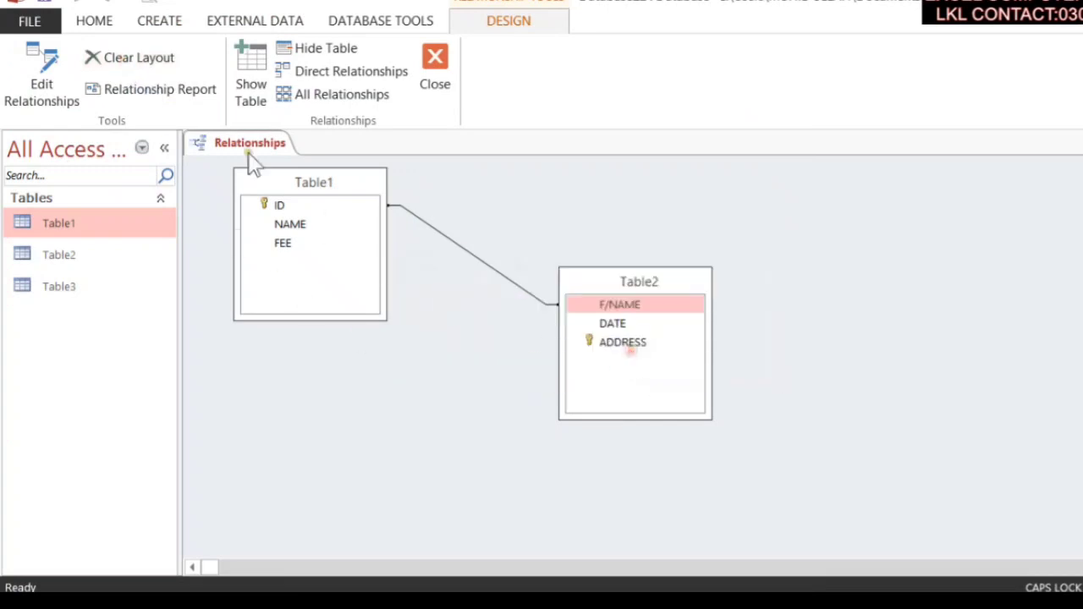
click(142, 93)
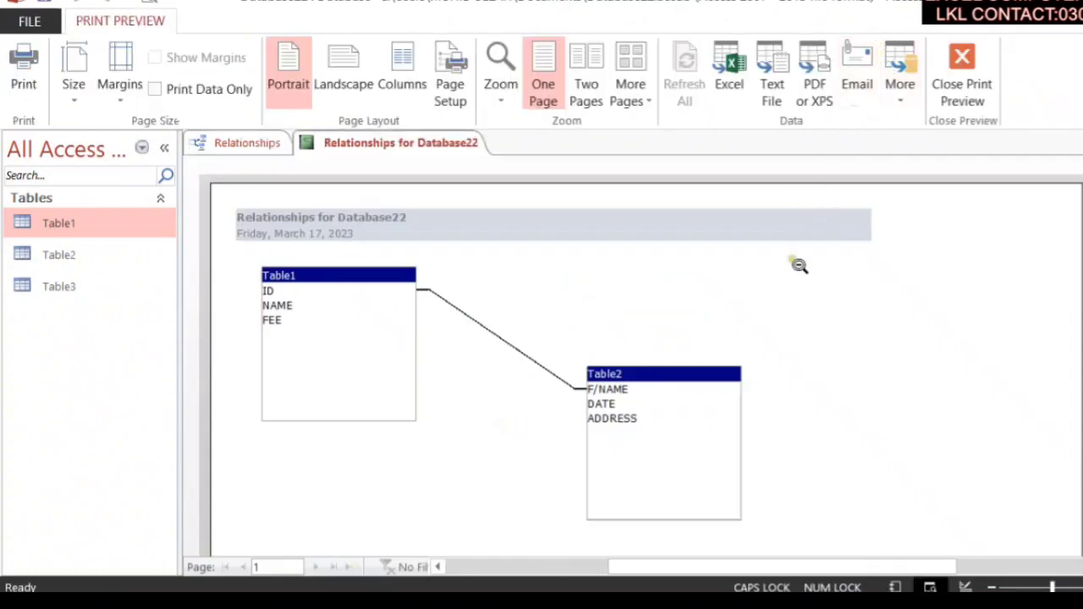
Step: Close the relationship report, saving it as Relationships for Database22
scroll(796, 271, down, 3)
scroll(787, 270, down, 1)
scroll(656, 245, up, 5)
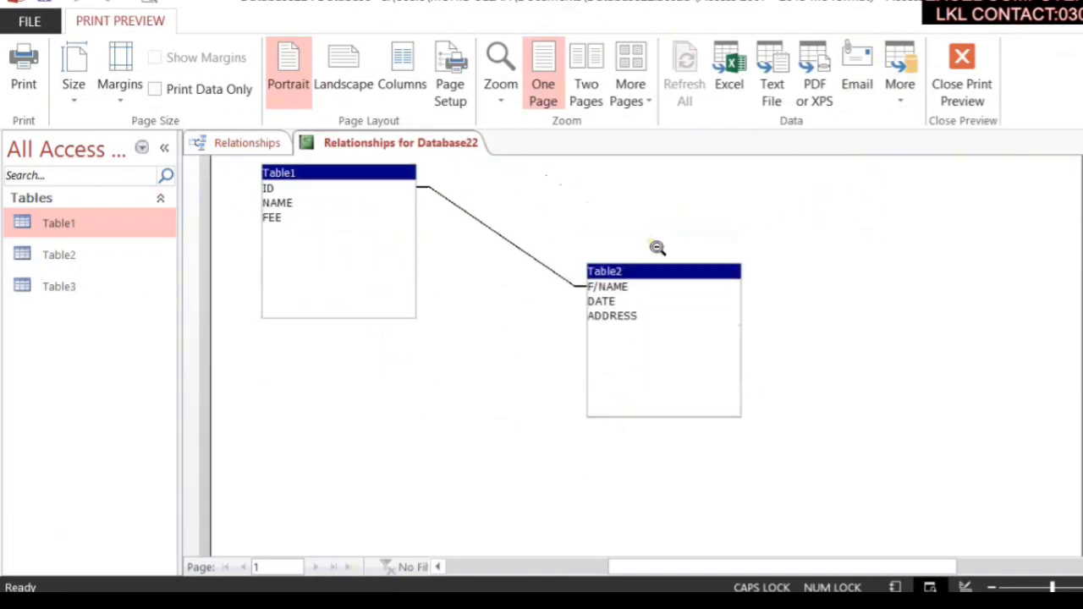
click(1079, 143)
click(496, 367)
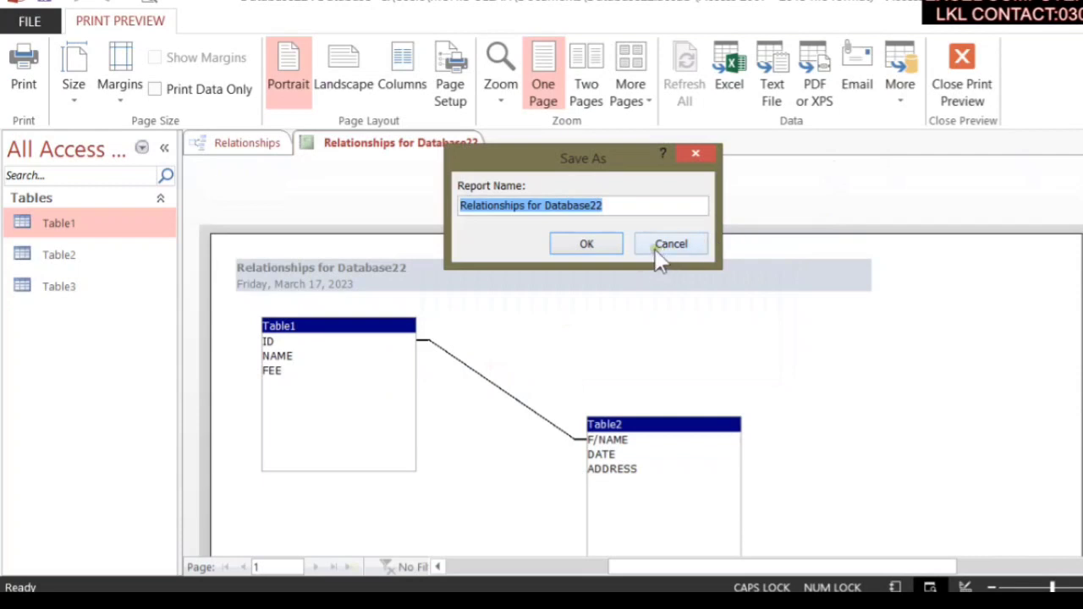
click(605, 245)
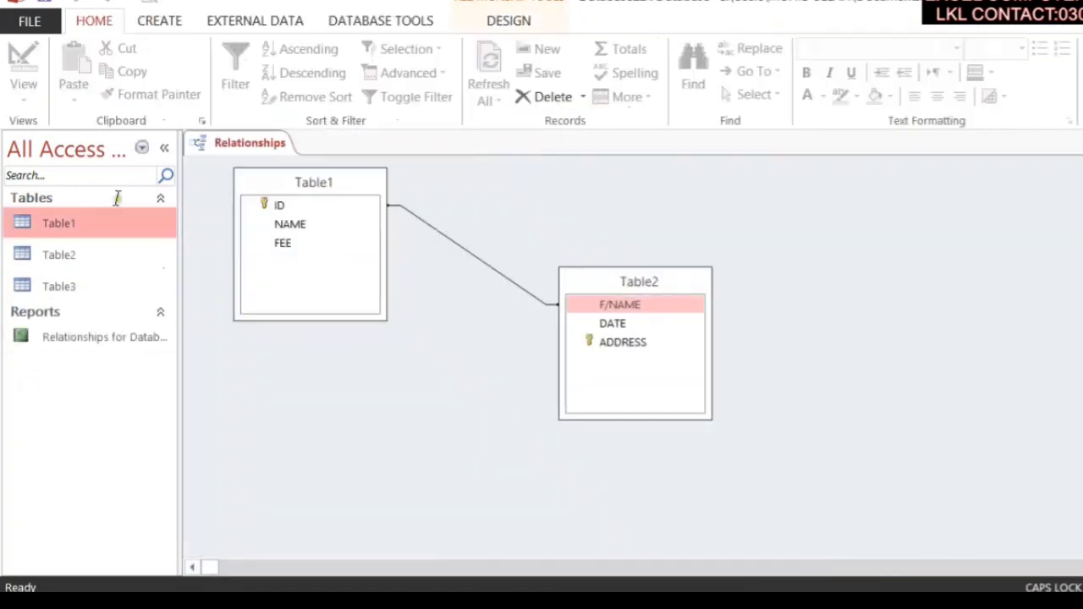
Step: Show the direct relationships and all relationships in the layout, and close it without saving
click(478, 21)
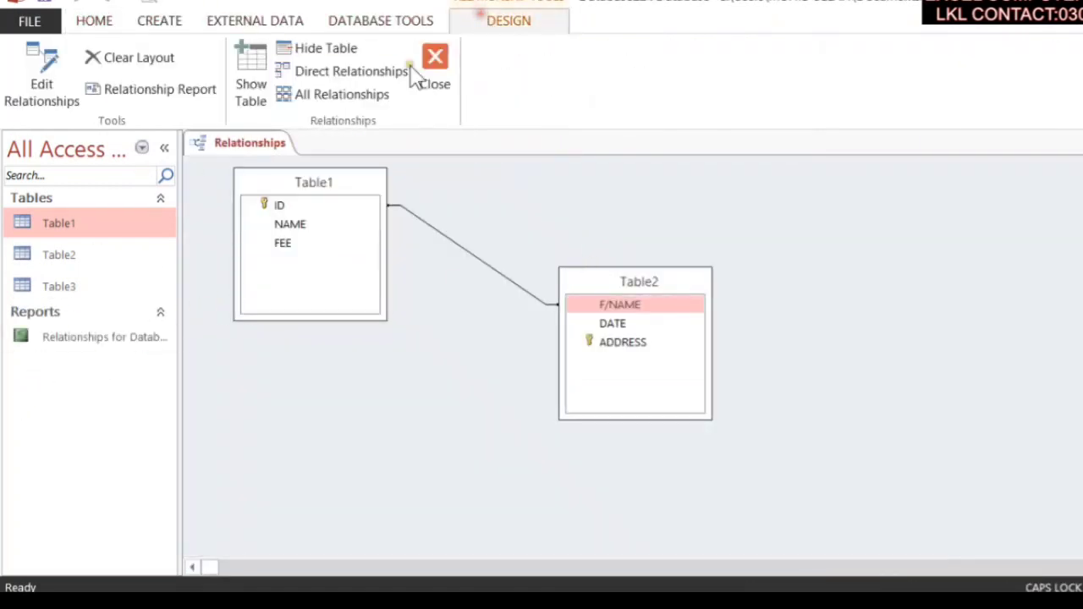
click(318, 78)
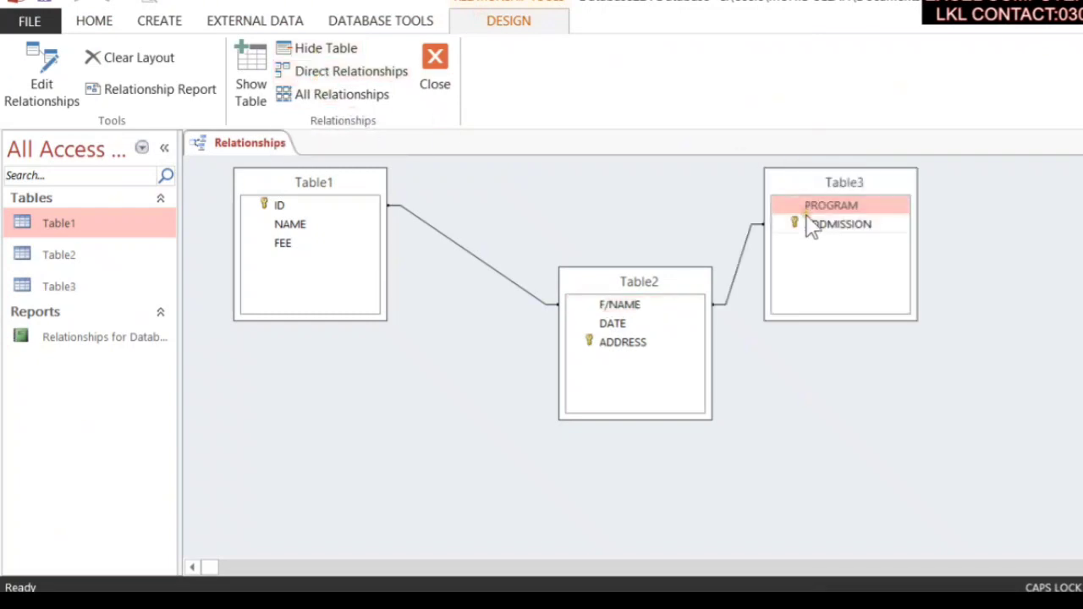
click(336, 102)
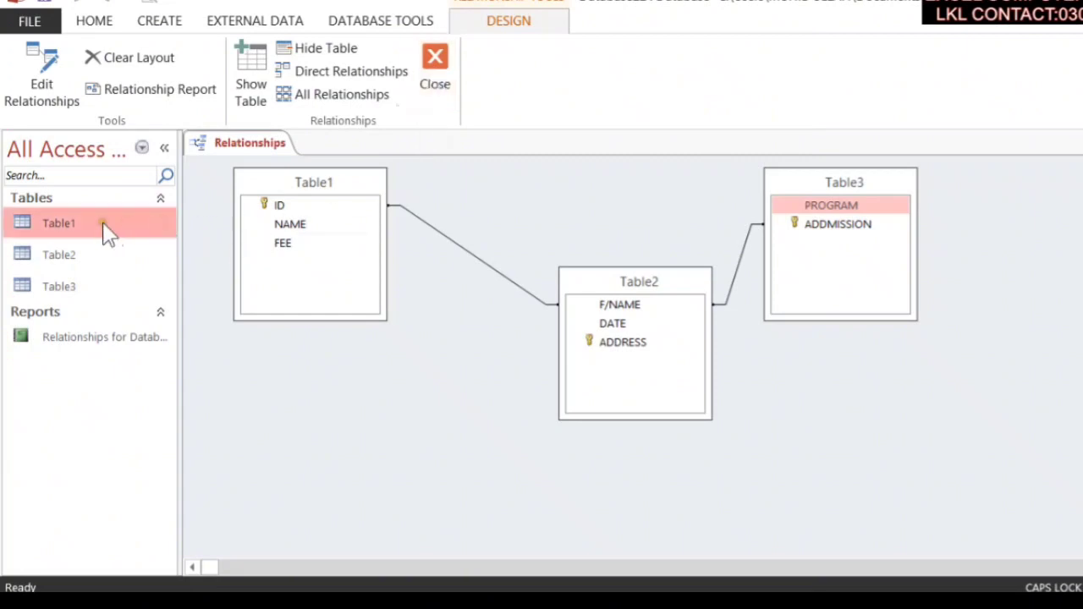
key(ctrl+w)
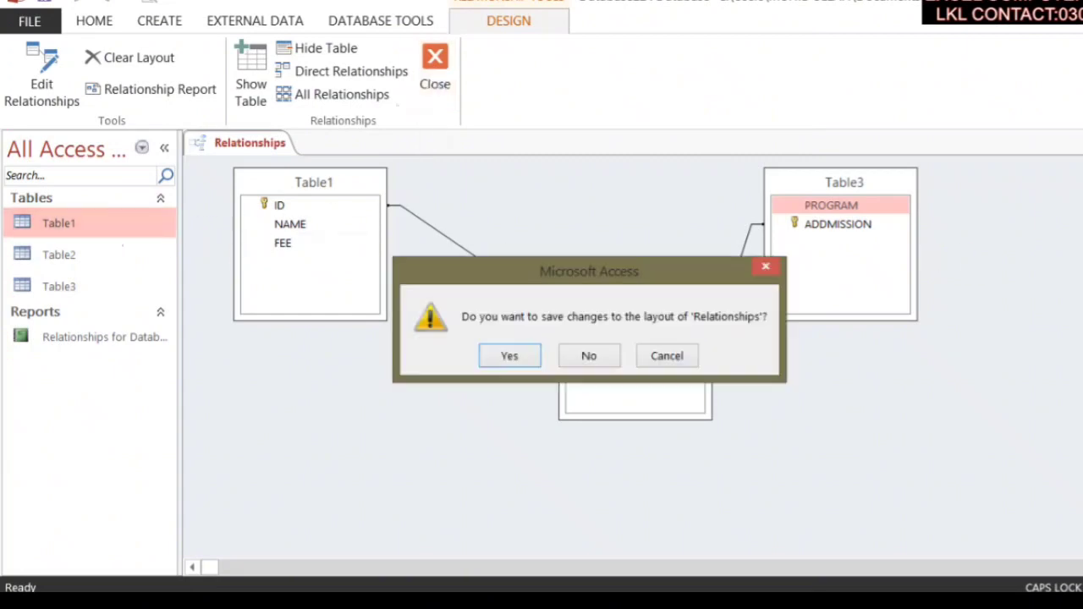
click(587, 359)
Step: Close the current database and open the existing Database19
click(31, 22)
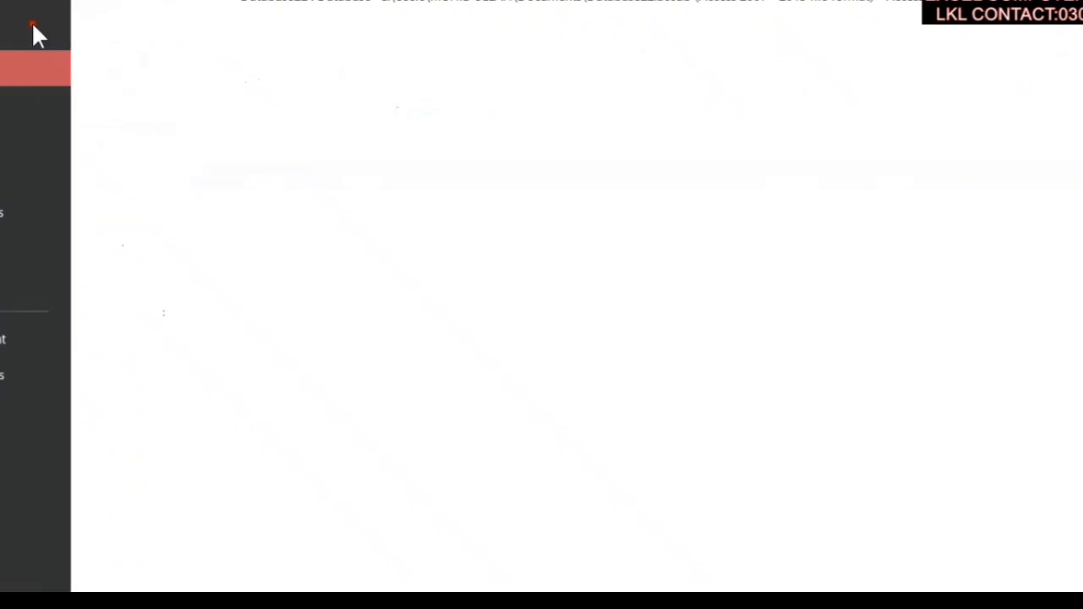
click(107, 284)
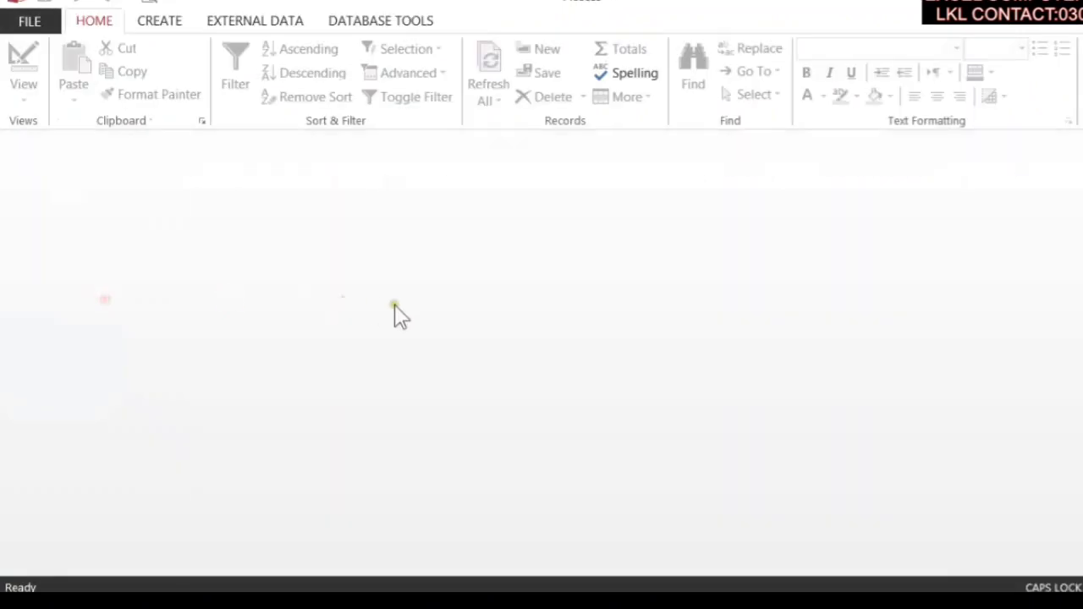
click(32, 22)
click(74, 139)
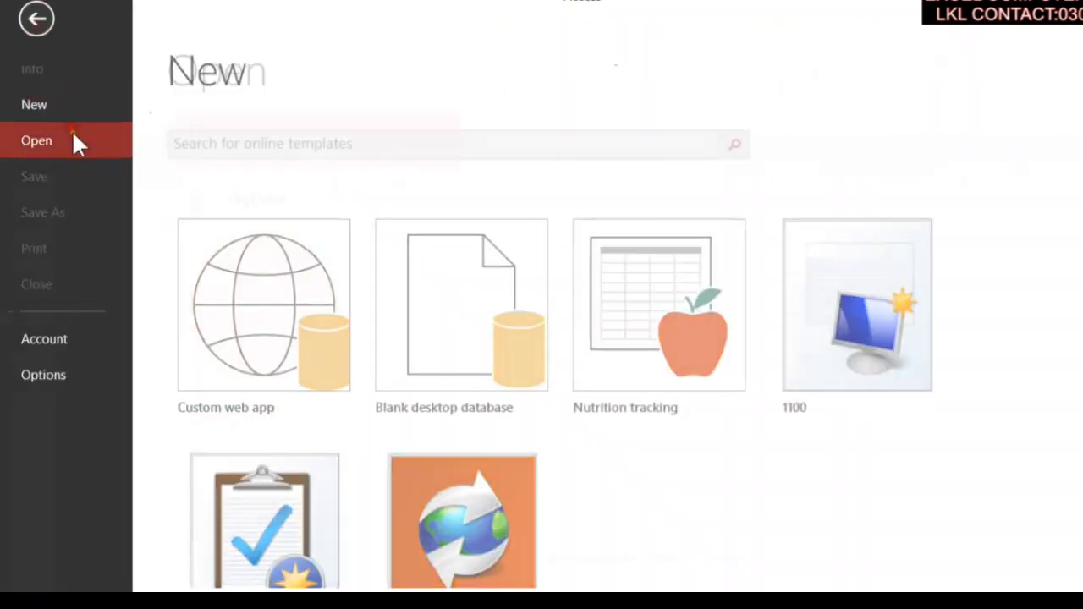
click(609, 235)
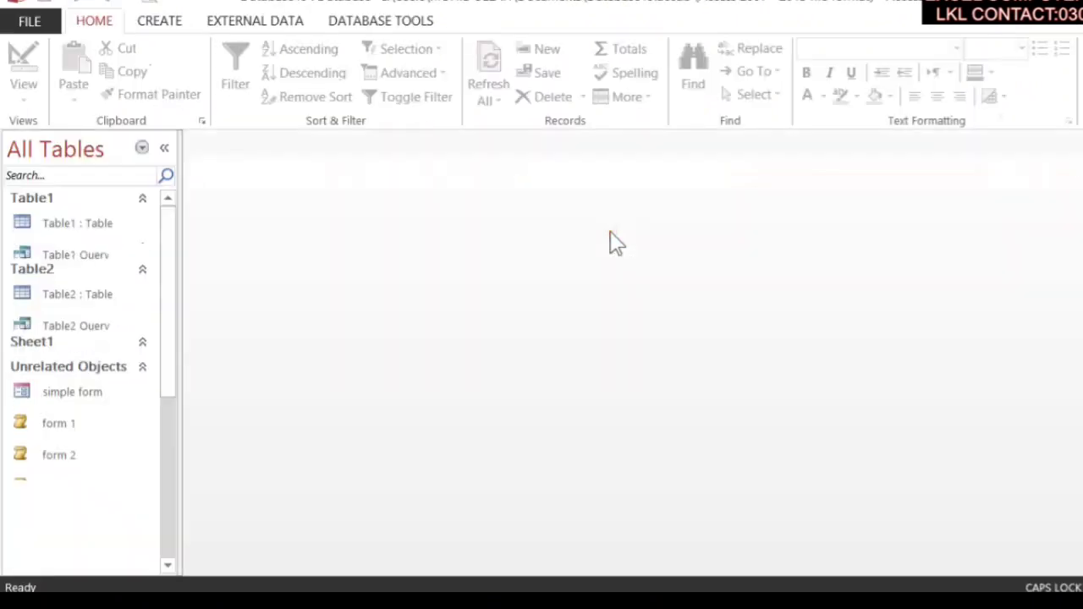
Step: Open the relationships layout, move Table2 below and to the right of Table1, and save the layout on closing
click(388, 23)
click(240, 68)
drag(499, 366, 715, 357)
click(316, 225)
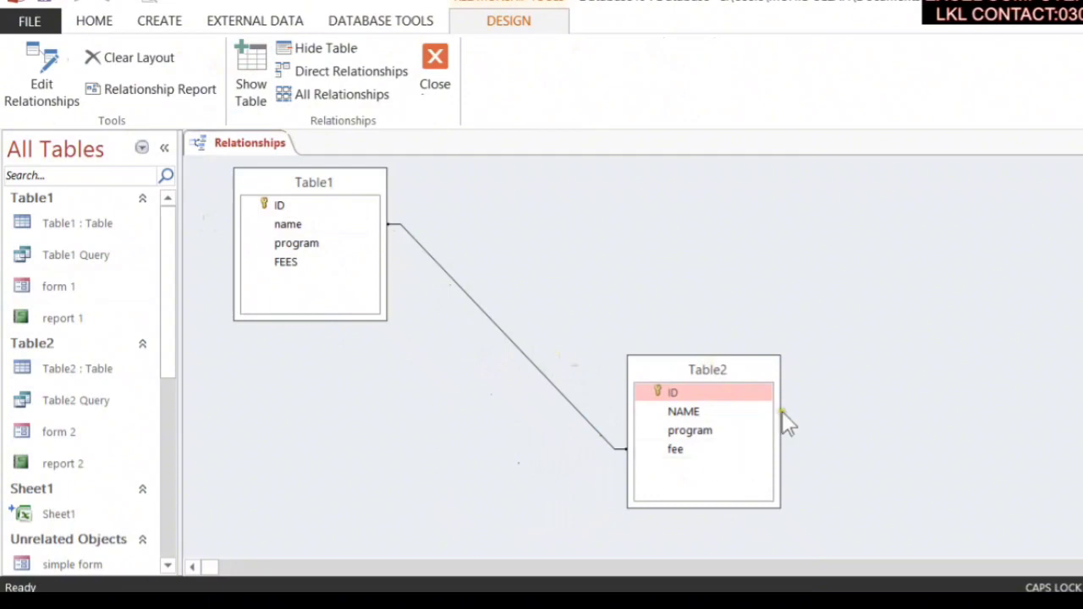
click(738, 427)
key(ctrl+w)
click(510, 363)
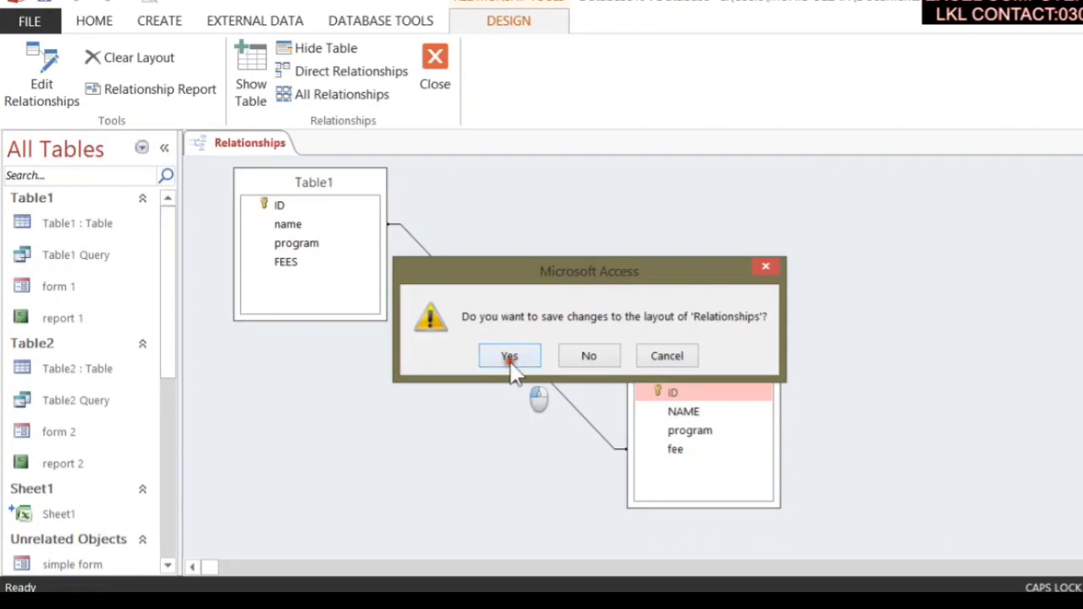
Step: Open Table1 and try to expand the subrecords of its first two records
double_click(96, 225)
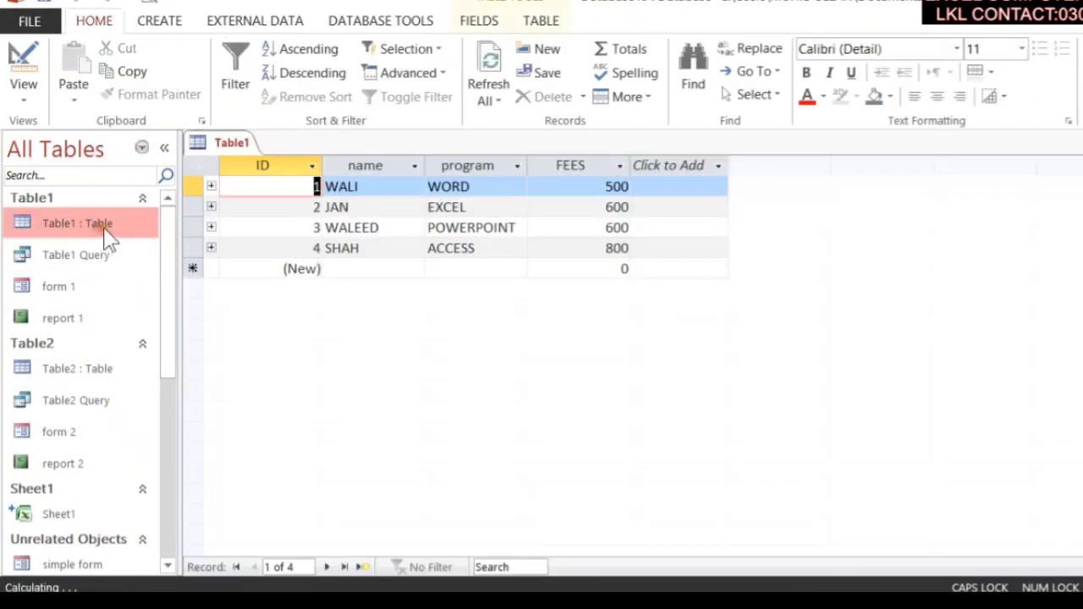
click(211, 186)
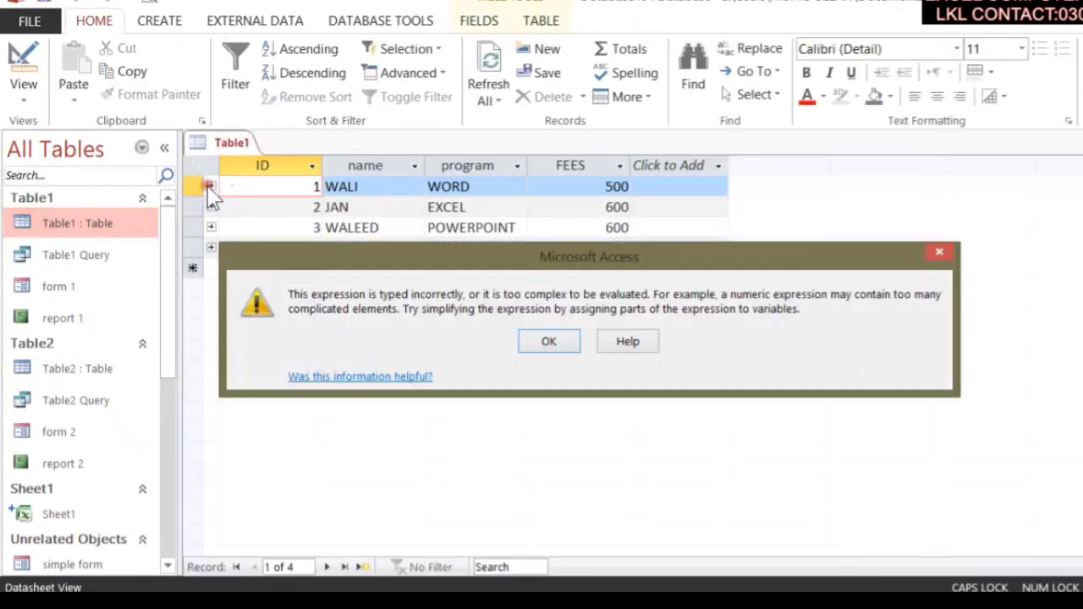
click(548, 343)
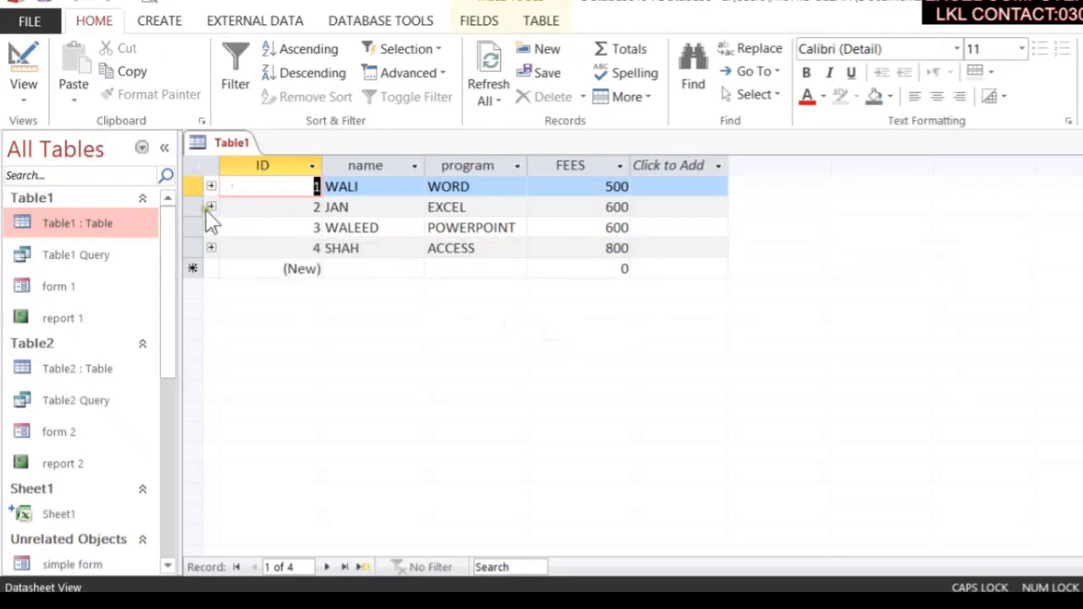
click(211, 206)
click(550, 341)
Step: Reopen the relationships layout and load the Table1–Table2 relationship for editing with Table1 as the primary table
click(343, 22)
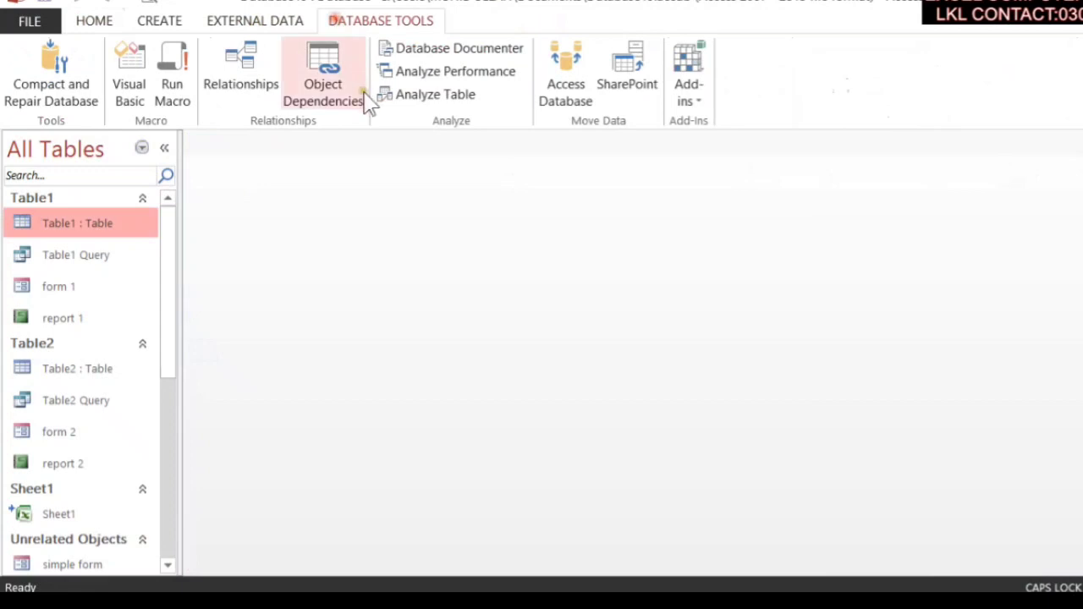
click(250, 93)
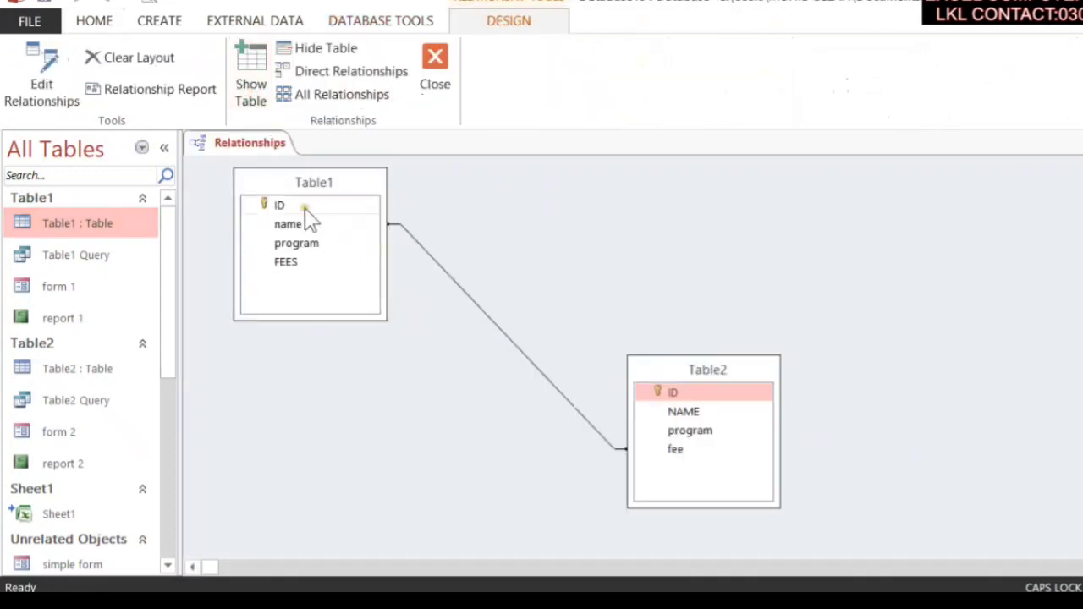
click(336, 197)
double_click(340, 210)
click(454, 162)
click(453, 179)
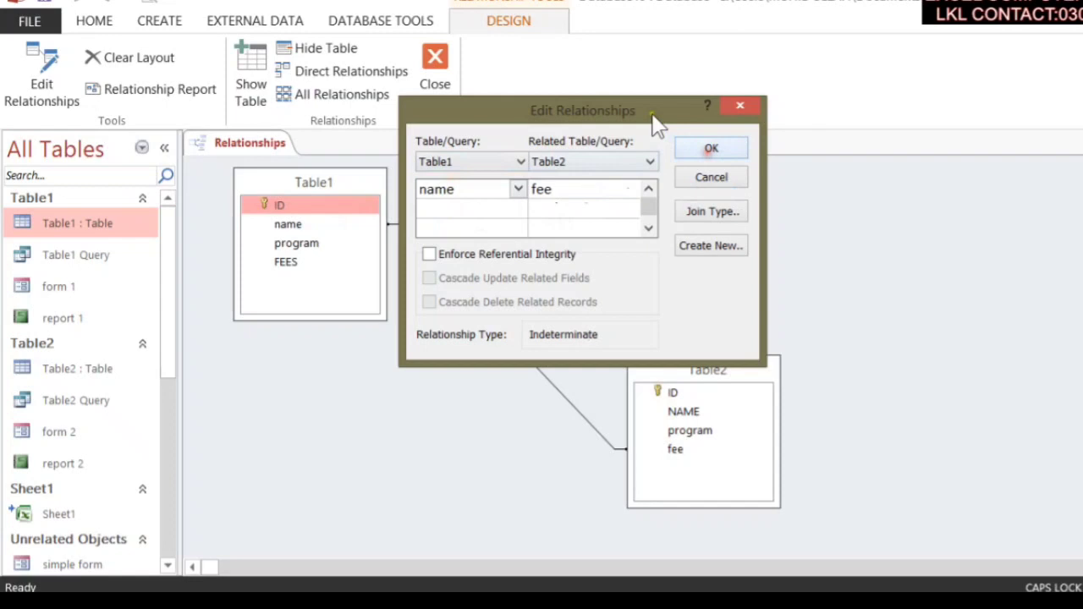
Step: Link Table1's ID field to Table2's NAME field and apply the relationship
drag(655, 117, 800, 131)
click(666, 205)
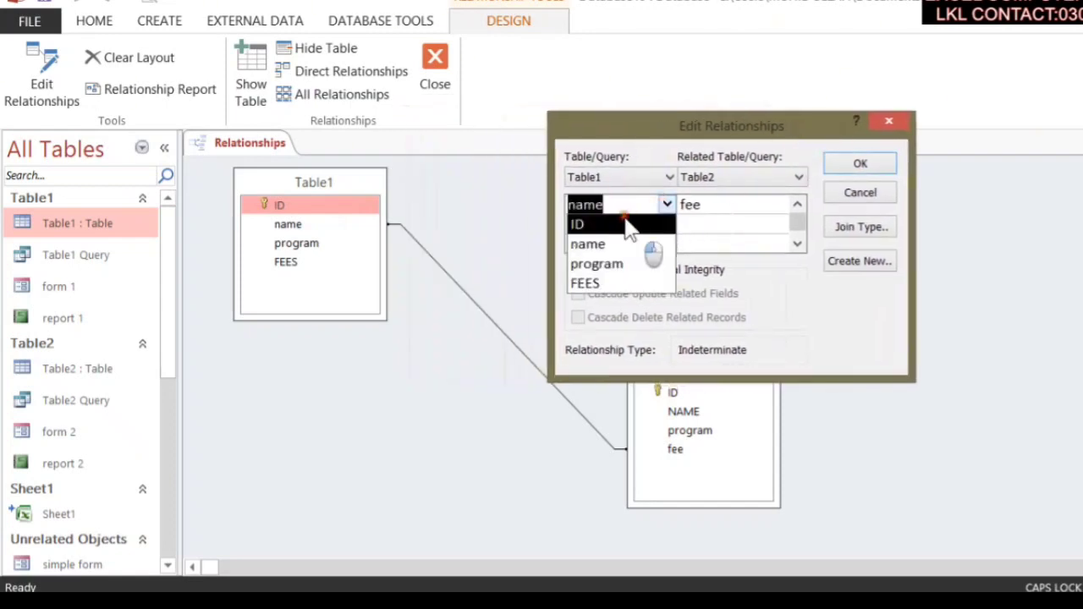
click(628, 221)
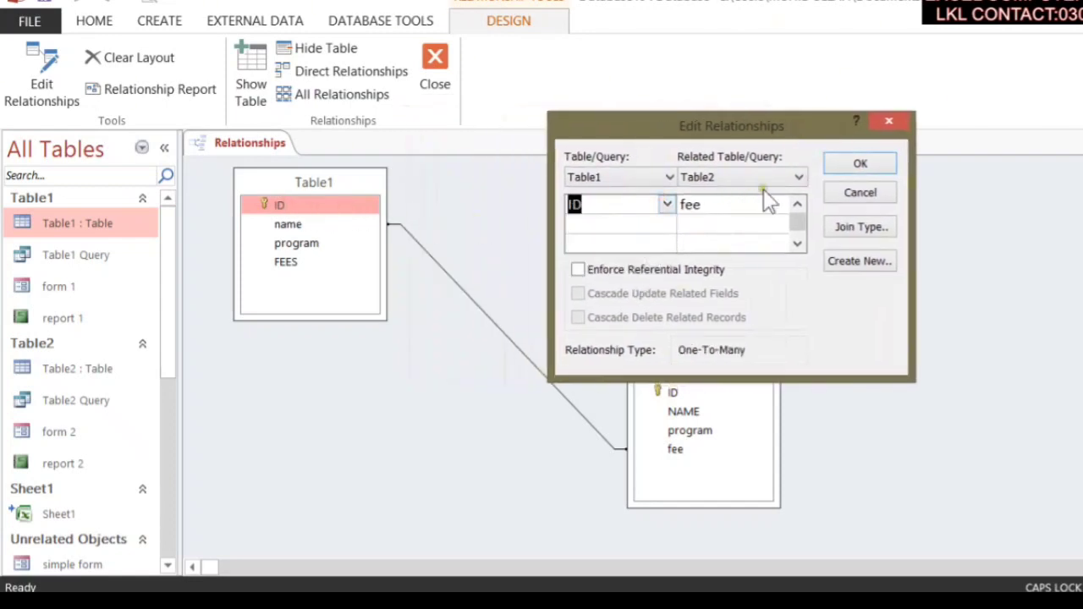
drag(786, 127, 931, 28)
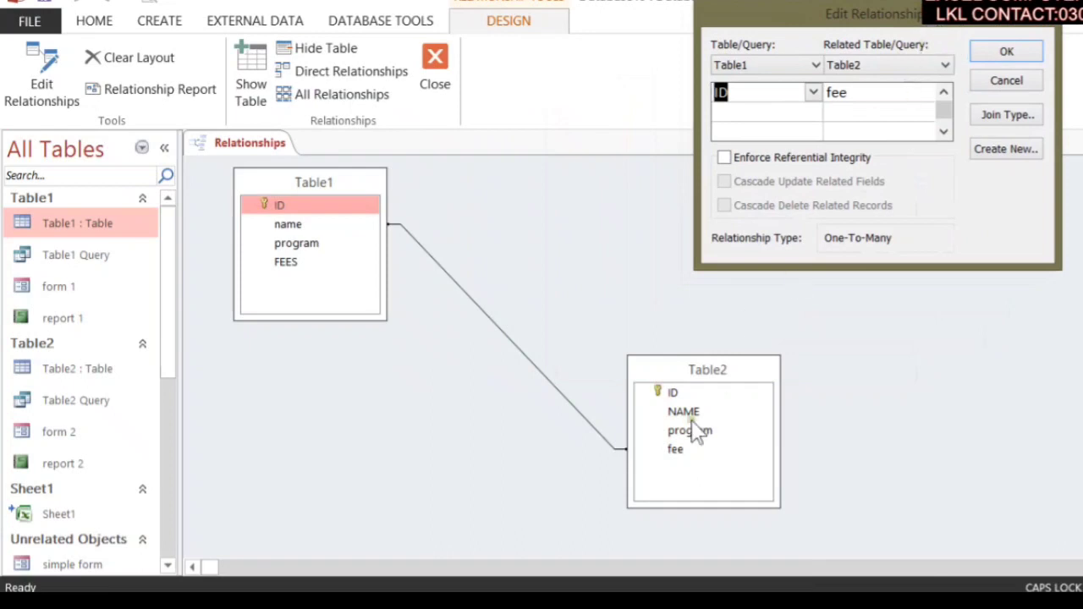
click(923, 91)
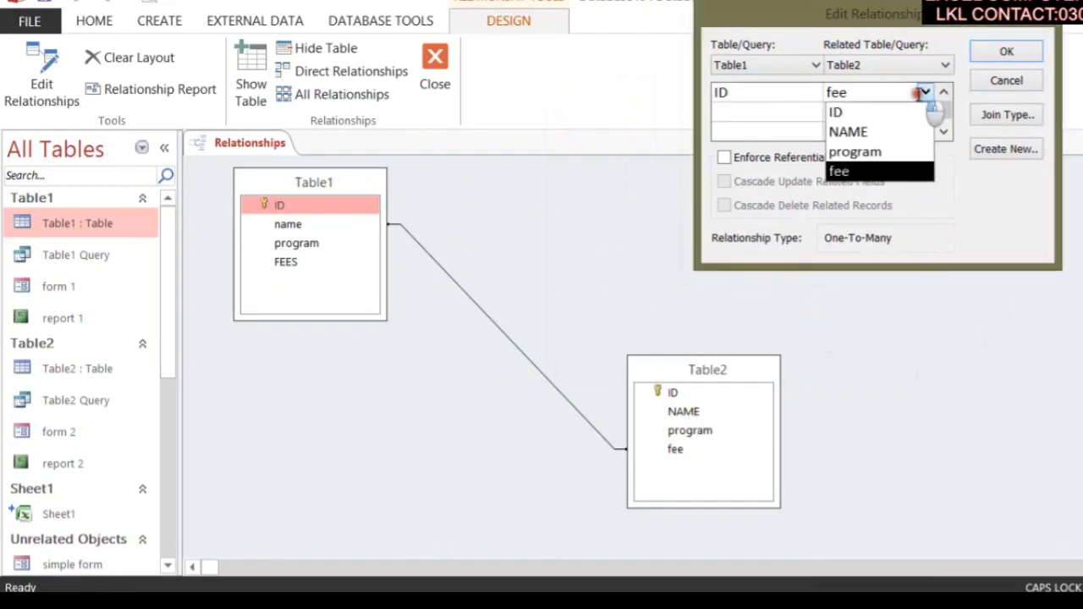
click(849, 133)
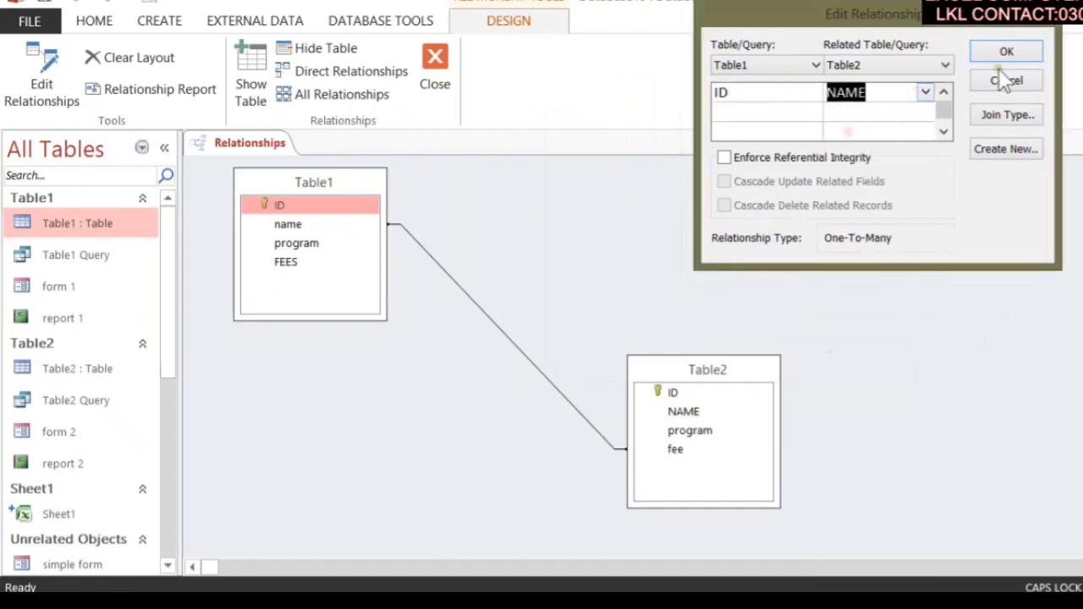
click(1006, 52)
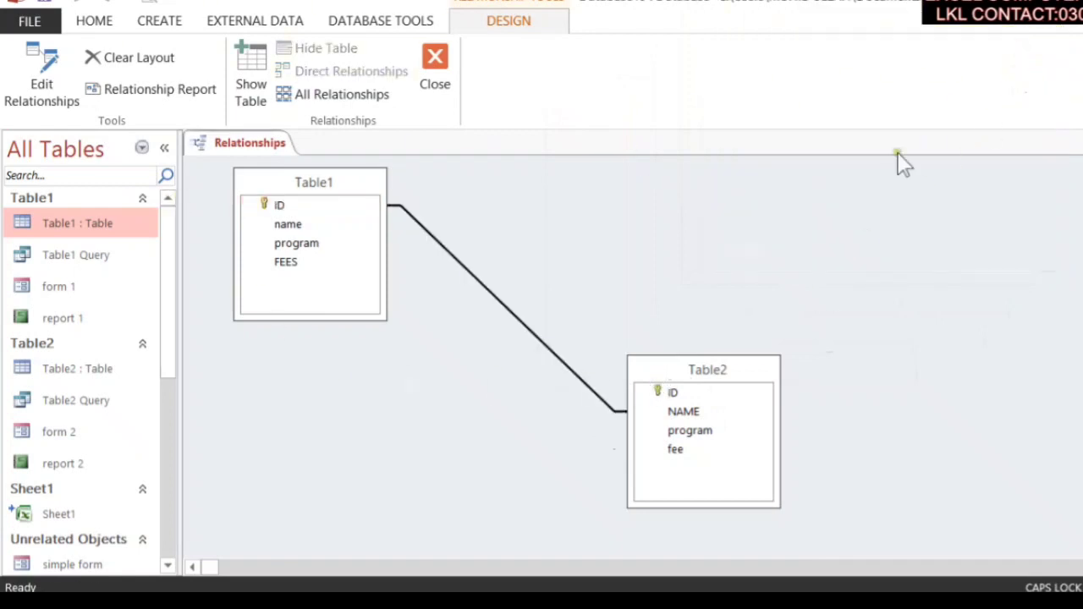
Step: Close the relationships layout, reopen Table1 and try to expand the subrecords of its first and fourth records
key(ctrl+w)
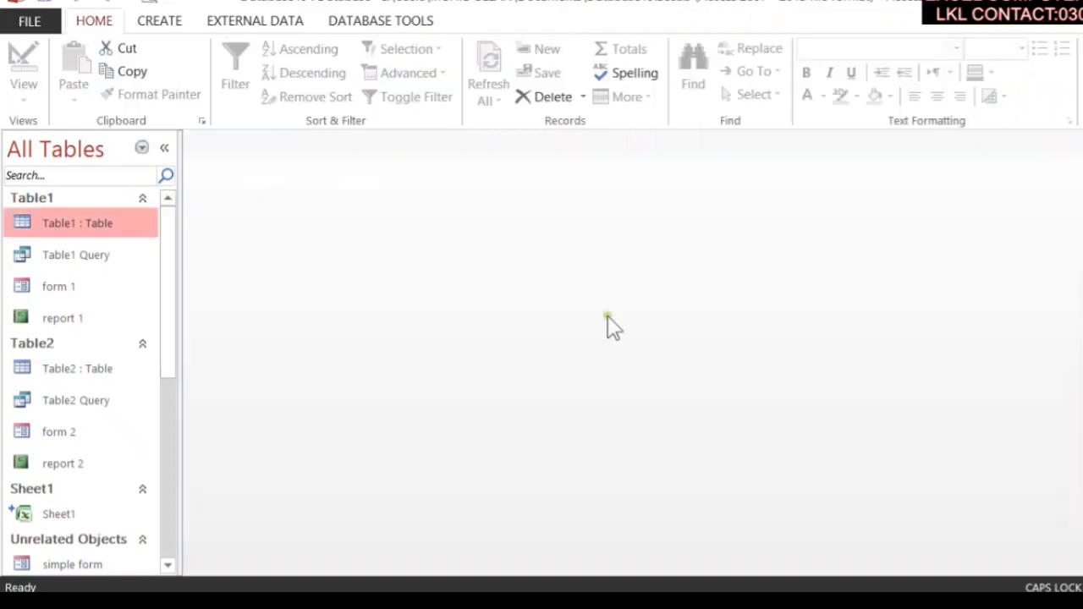
double_click(93, 231)
click(212, 187)
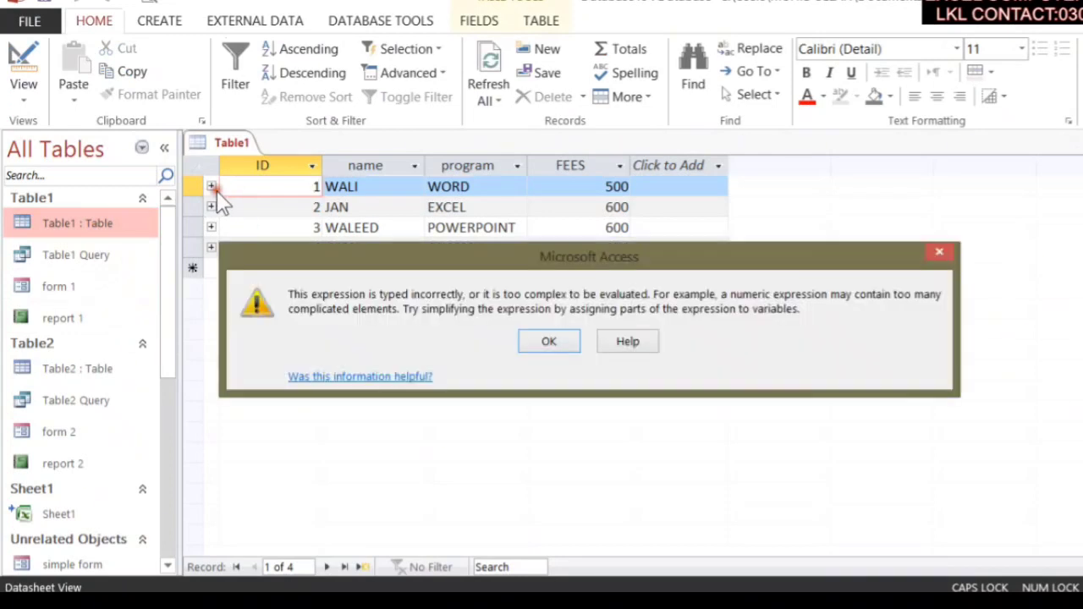
click(541, 342)
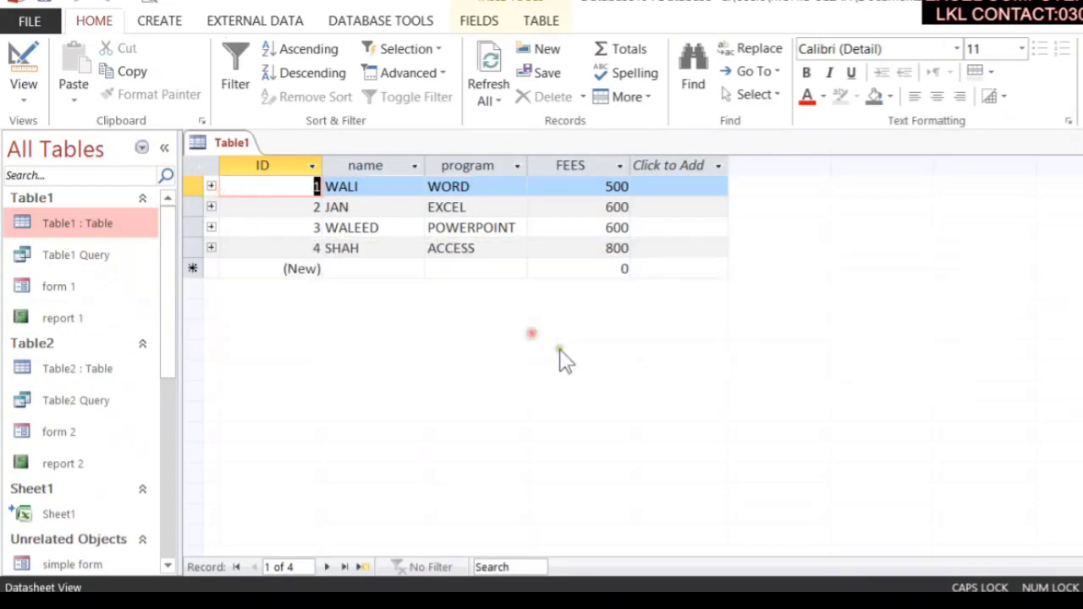
click(210, 247)
click(578, 335)
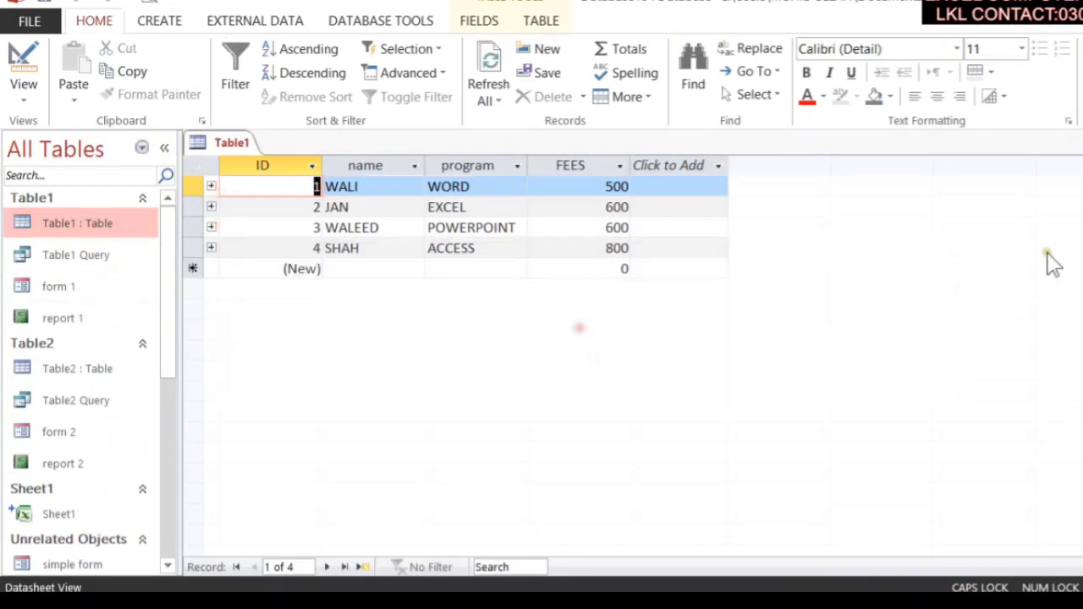
Step: Close Table1 and the Database19 database
key(ctrl+w)
click(70, 292)
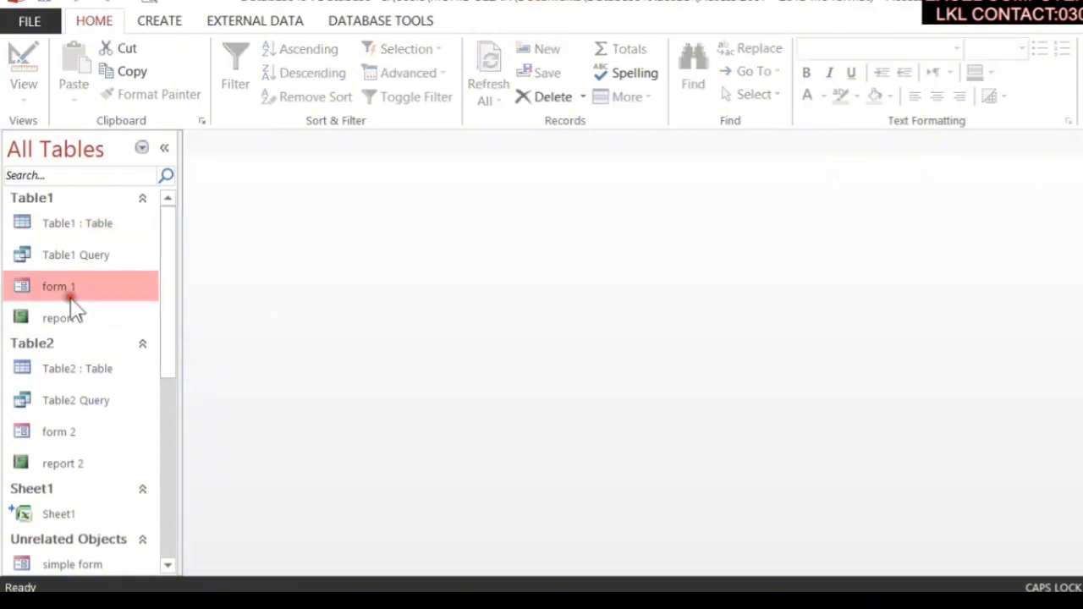
click(31, 20)
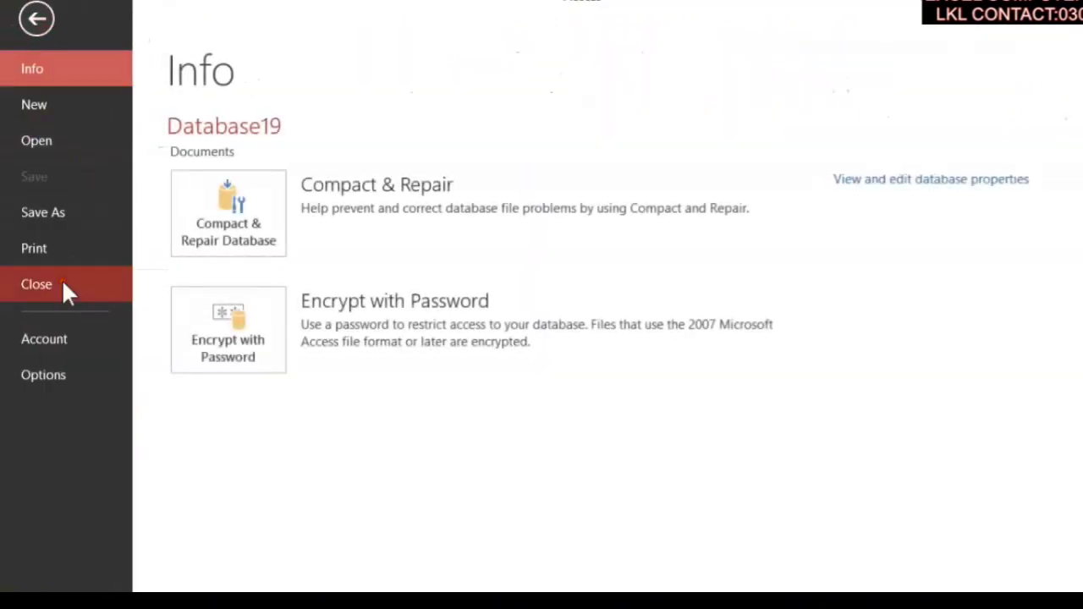
click(65, 287)
Step: Create a blank desktop database named Database23.accdb and close its default table
click(31, 17)
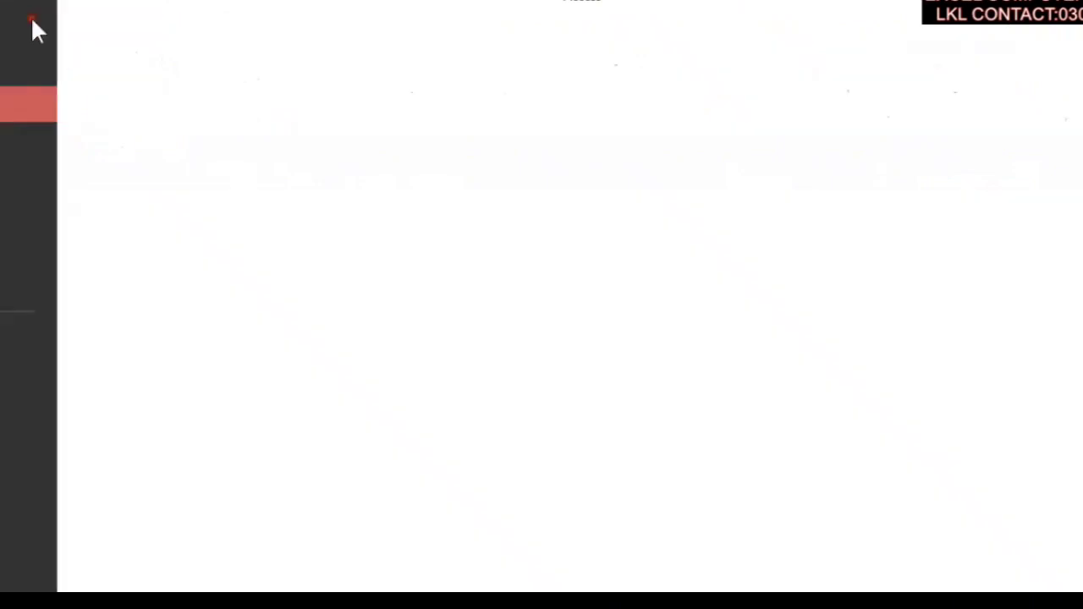
click(401, 360)
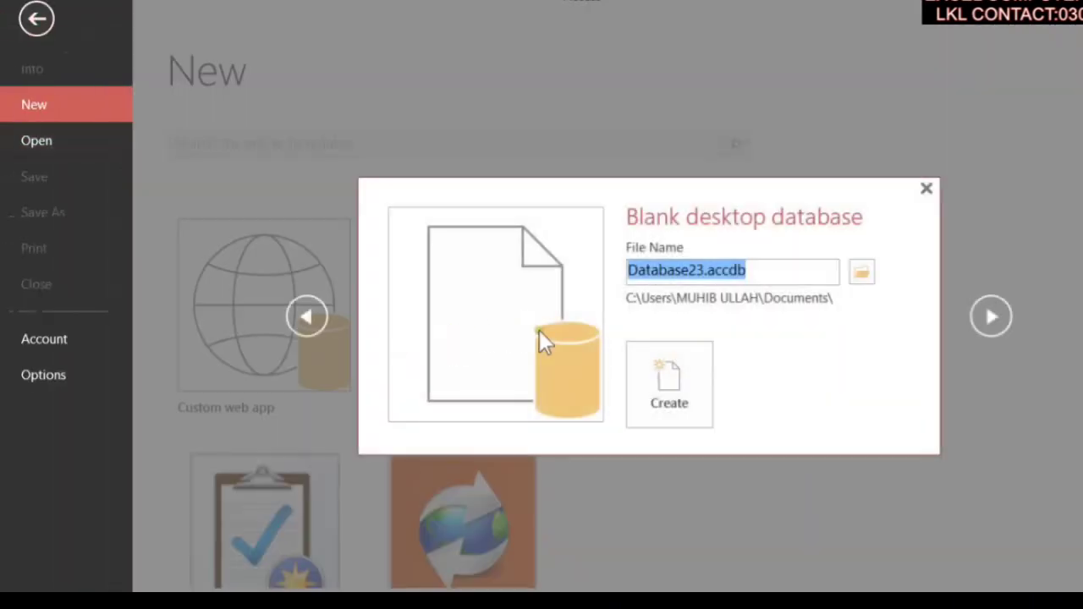
click(599, 381)
click(157, 25)
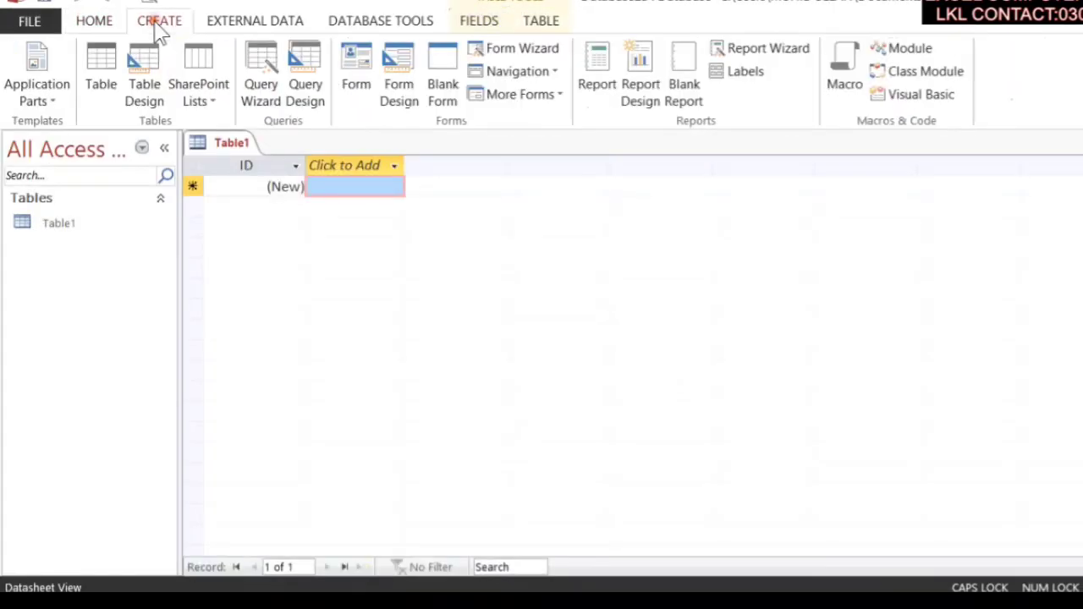
click(1076, 144)
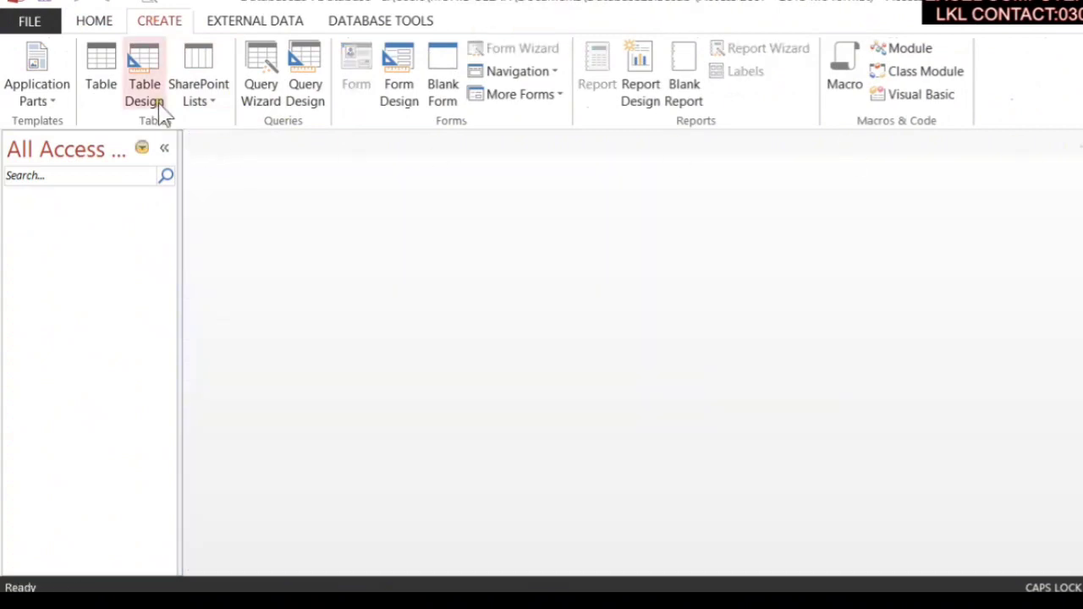
Step: Create a table in Design view with an ID field of type AutoNumber and a NAME field of type Short Text
click(147, 91)
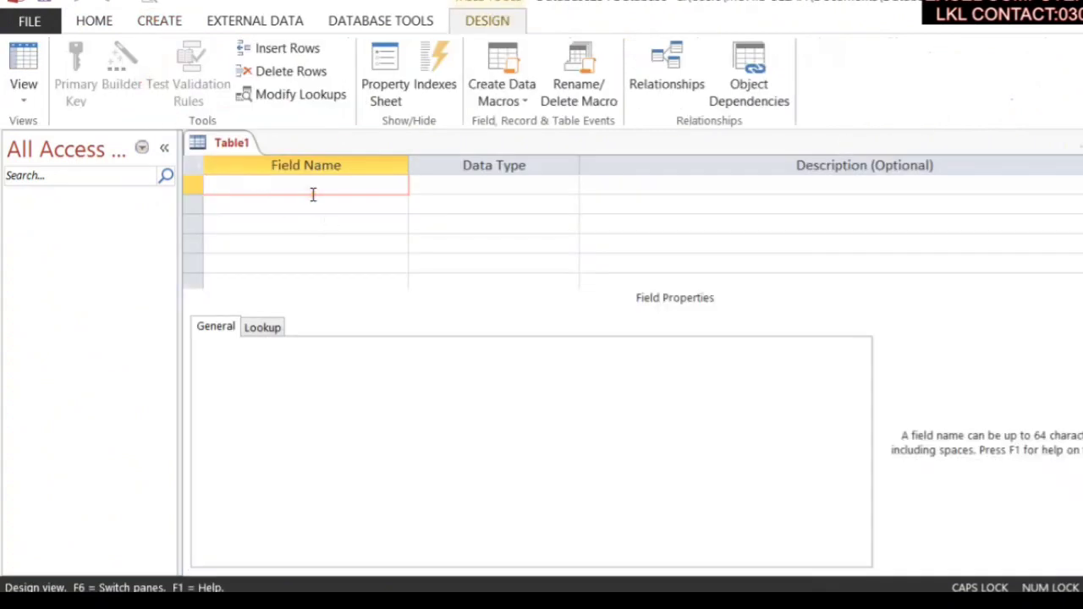
click(478, 188)
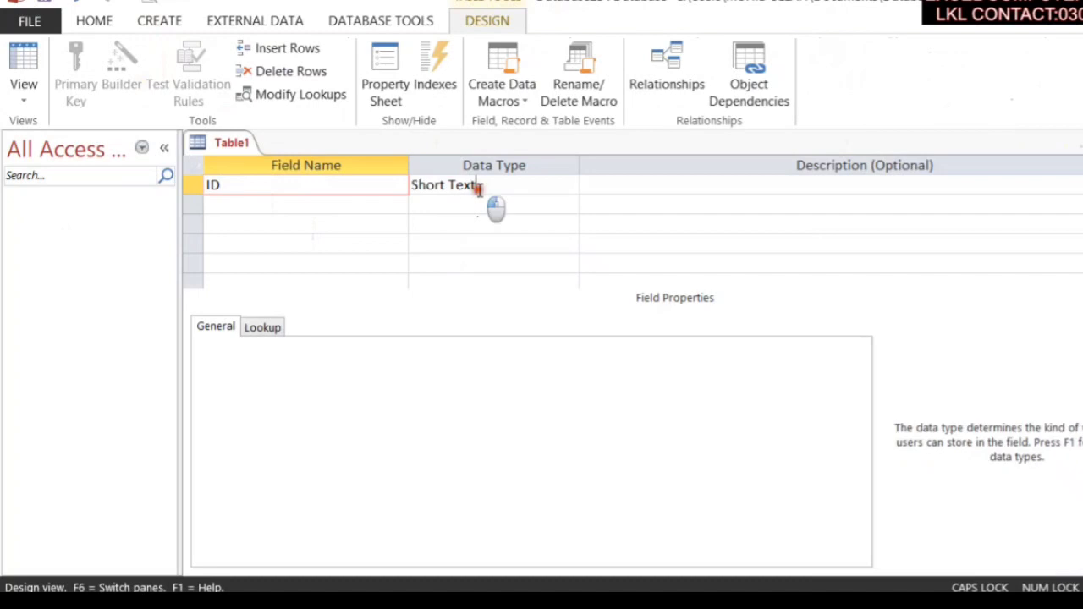
text(A)
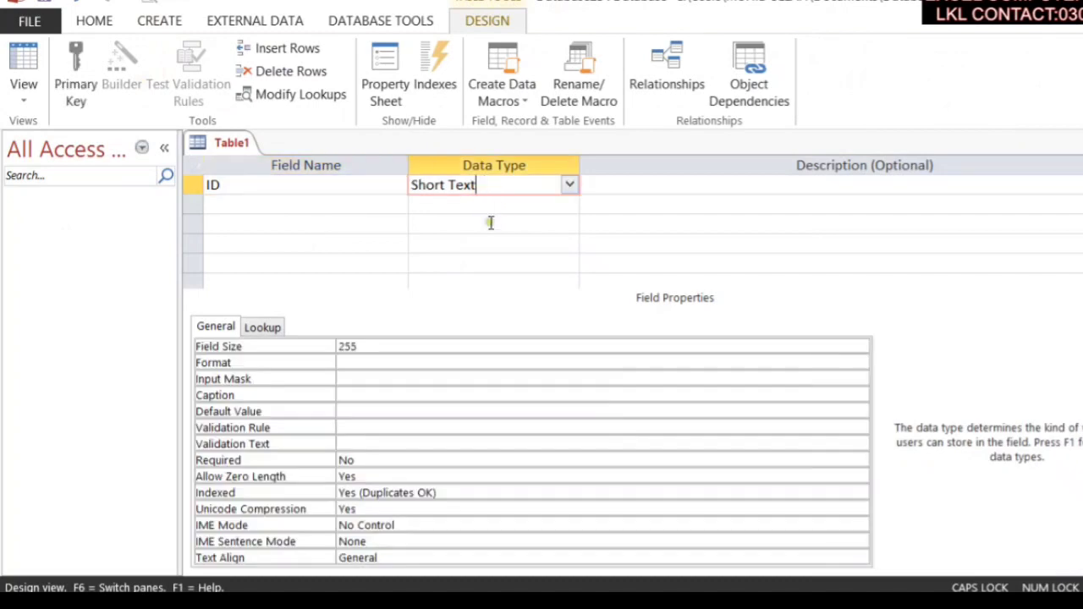
text(A)
key(BackSpace)
key(BackSpace)
key(BackSpace)
click(567, 186)
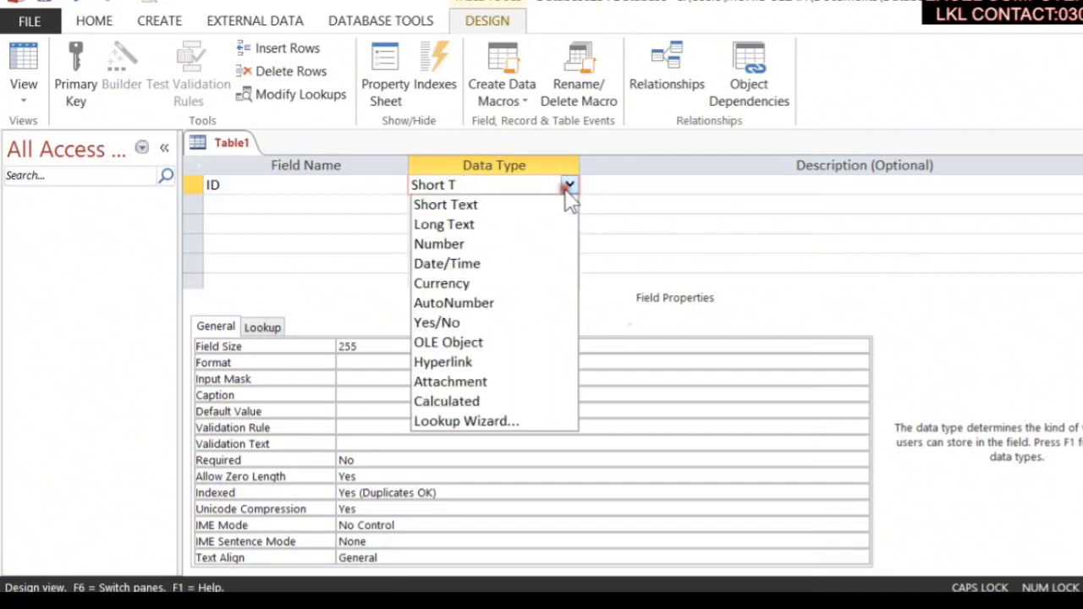
click(512, 304)
click(262, 202)
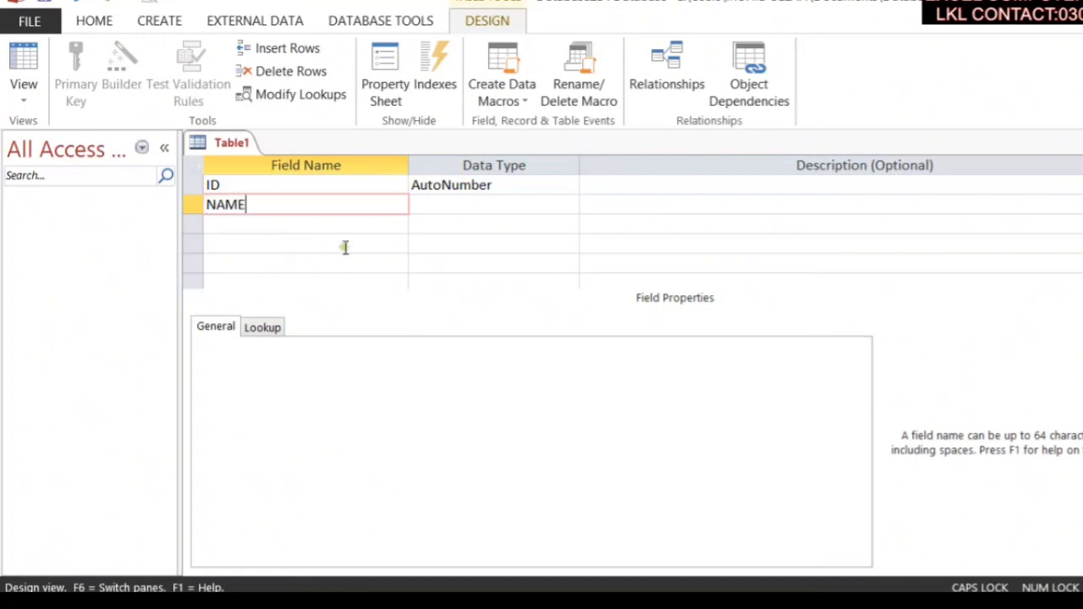
click(465, 205)
click(505, 353)
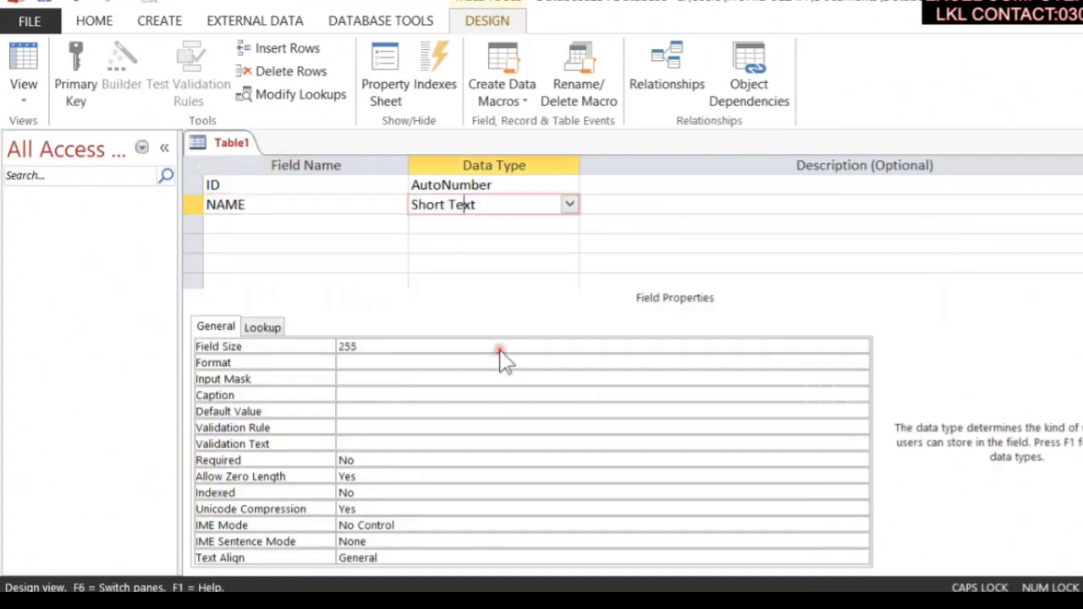
Step: Save the table as Table1 with a primary key, and view its empty datasheet before closing it
key(ctrl+F4)
click(508, 356)
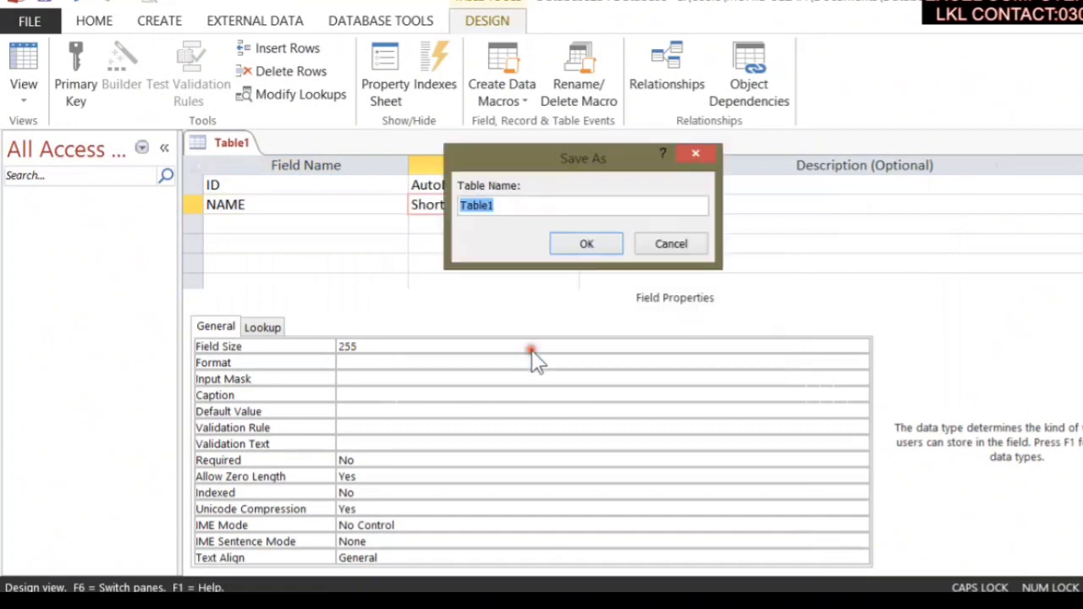
click(575, 247)
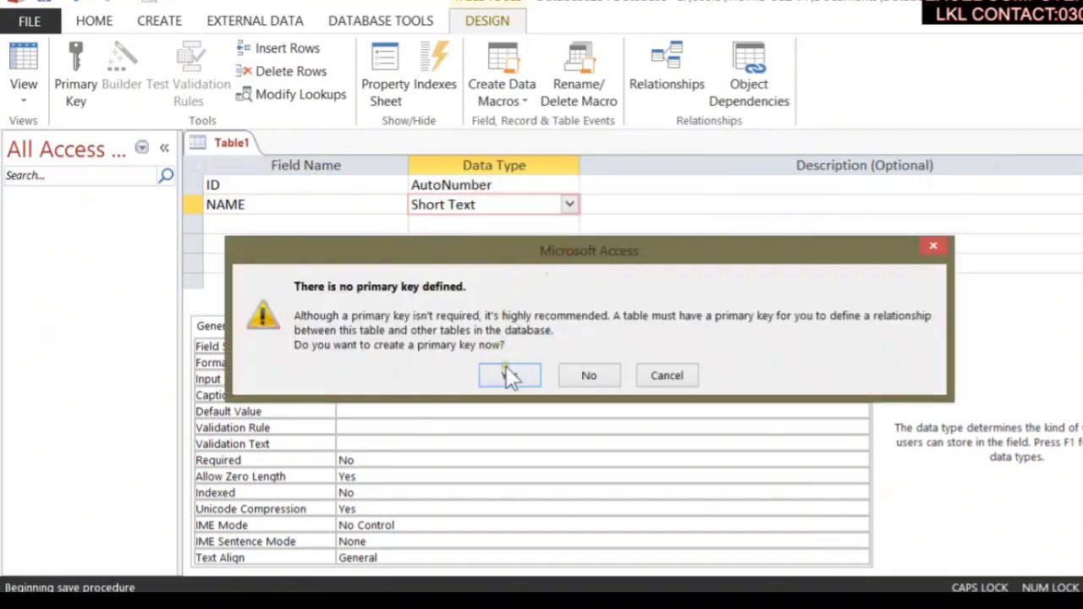
click(511, 379)
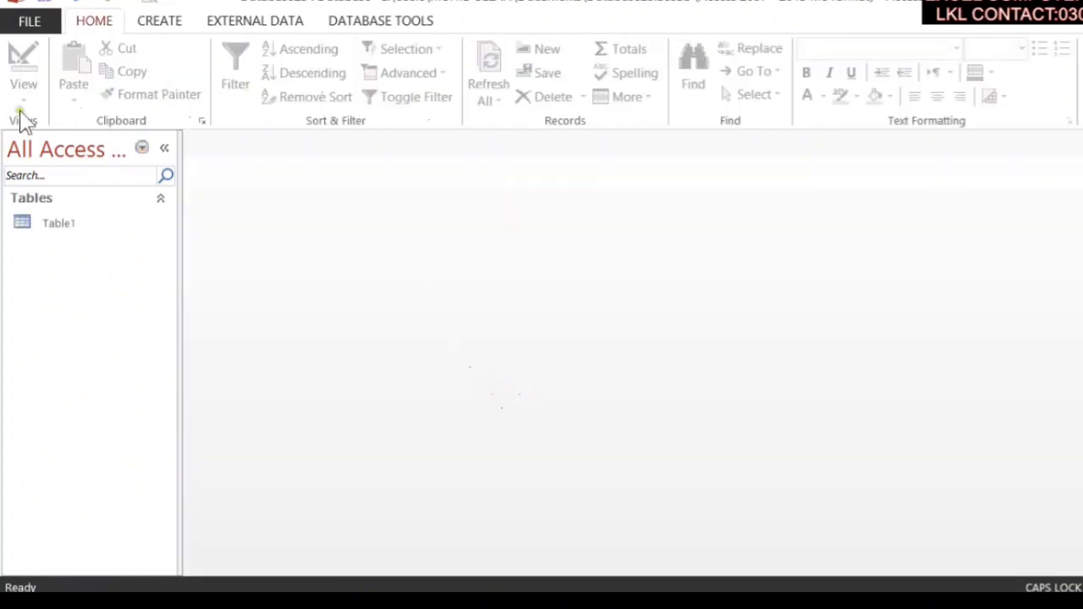
double_click(102, 227)
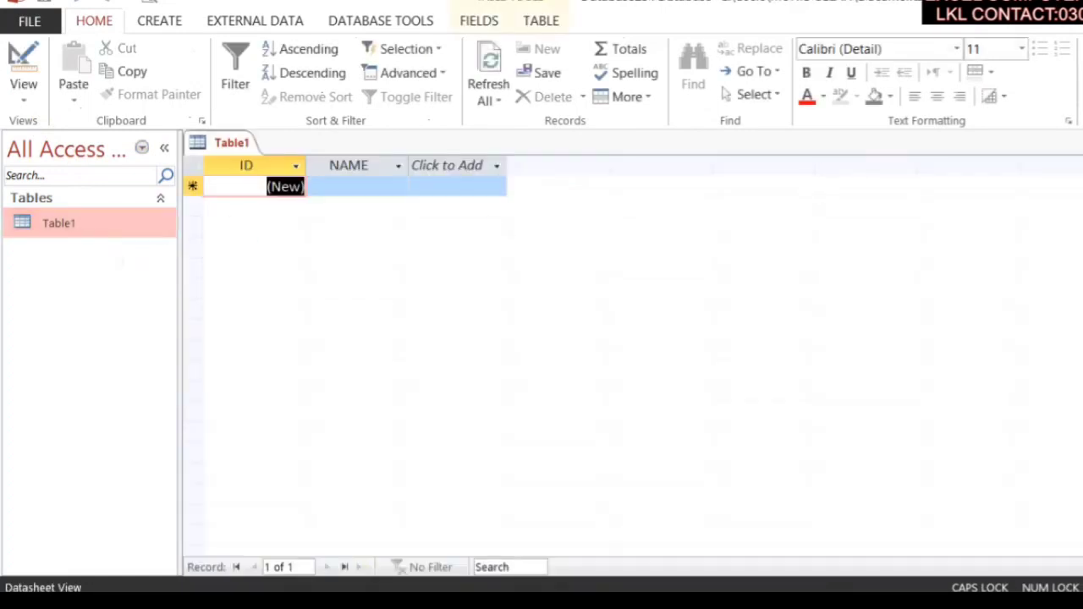
key(ctrl+w)
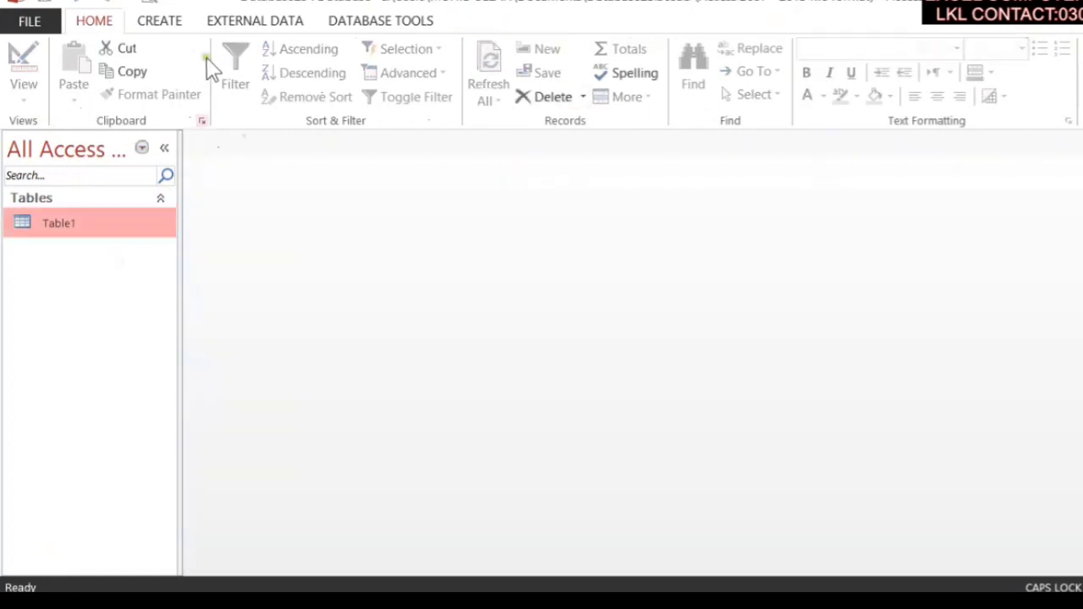
Step: Create a second table in Design view with a Short Text PROGRAM field and a Number FEE field
click(161, 26)
click(142, 93)
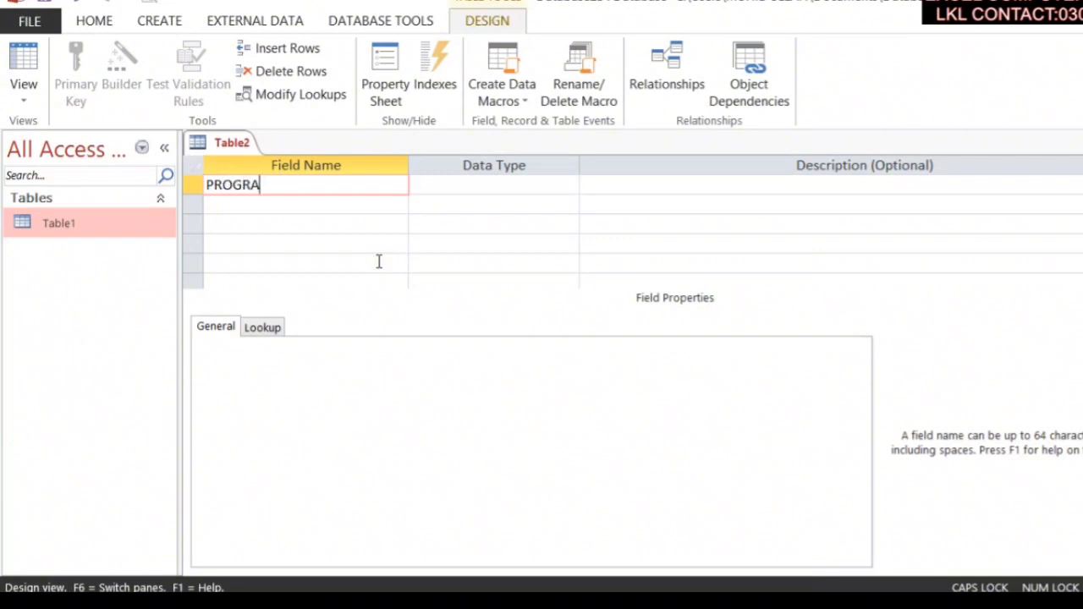
key(Tab)
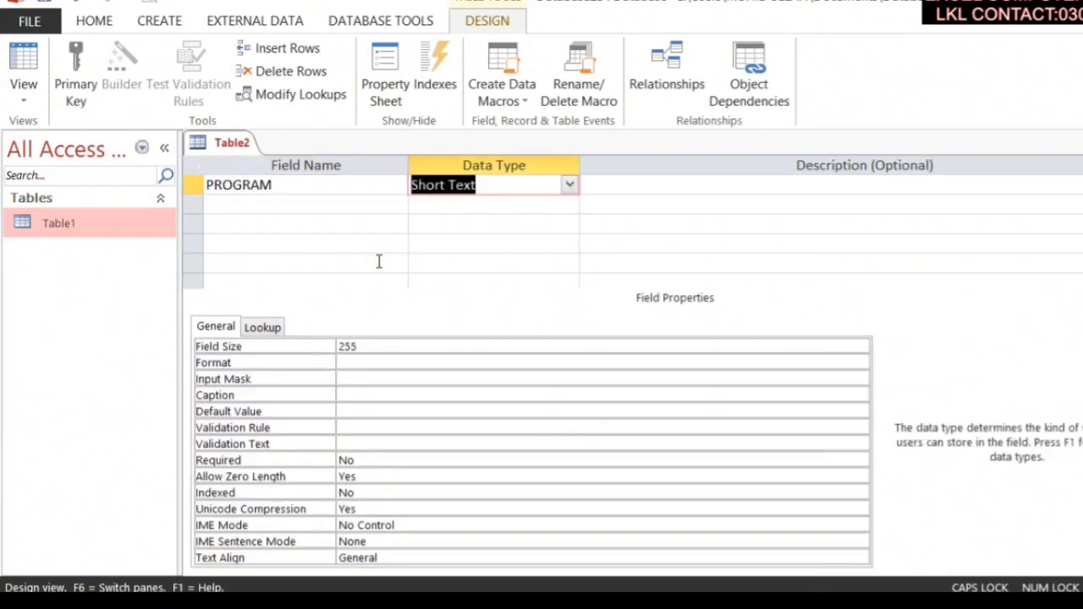
key(Tab)
key(Tab)
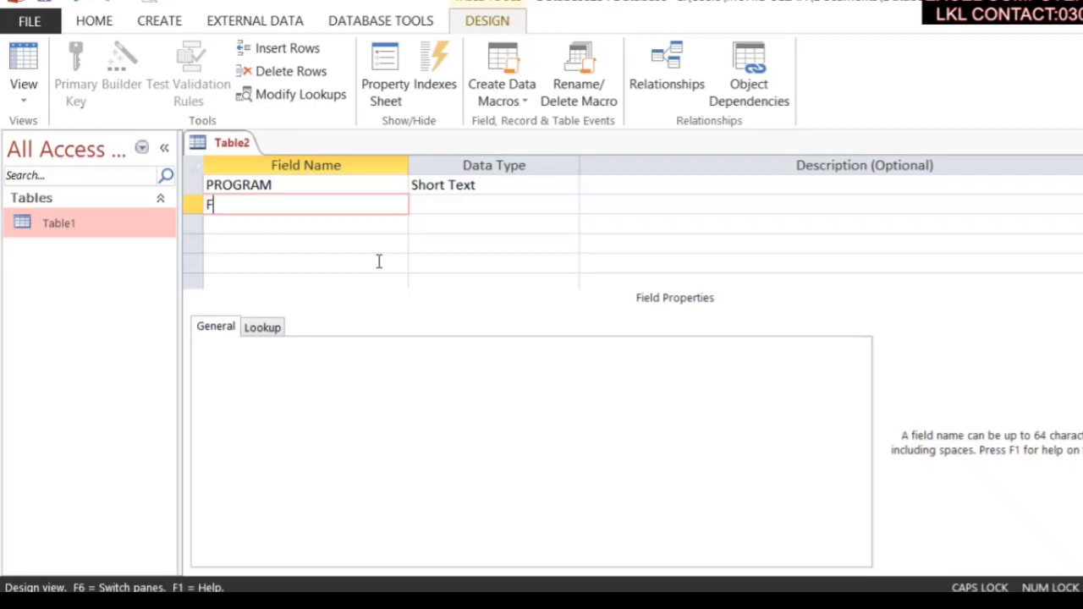
key(Tab)
text(N)
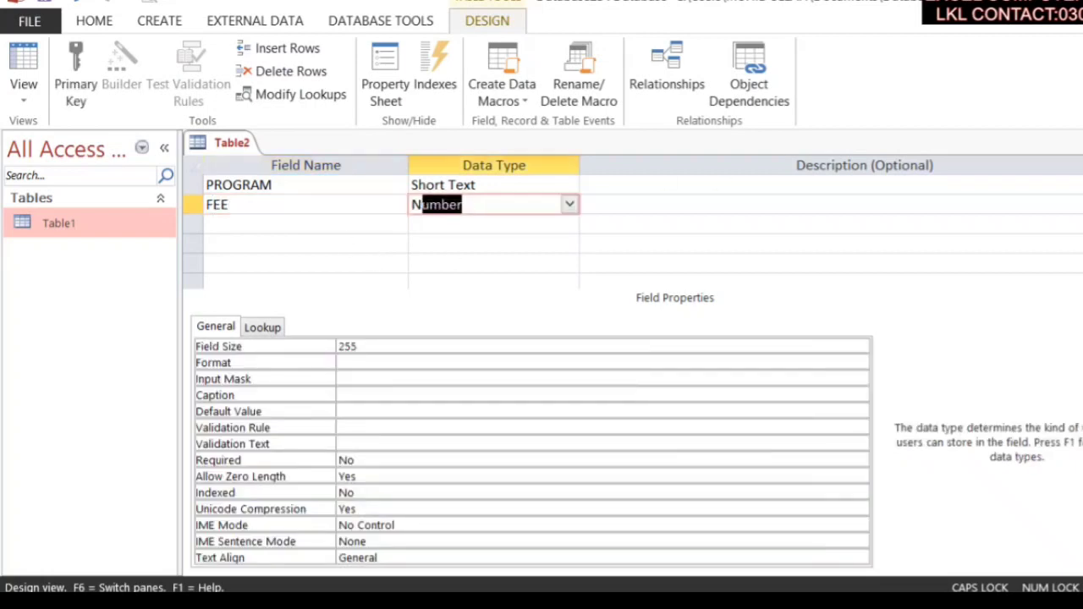
key(ctrl+w)
click(510, 356)
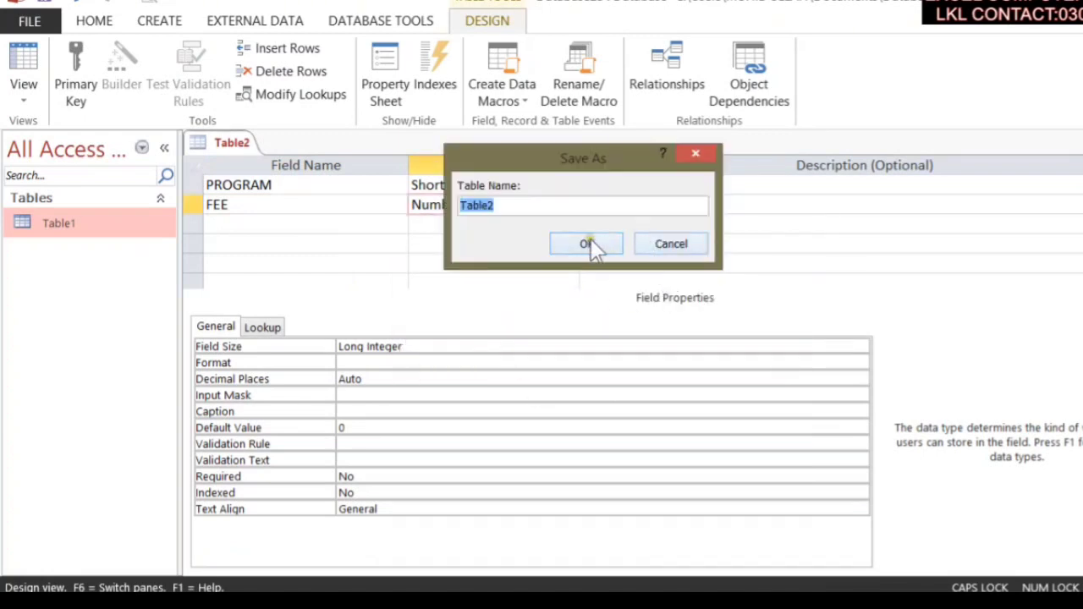
click(648, 243)
Step: Make FEE the primary key, and save and close the table as Table2
click(186, 205)
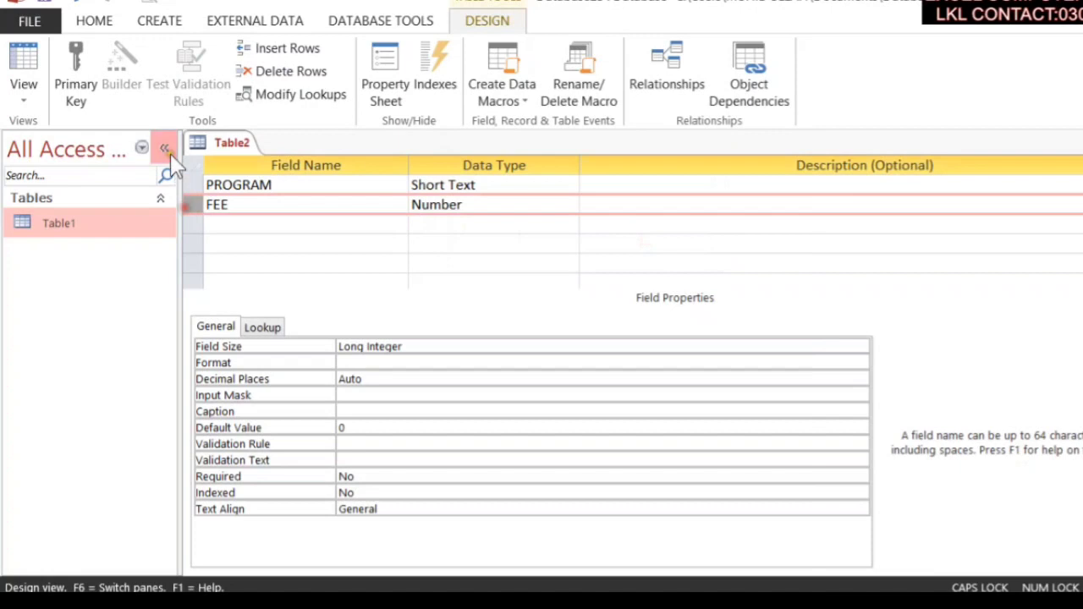
click(74, 90)
click(1081, 142)
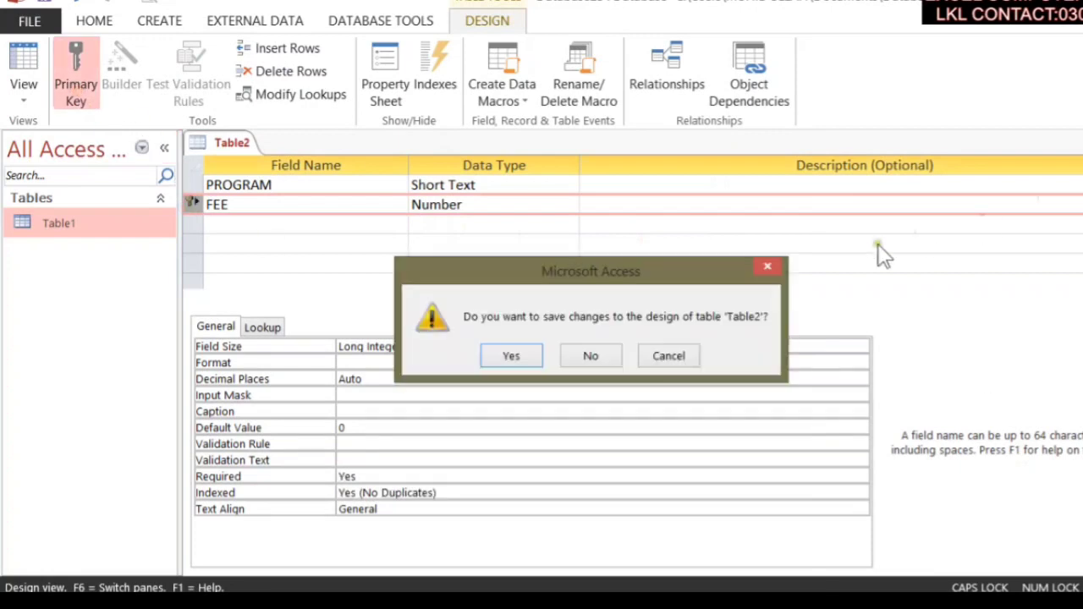
click(503, 359)
click(580, 242)
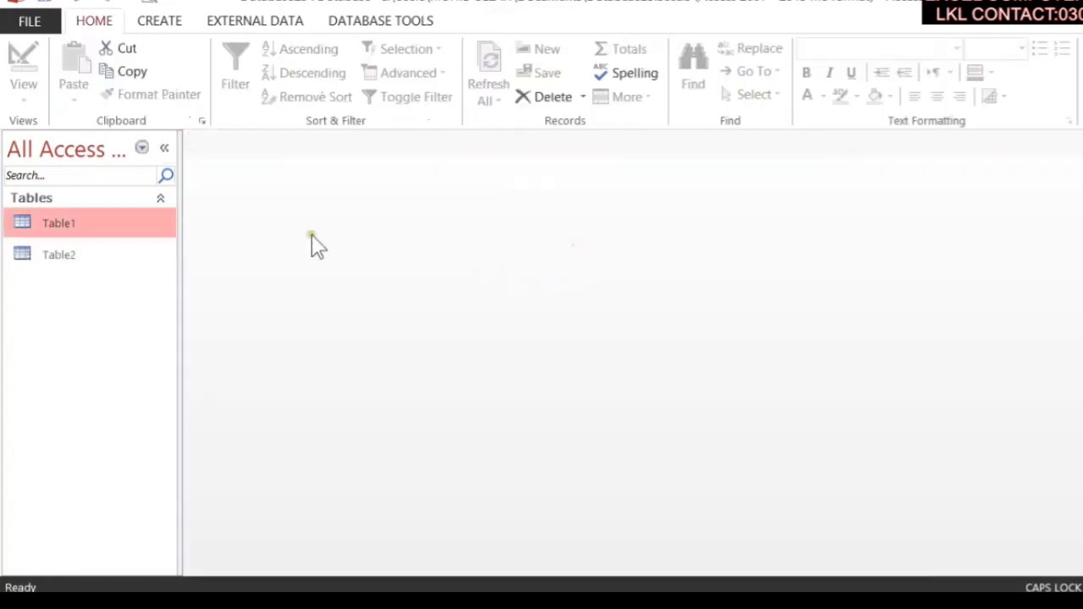
Step: Open the relationships layout and add Table1 and Table2 to it
click(364, 19)
click(241, 77)
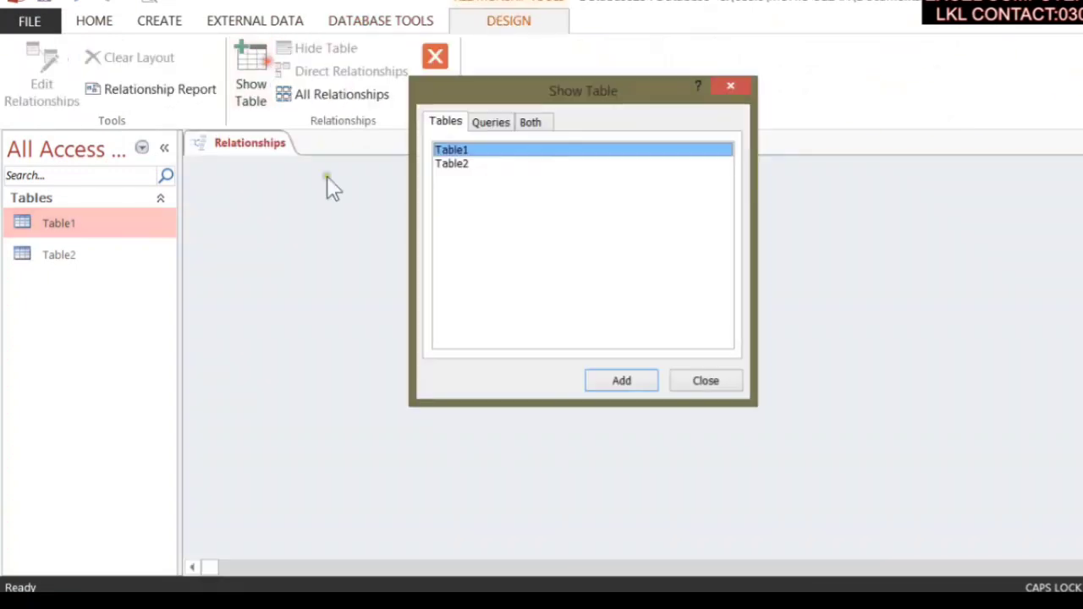
click(616, 382)
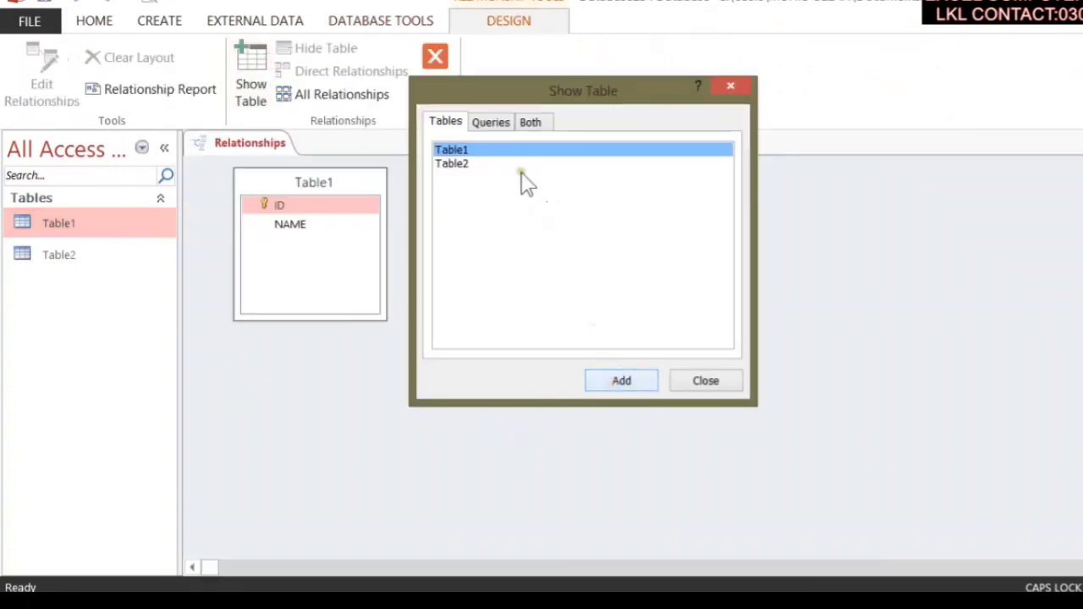
click(497, 155)
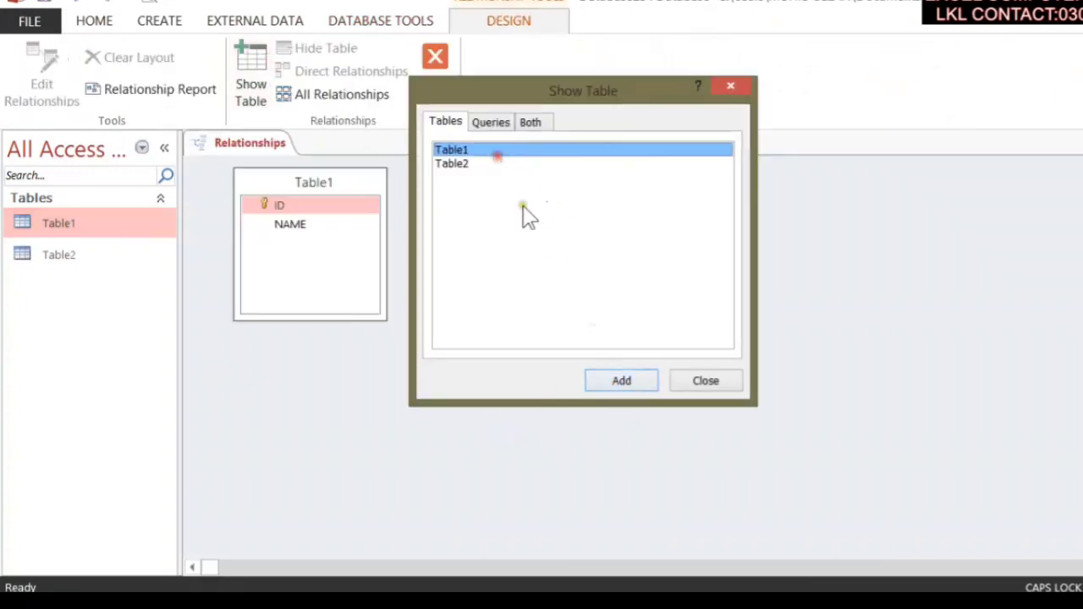
click(455, 164)
click(643, 382)
click(683, 381)
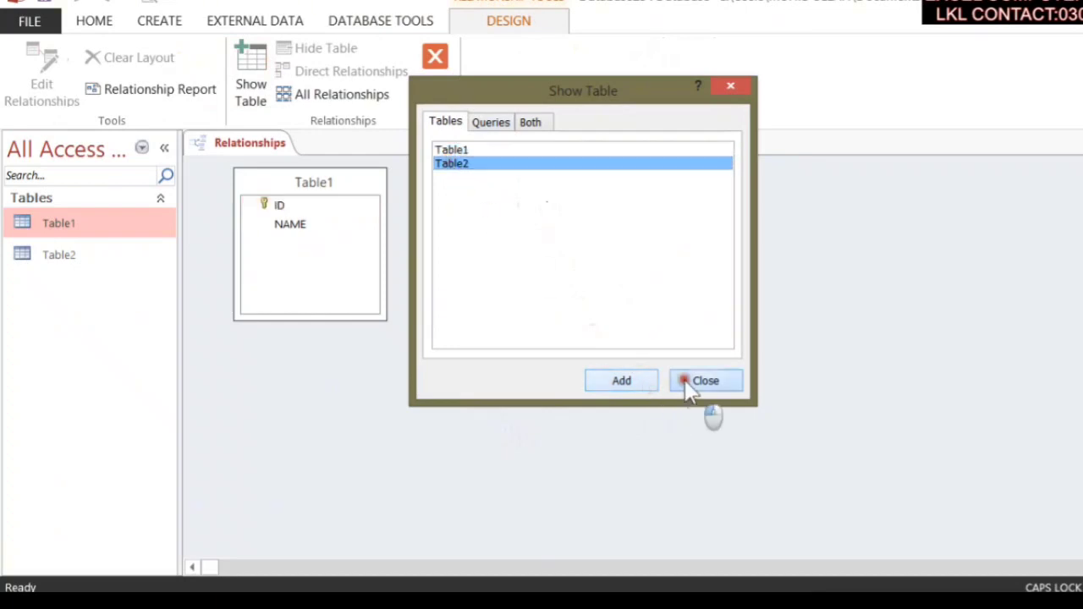
Step: Move Table2 away from Table1, link Table1's ID field to Table2's PROGRAM field, and save and close the layout
drag(566, 186, 802, 322)
drag(264, 206, 734, 341)
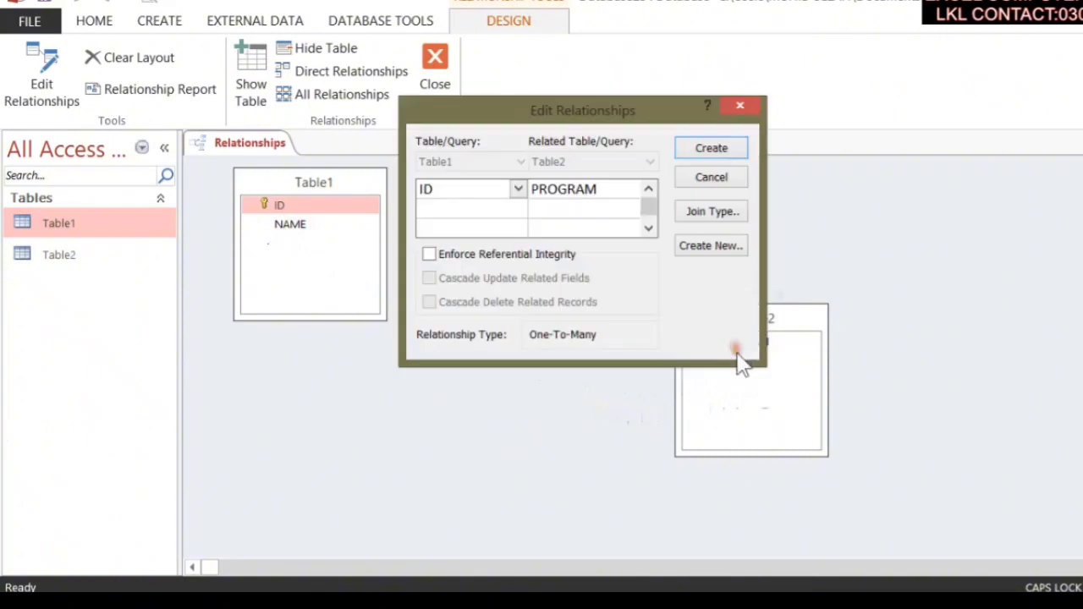
click(711, 149)
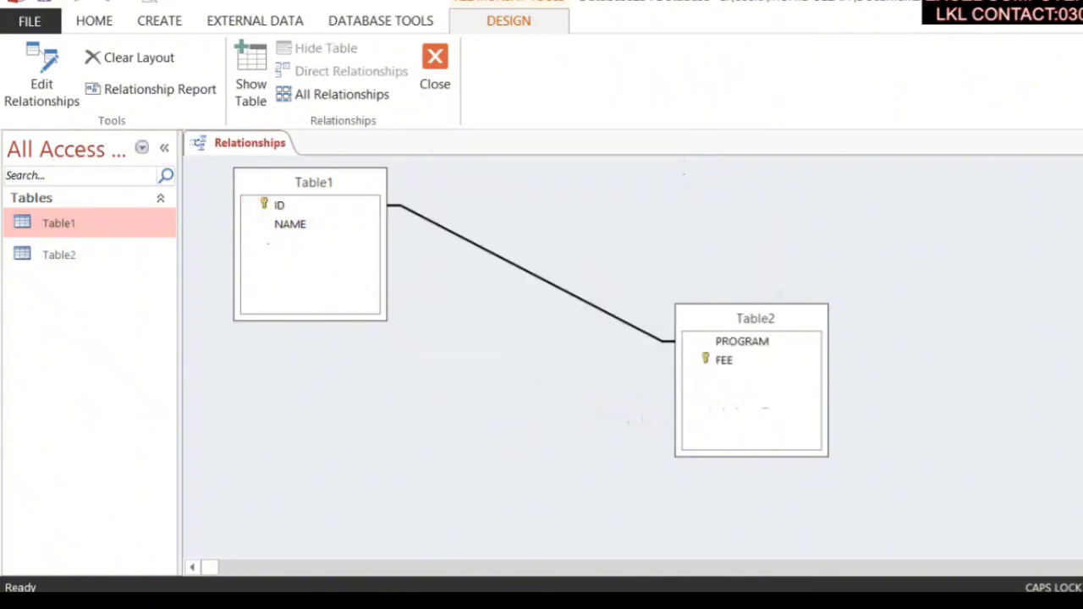
key(ctrl+w)
click(513, 356)
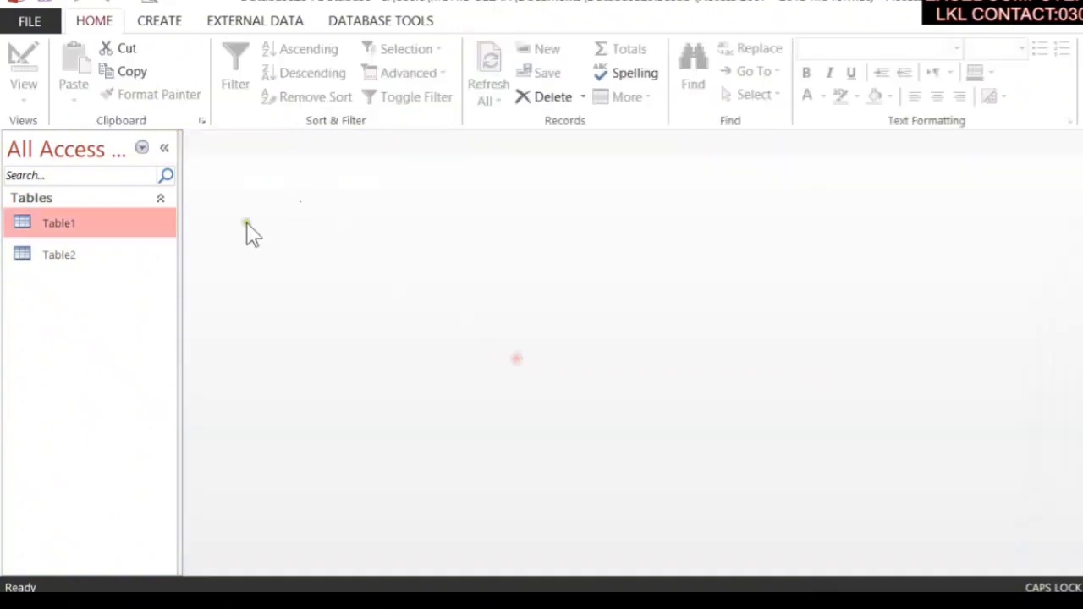
Step: Add a first record with a person's name to Table1 and expand its subrecords before closing the table
double_click(107, 215)
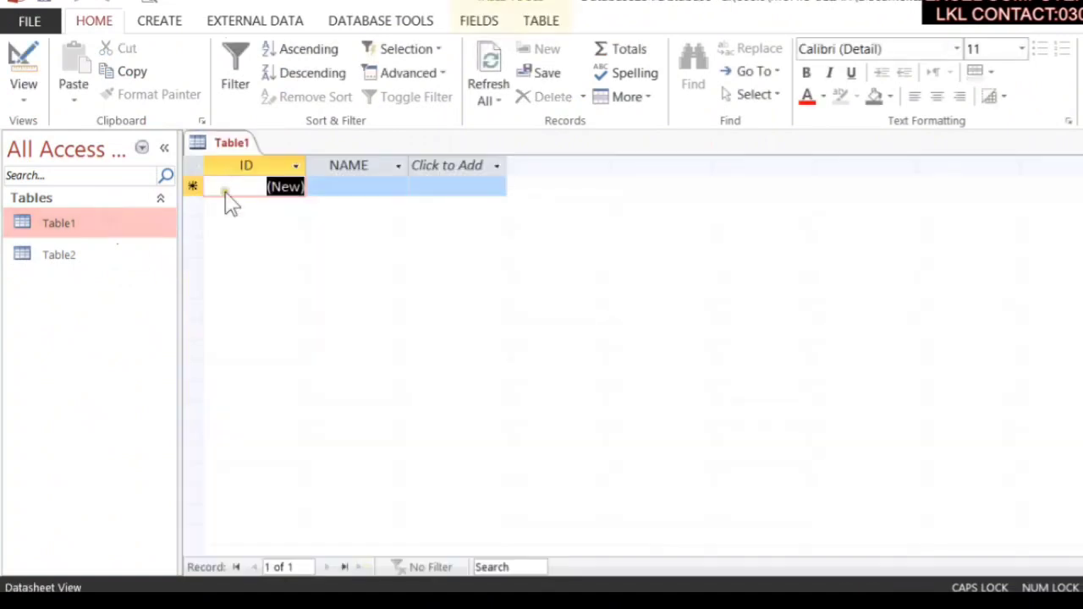
click(358, 194)
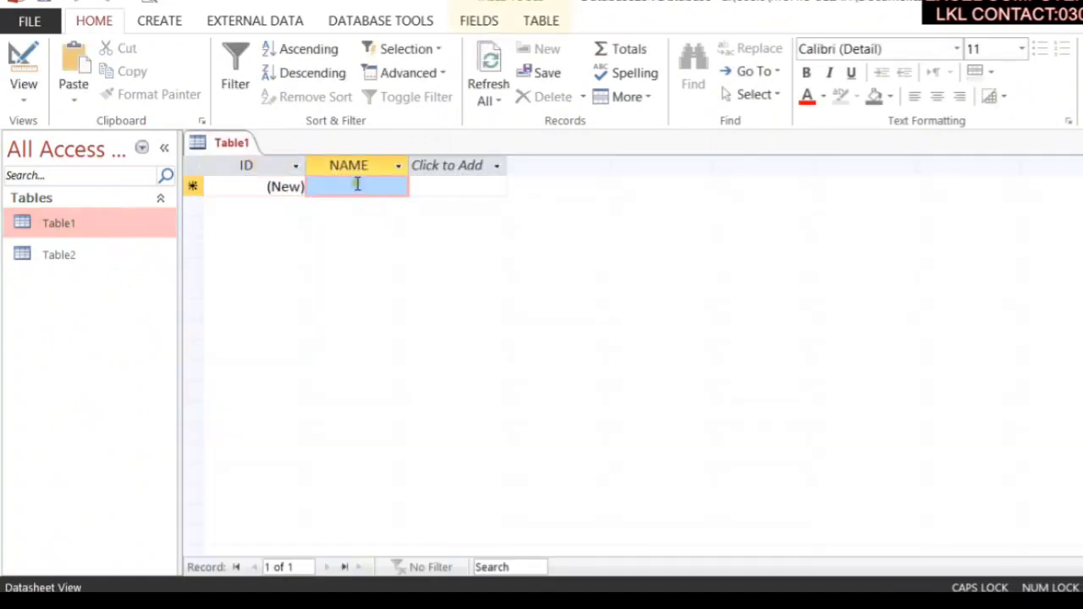
click(357, 184)
text(KHAN)
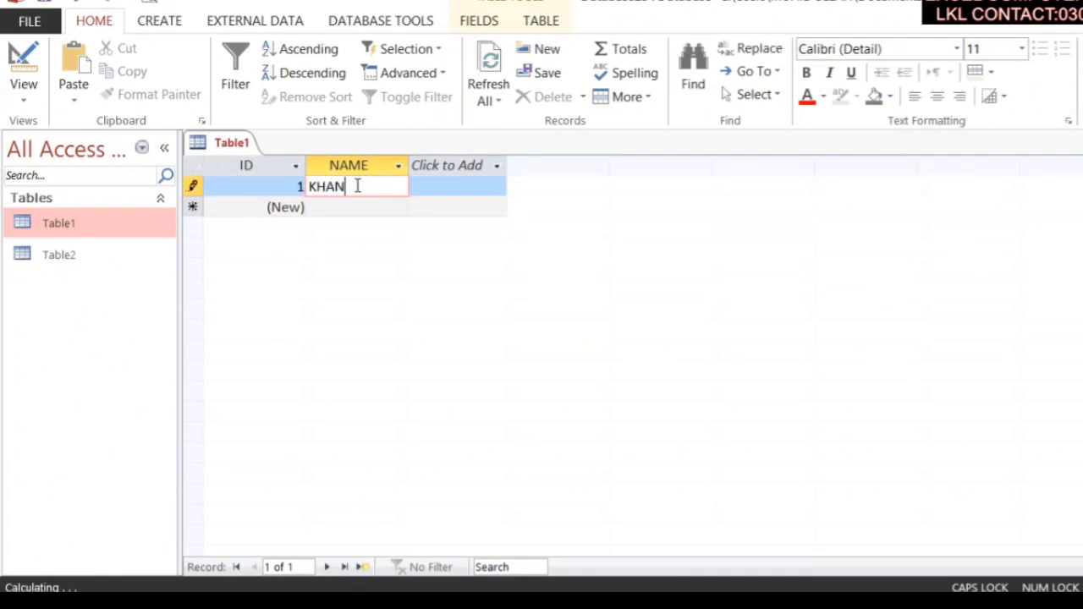
key(Return)
key(Return)
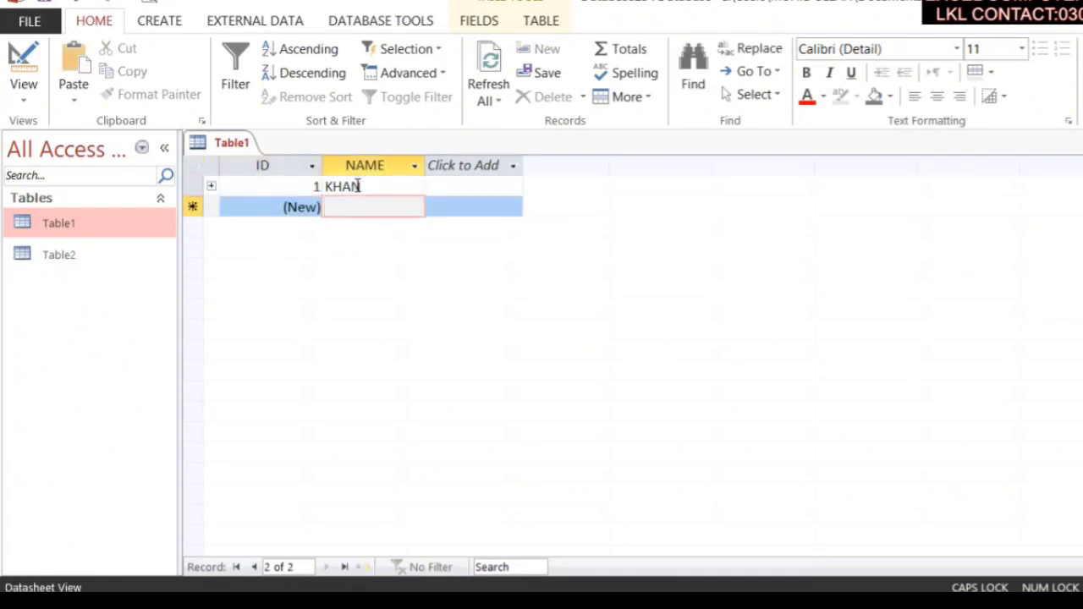
click(210, 185)
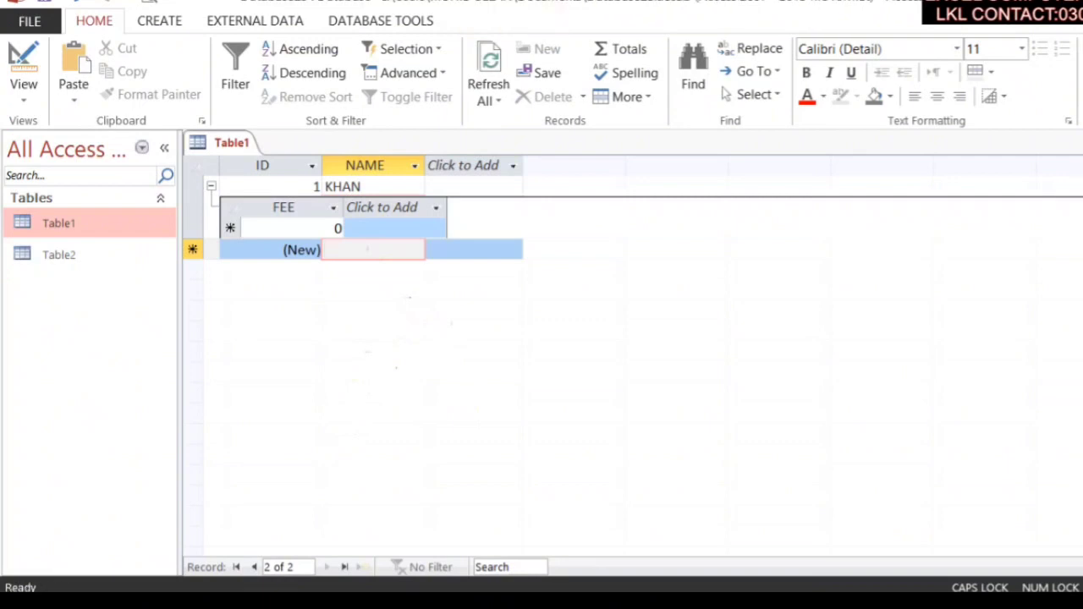
key(ctrl+w)
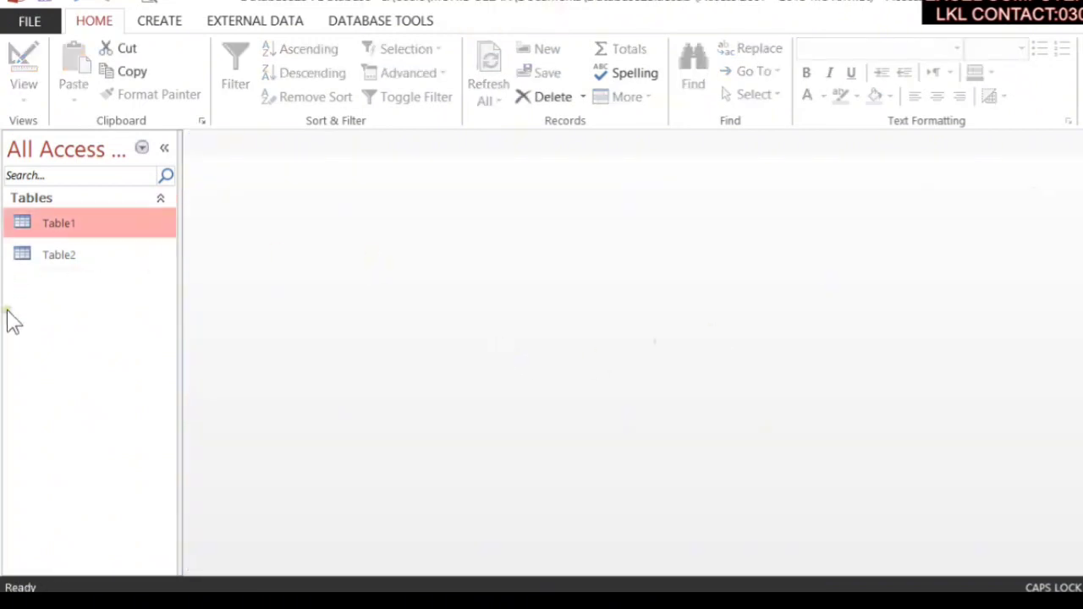